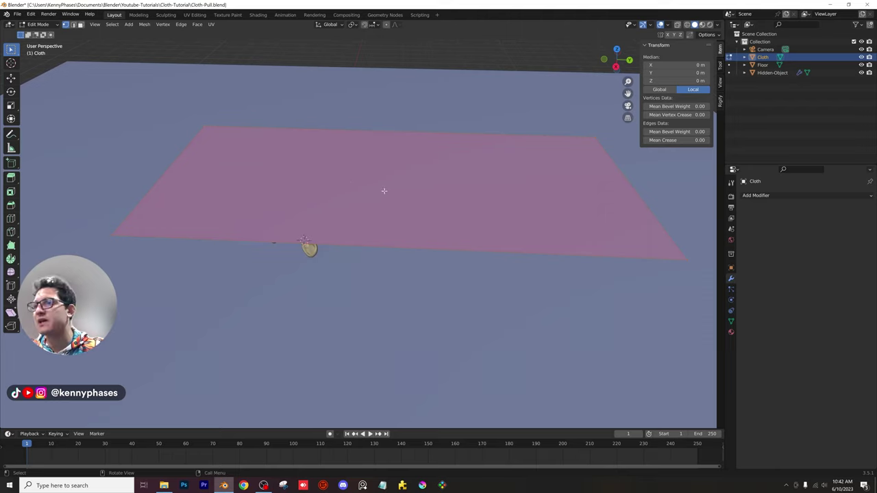
# Subdivide the Cloth plane's mesh with 10 cuts
pyautogui.rightClick(384, 192)
pyautogui.click(383, 192)
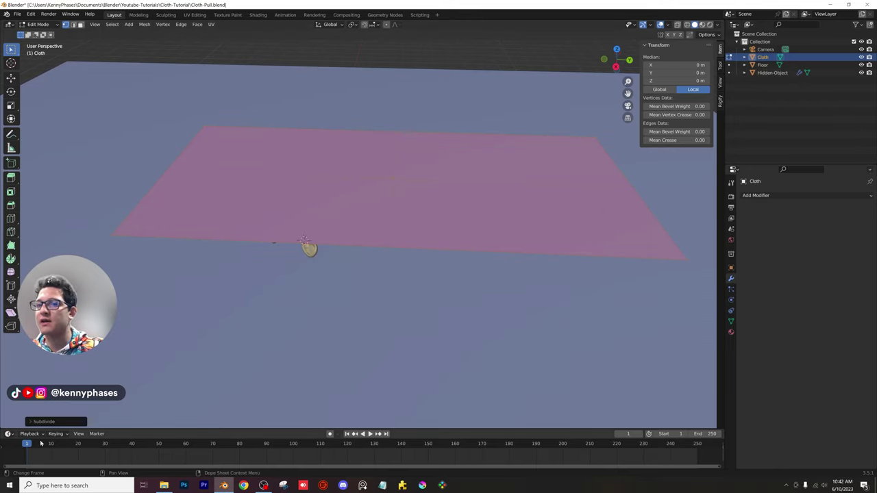
pyautogui.click(30, 422)
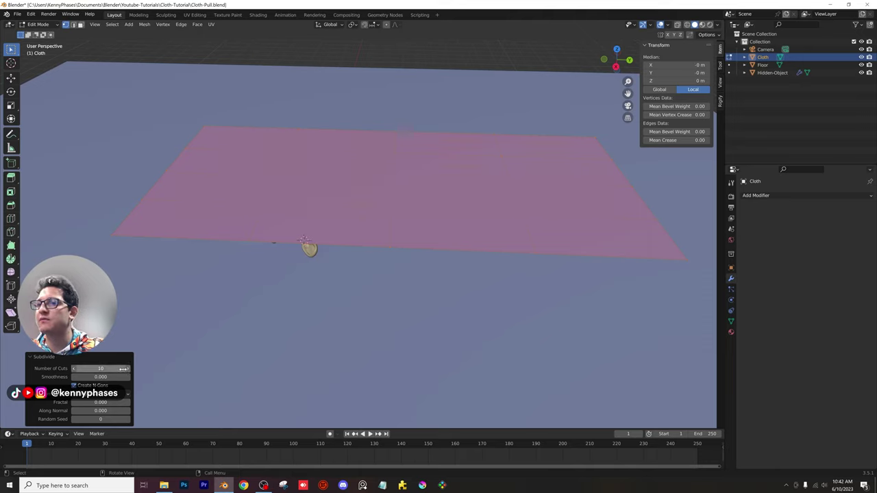
# Subdivide the whole Cloth mesh two more times with one cut each and return to Object Mode
pyautogui.rightClick(354, 163)
pyautogui.click(355, 164)
pyautogui.rightClick(354, 165)
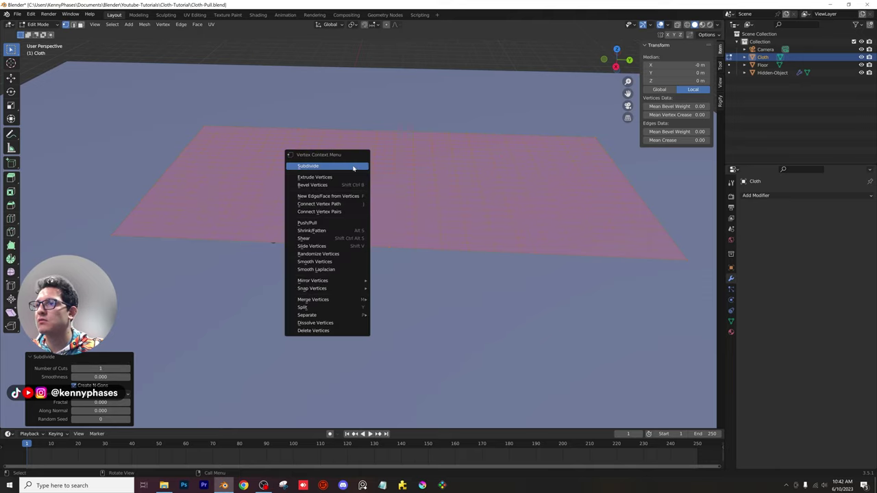
pyautogui.click(353, 166)
pyautogui.press('Tab')
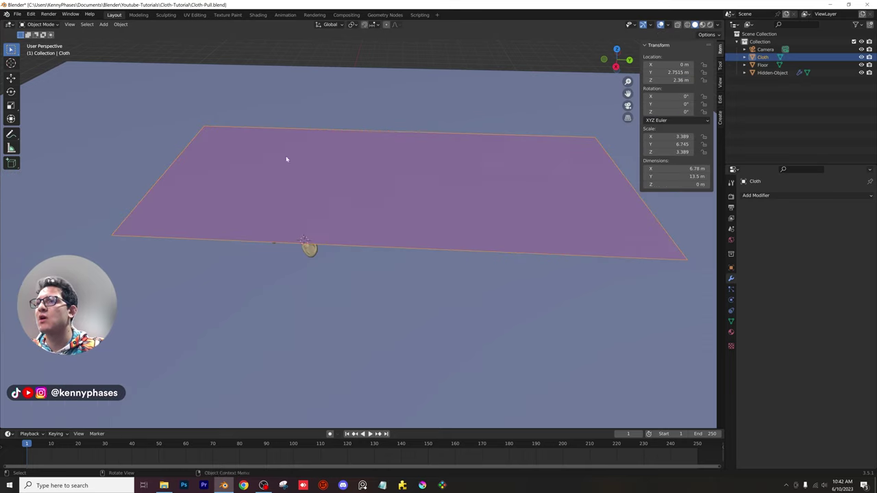
# Save the file and add Cloth physics to the Cloth plane
pyautogui.moveTo(287, 158); pyautogui.dragTo(337, 180, button='middle')
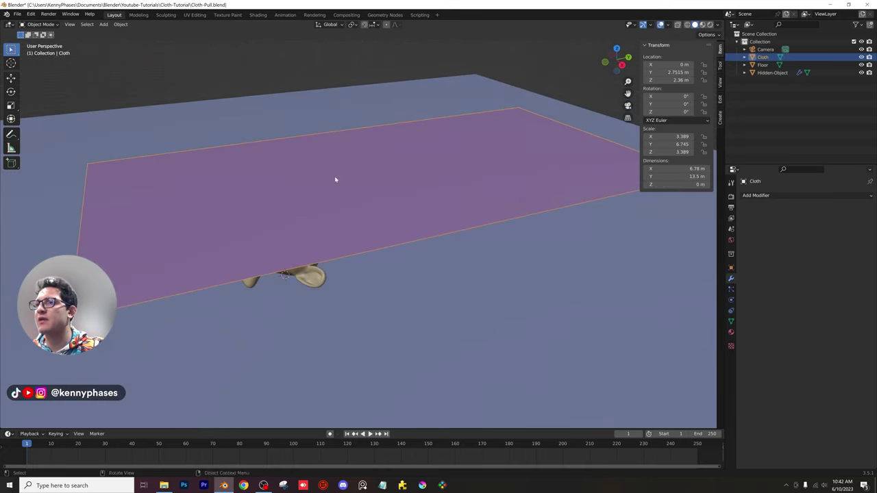
pyautogui.hotkey('ctrl', 's')
pyautogui.moveTo(267, 215); pyautogui.dragTo(306, 194, button='middle')
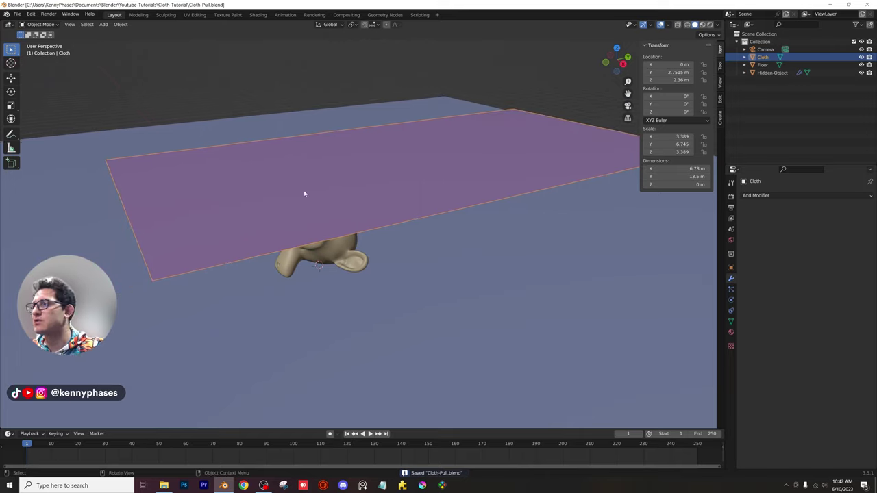
pyautogui.click(732, 299)
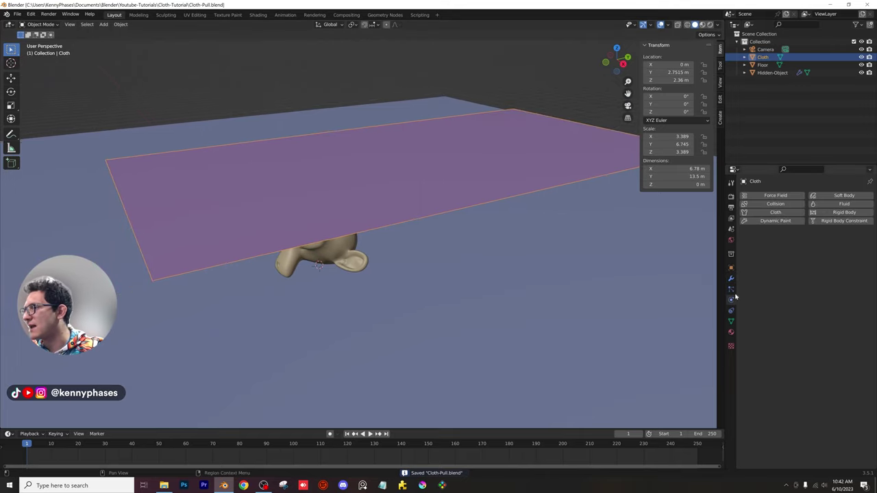
pyautogui.click(780, 213)
pyautogui.moveTo(388, 205); pyautogui.dragTo(483, 170, button='middle')
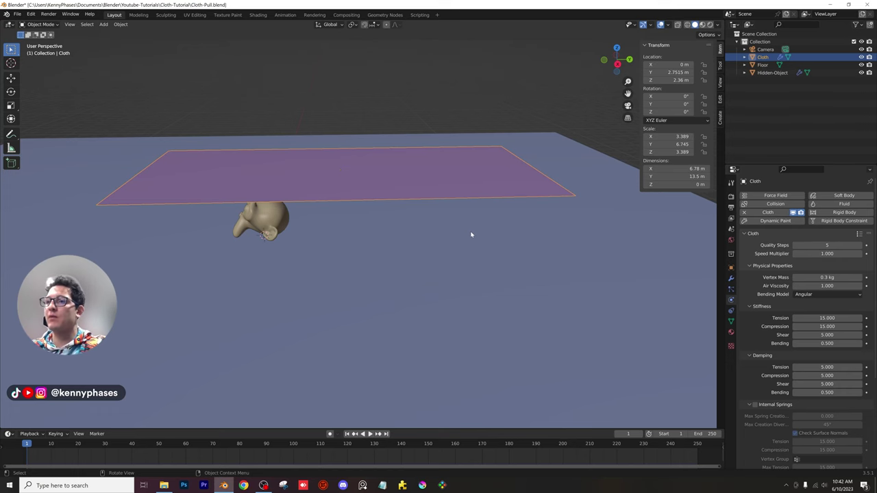
# Switch to File Explorer, open Cloth-Settings-1.JPG from the Desktop folder, and shrink its viewer to a floating window
pyautogui.click(163, 485)
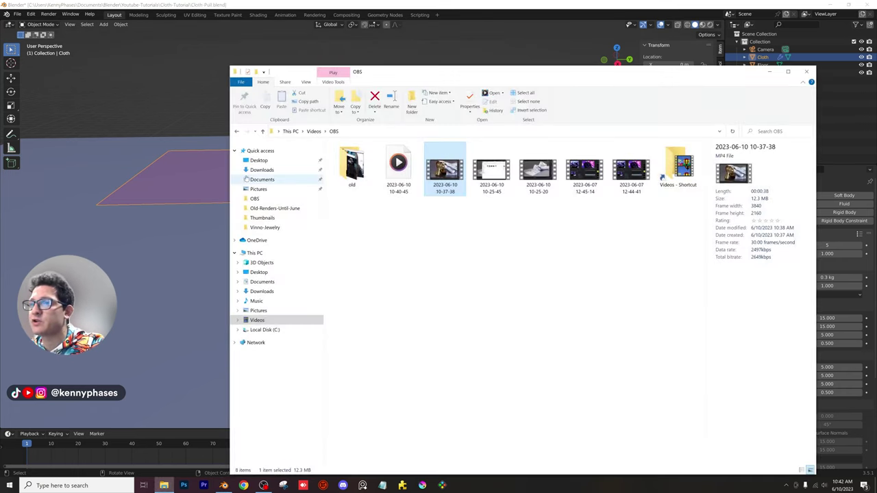
pyautogui.click(256, 169)
pyautogui.click(258, 161)
pyautogui.doubleClick(400, 165)
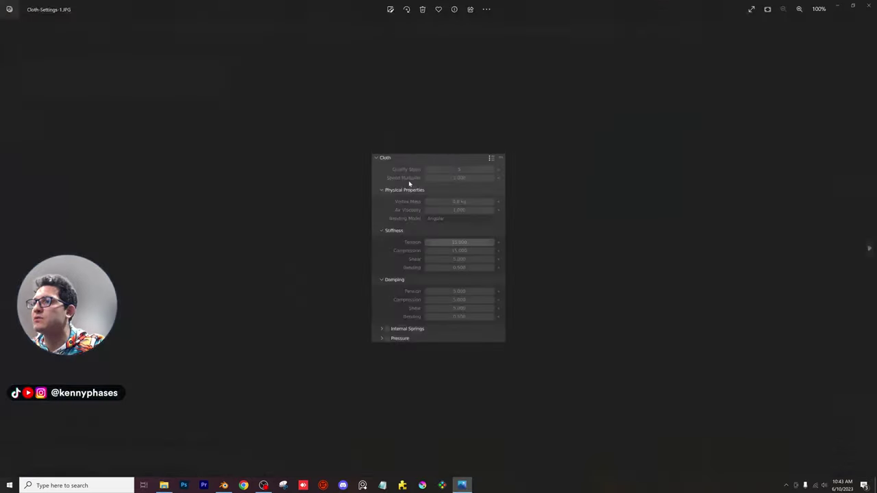
pyautogui.moveTo(693, 3); pyautogui.dragTo(383, 113)
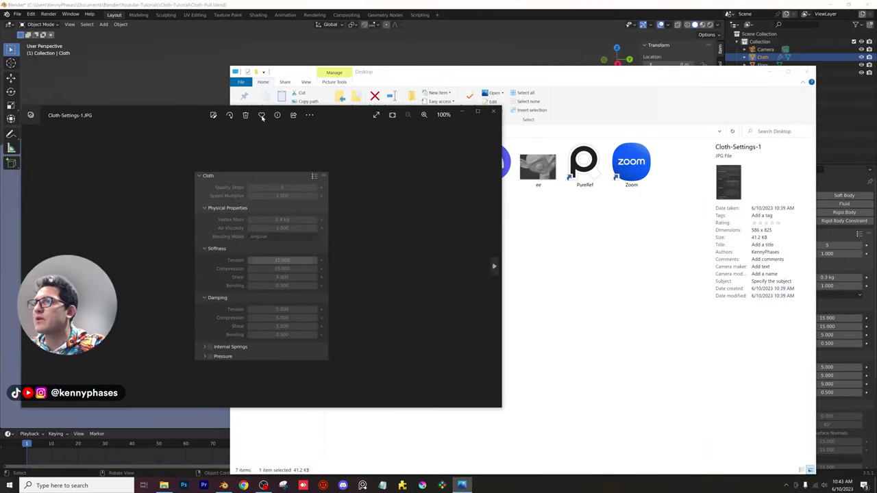
# Open Cloth-Settings-2.JPG from the Desktop folder as a second, narrower floating image window
pyautogui.click(548, 72)
pyautogui.doubleClick(442, 180)
pyautogui.doubleClick(283, 14)
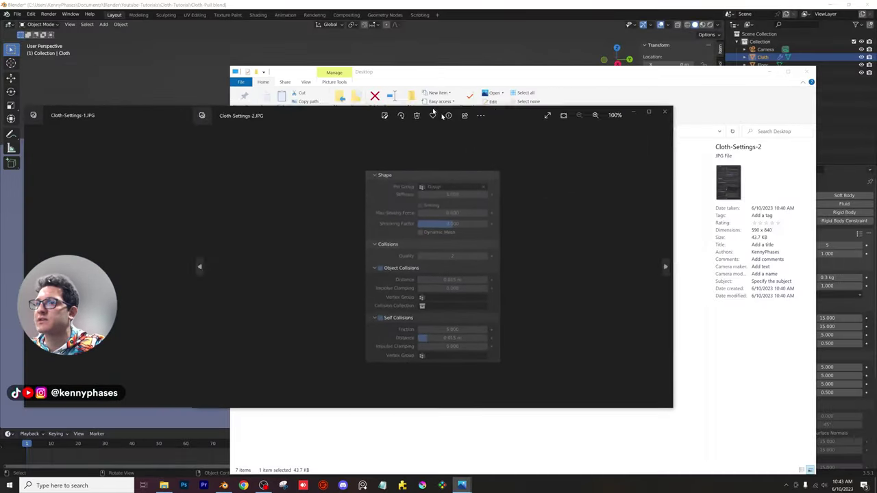
pyautogui.moveTo(749, 202); pyautogui.dragTo(555, 202)
pyautogui.click(153, 124)
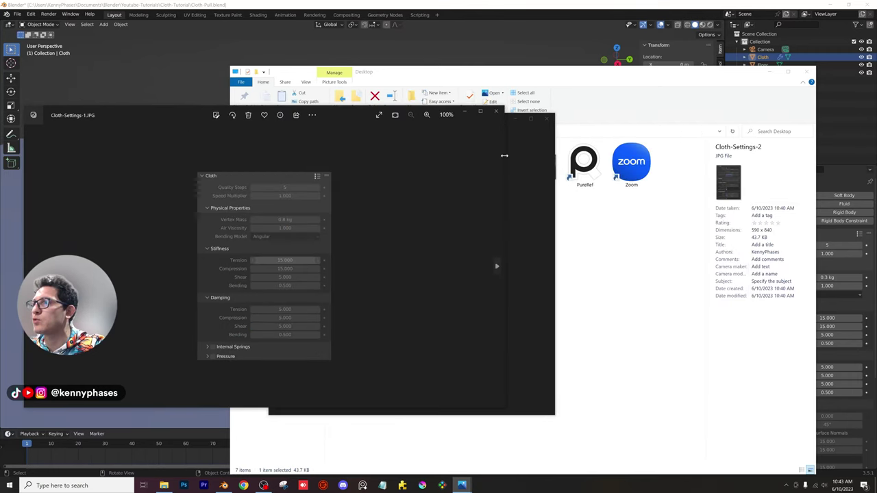
# Minimize File Explorer and tile the Blender window side by side with the Cloth-Settings-1.JPG reference image
pyautogui.moveTo(506, 156); pyautogui.dragTo(387, 157)
pyautogui.click(770, 71)
pyautogui.press('super+Down')
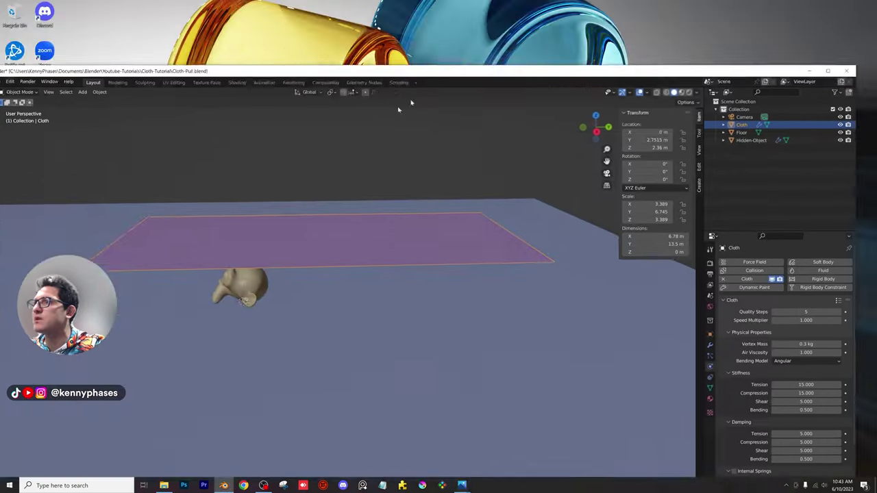
pyautogui.press('super+Right')
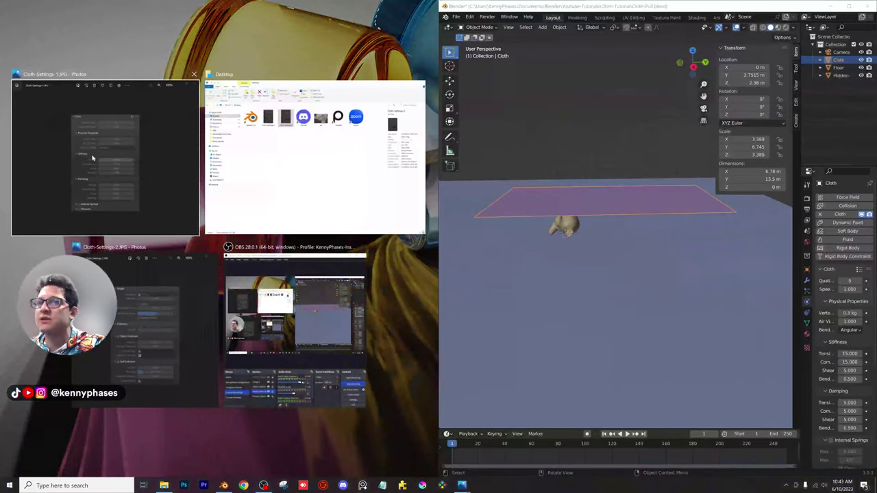
pyautogui.click(123, 146)
pyautogui.click(746, 284)
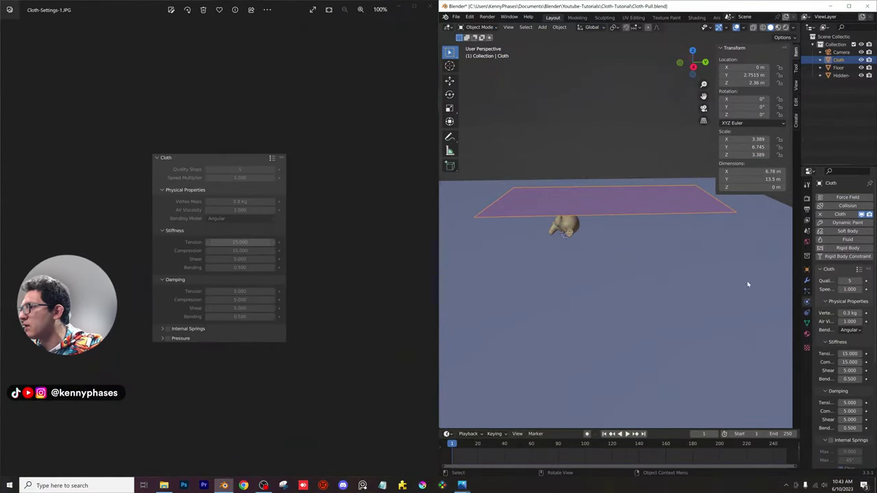
# Widen the properties area and set the cloth's Vertex Mass to 0.8 kg
pyautogui.moveTo(801, 234); pyautogui.dragTo(658, 234)
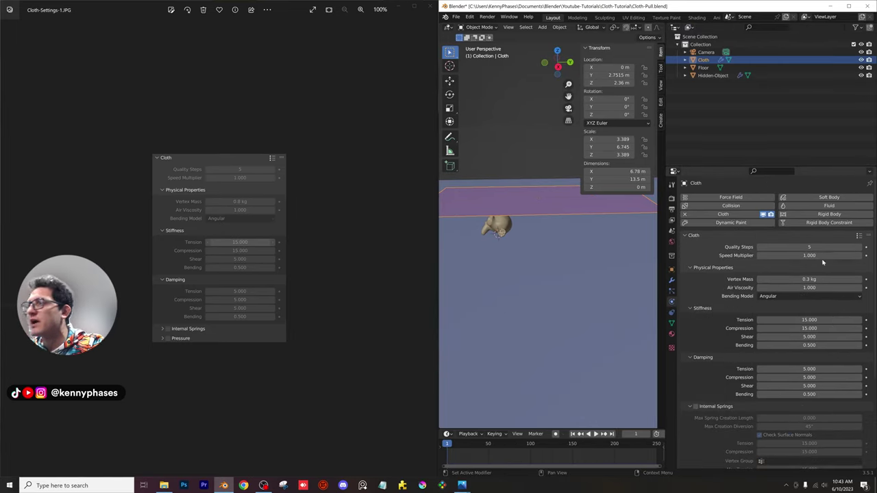
pyautogui.click(808, 278)
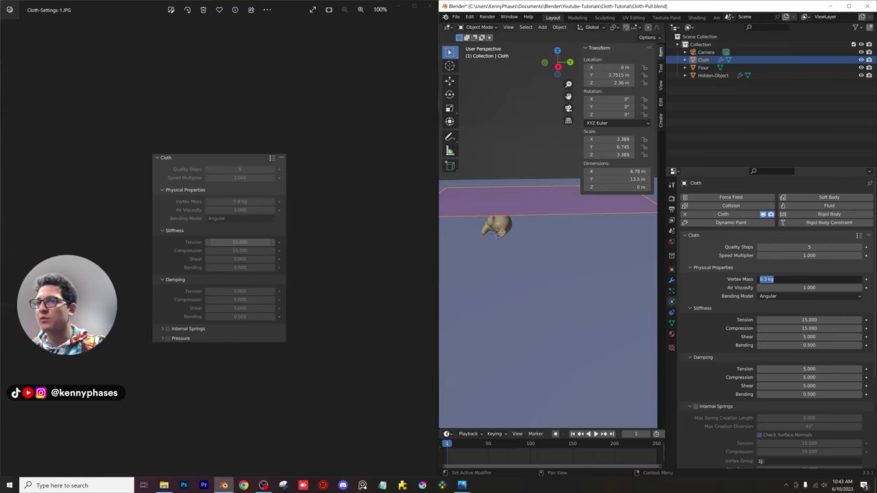
pyautogui.write('0.8')
pyautogui.press('Return')
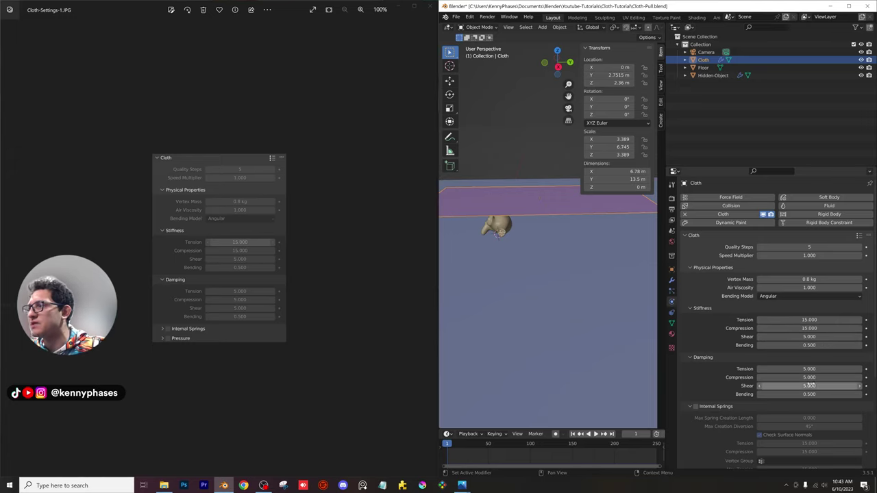
# Place the Cloth-Settings-2.JPG reference beside Blender and enable Self Collisions in the cloth physics settings
pyautogui.click(432, 9)
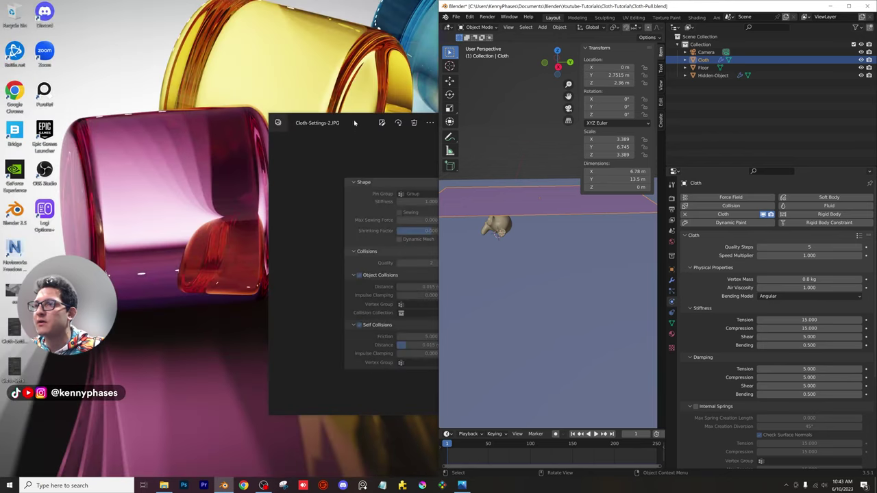
pyautogui.moveTo(354, 122); pyautogui.dragTo(170, 105)
pyautogui.scroll(-5, 728, 311)
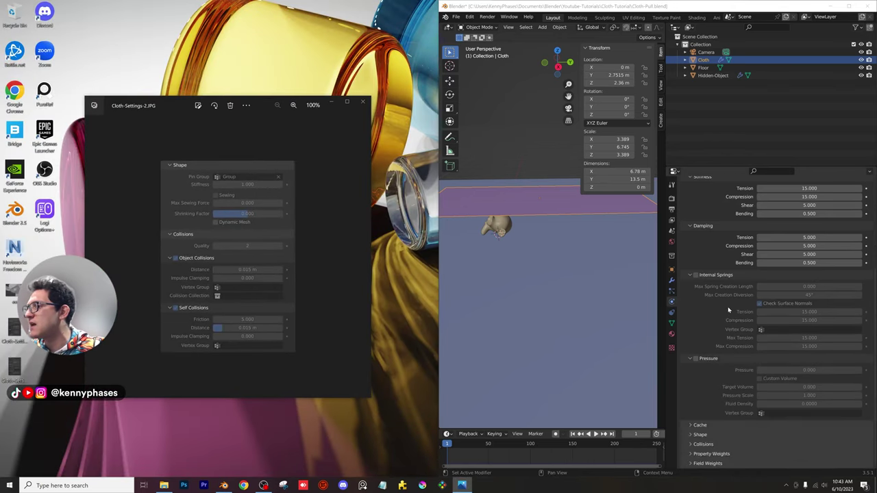
pyautogui.click(700, 435)
pyautogui.scroll(-2, 737, 396)
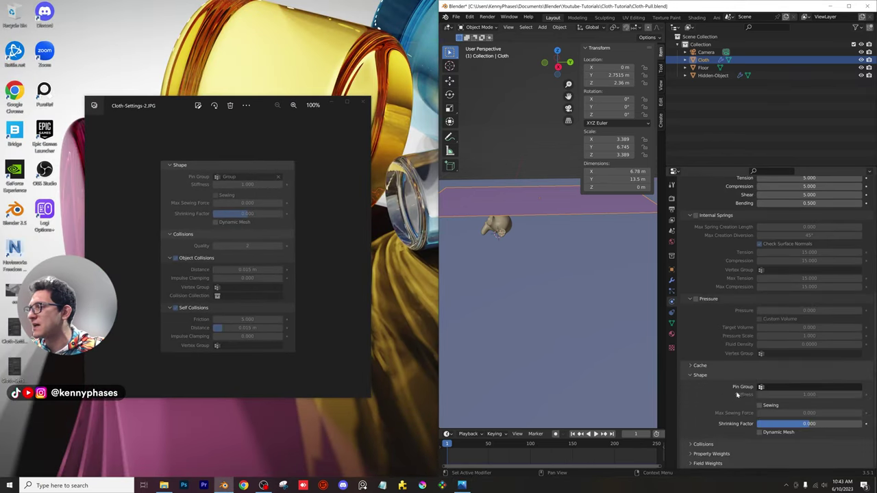
pyautogui.click(702, 445)
pyautogui.scroll(-4, 746, 295)
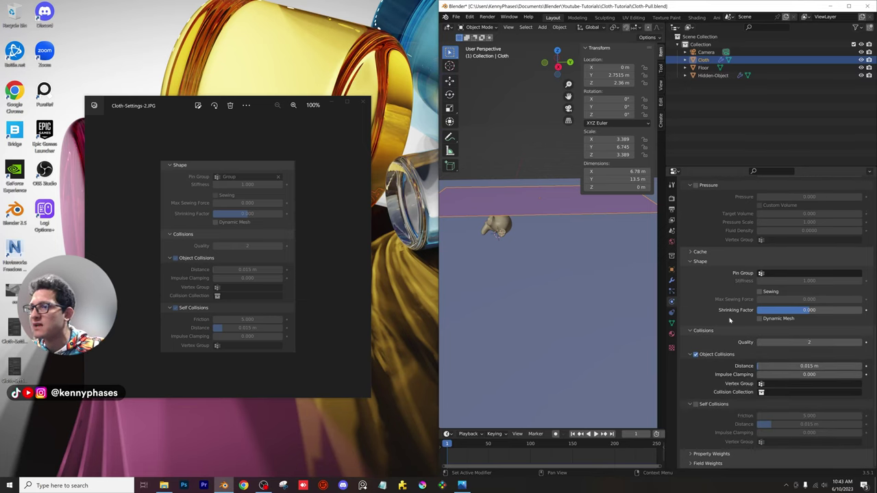
pyautogui.click(695, 404)
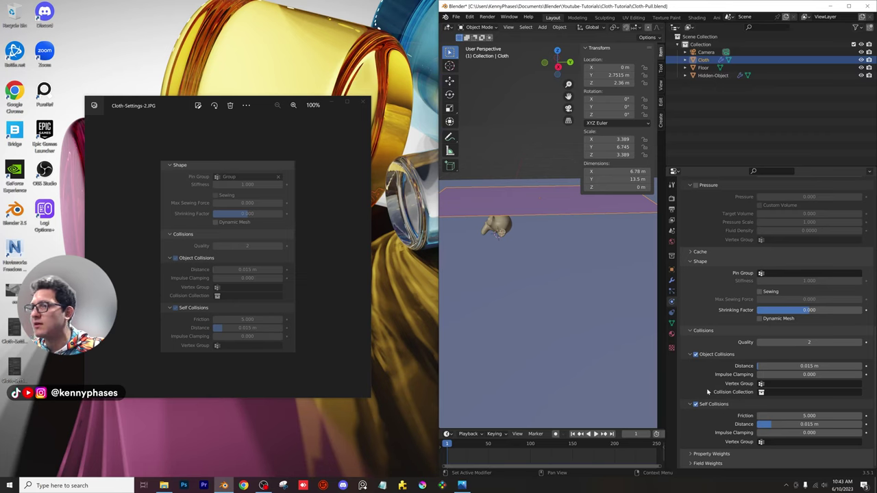
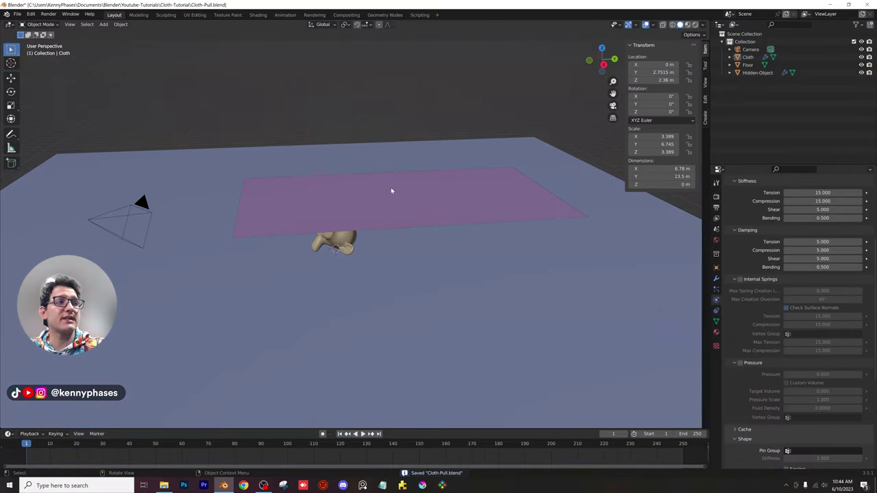
# Play the cloth simulation to check how the plane falls, stop it, and return to frame 0
pyautogui.moveTo(388, 185)
pyautogui.mouseDown(button='middle')
pyautogui.moveTo(378, 212)
pyautogui.moveTo(363, 207)
pyautogui.moveTo(359, 217)
pyautogui.moveTo(377, 206)
pyautogui.moveTo(376, 192)
pyautogui.mouseUp(button='middle')
pyautogui.press('space')
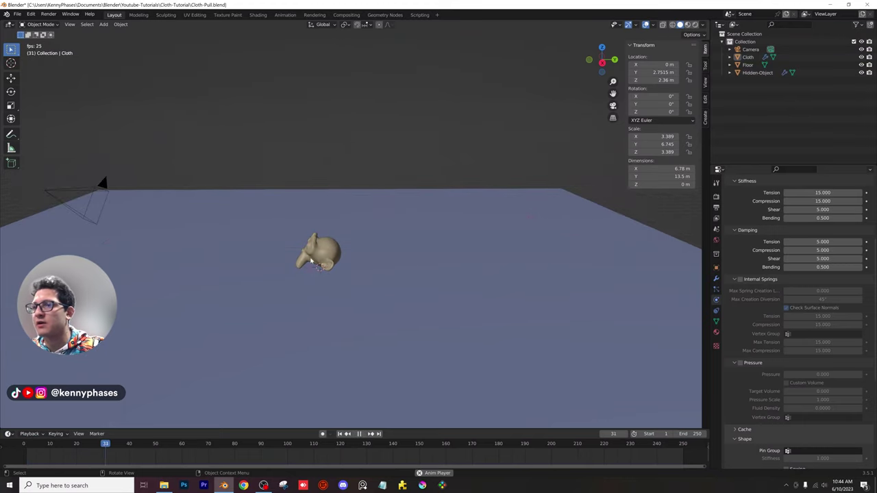
pyautogui.press('space')
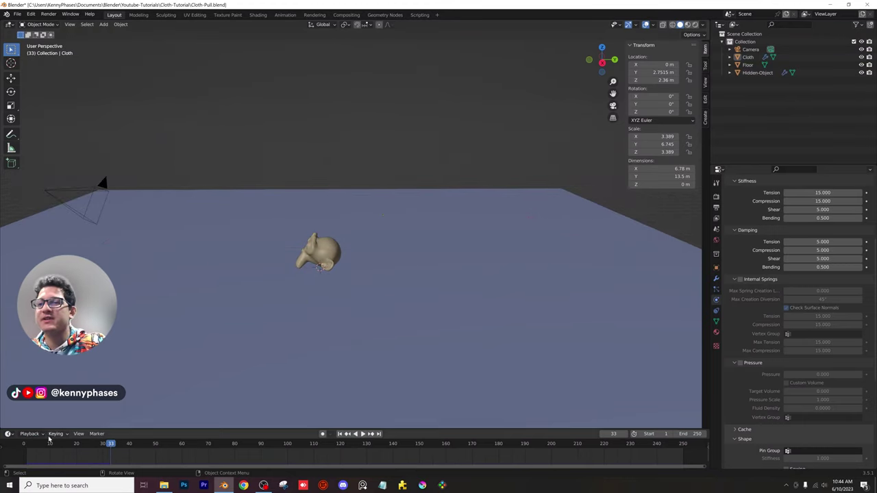
pyautogui.click(23, 444)
pyautogui.press('space')
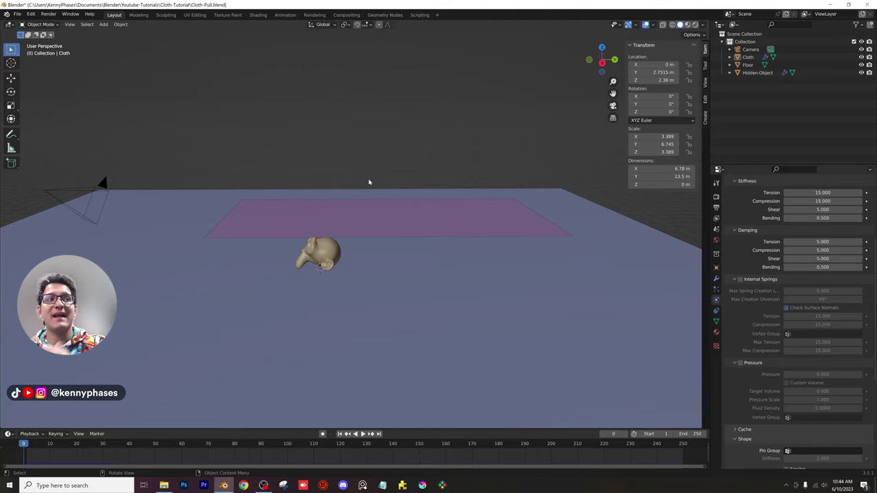
# Add Collision physics to both the Floor and the monkey-head Hidden-Object
pyautogui.click(415, 299)
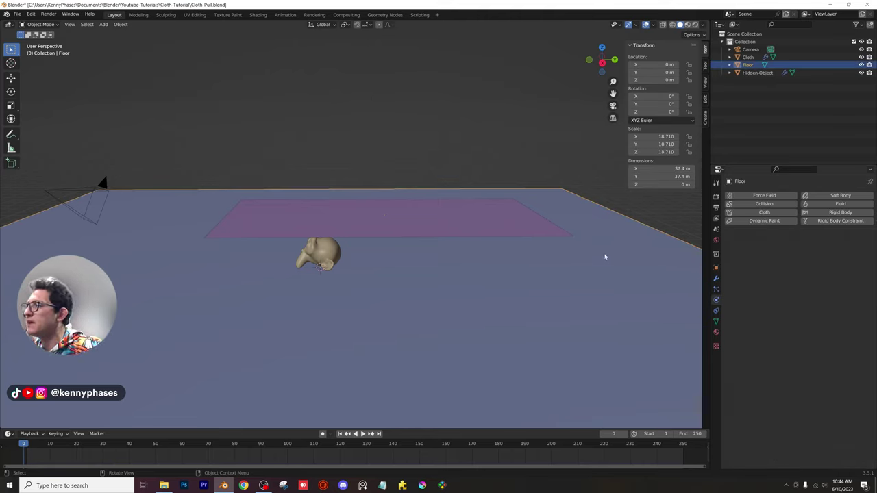
pyautogui.click(762, 204)
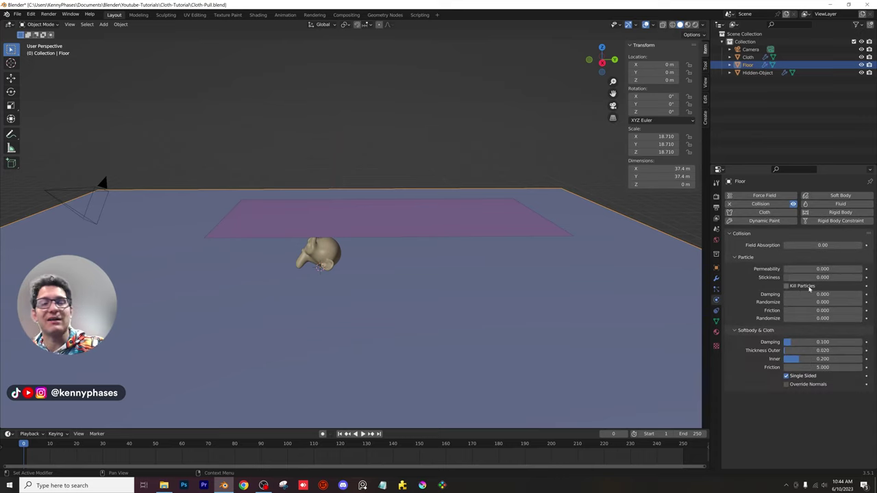
pyautogui.click(330, 250)
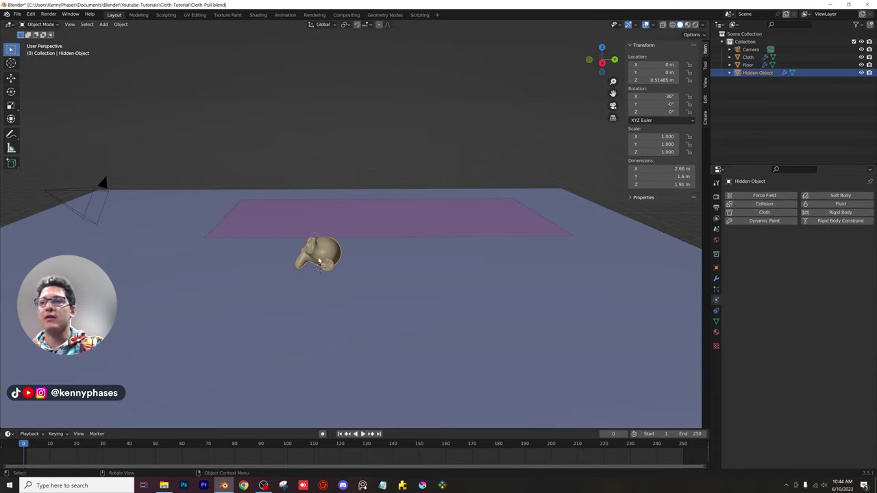
pyautogui.scroll(4, 322, 255)
pyautogui.keyDown('shift'); pyautogui.moveTo(319, 256); pyautogui.dragTo(464, 198, button='middle'); pyautogui.keyUp('shift')
pyautogui.scroll(2, 464, 198)
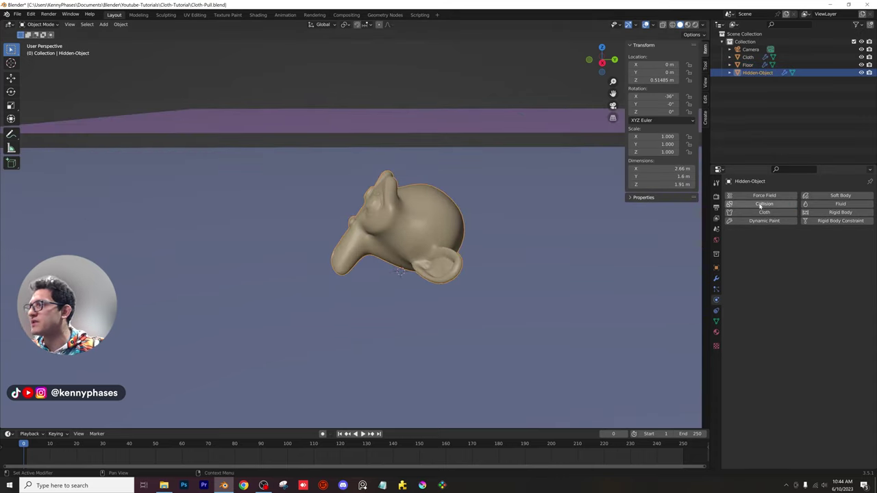
pyautogui.click(760, 204)
pyautogui.scroll(-3, 405, 302)
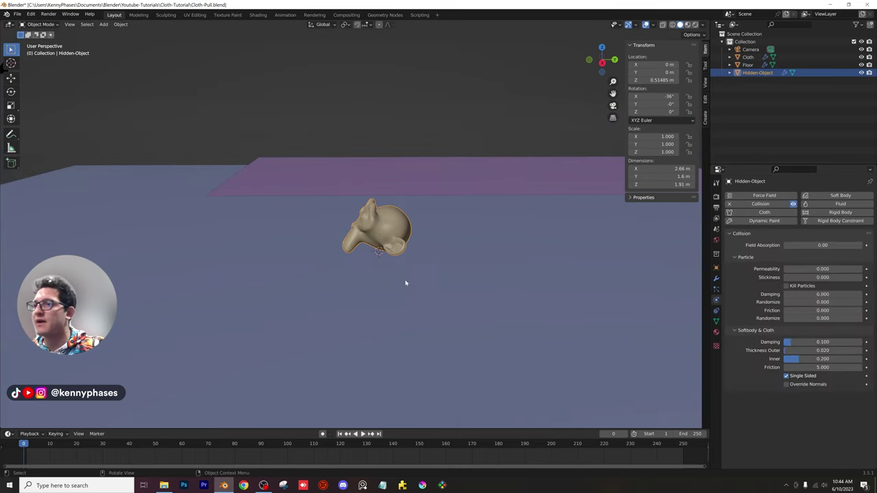
# Clear the object selection and save the file
pyautogui.moveTo(405, 284); pyautogui.dragTo(410, 190, button='middle')
pyautogui.click(413, 118)
pyautogui.hotkey('ctrl', 's')
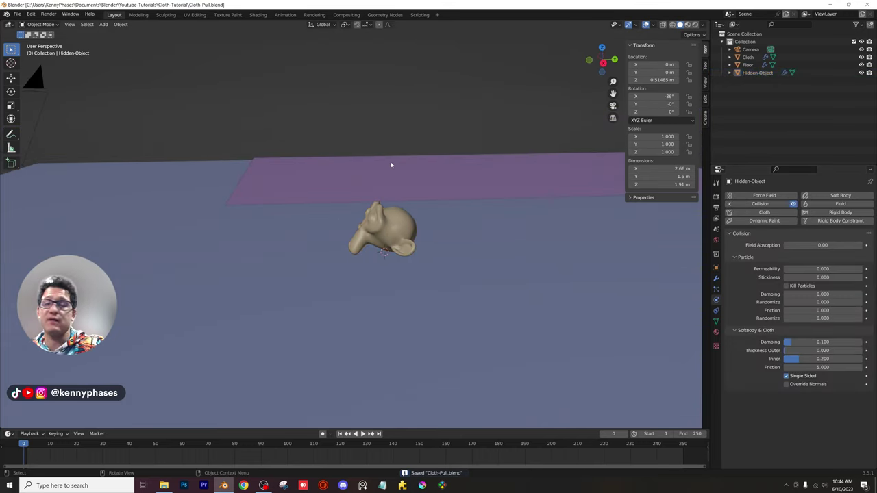
# Play the simulation up to frame 57 and inspect how the cloth drapes over the monkey head from several angles
pyautogui.press('space')
pyautogui.moveTo(396, 270); pyautogui.dragTo(446, 208, button='middle')
pyautogui.press('space')
pyautogui.press('space')
pyautogui.moveTo(318, 220); pyautogui.dragTo(401, 146, button='middle')
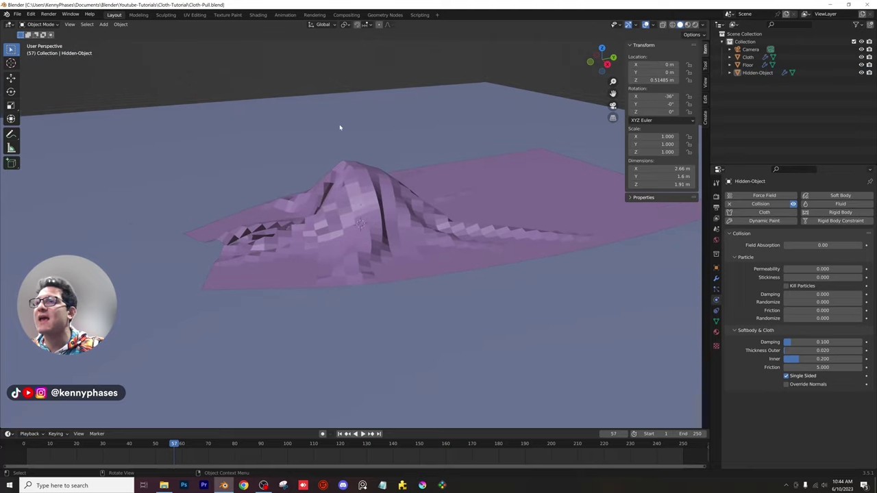
# Scrub the timeline to frame 54, select the cloth and rewind the simulation to frame 0
pyautogui.moveTo(176, 446)
pyautogui.mouseDown()
pyautogui.moveTo(157, 450)
pyautogui.moveTo(166, 449)
pyautogui.mouseUp()
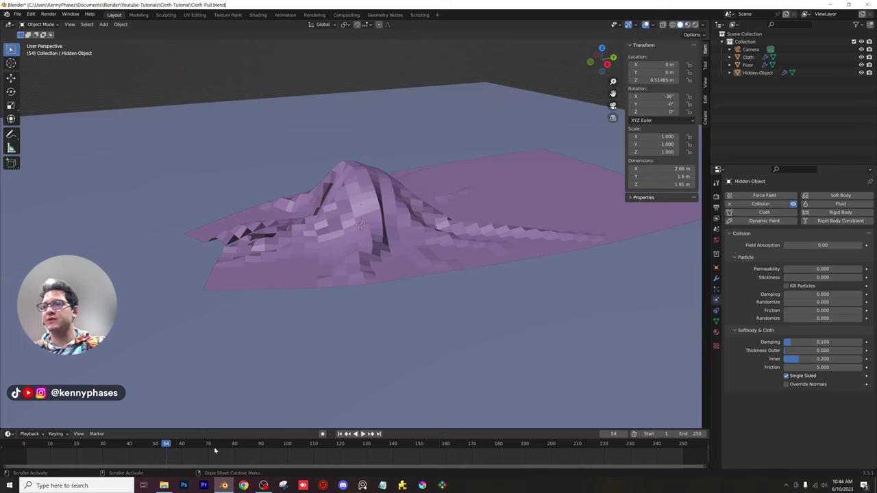
pyautogui.click(398, 255)
pyautogui.click(24, 445)
pyautogui.press('space')
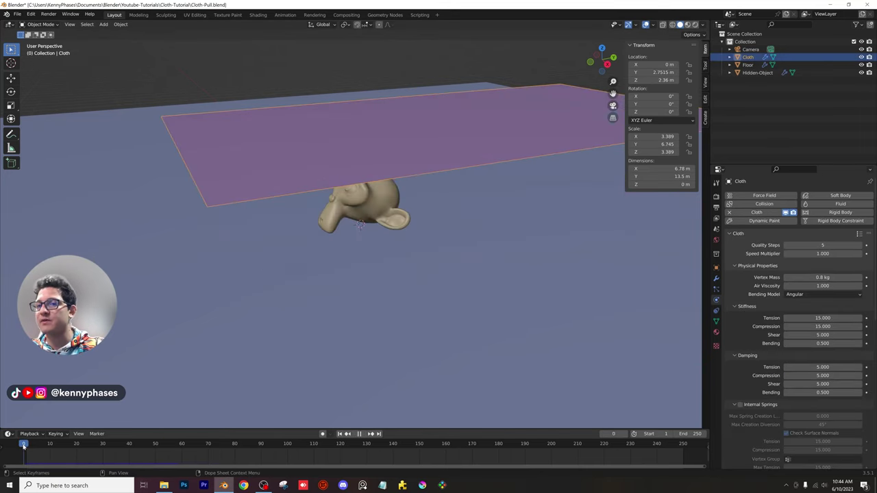
pyautogui.press('space')
# Inspect the cloth's mesh density in Edit Mode, then return to Object Mode
pyautogui.scroll(-3, 364, 172)
pyautogui.press('Tab')
pyautogui.moveTo(364, 172); pyautogui.dragTo(414, 170, button='middle')
pyautogui.moveTo(375, 201); pyautogui.dragTo(337, 225, button='middle')
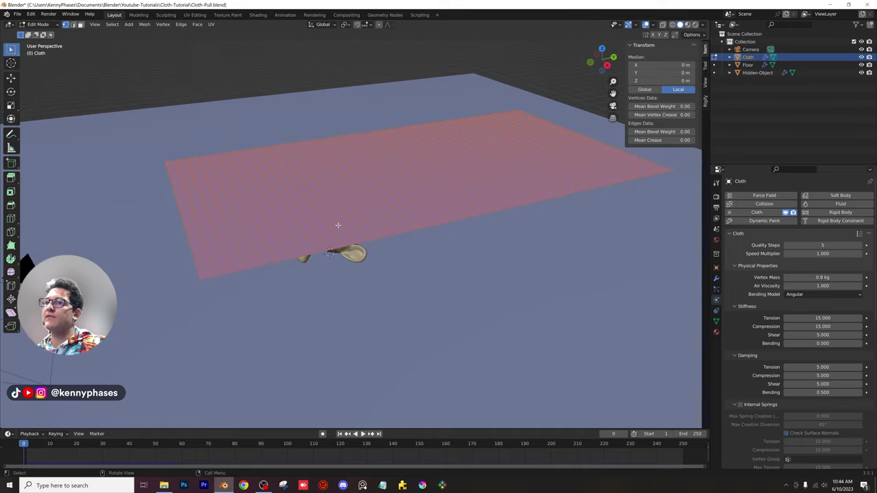
pyautogui.press('Tab')
# Save the file and play the cloth simulation up to frame 38
pyautogui.hotkey('ctrl', 's')
pyautogui.press('space')
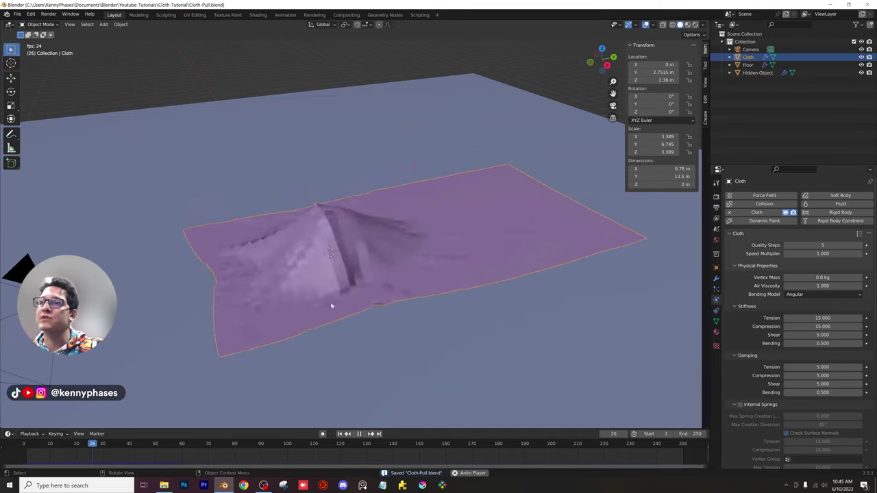
pyautogui.press('space')
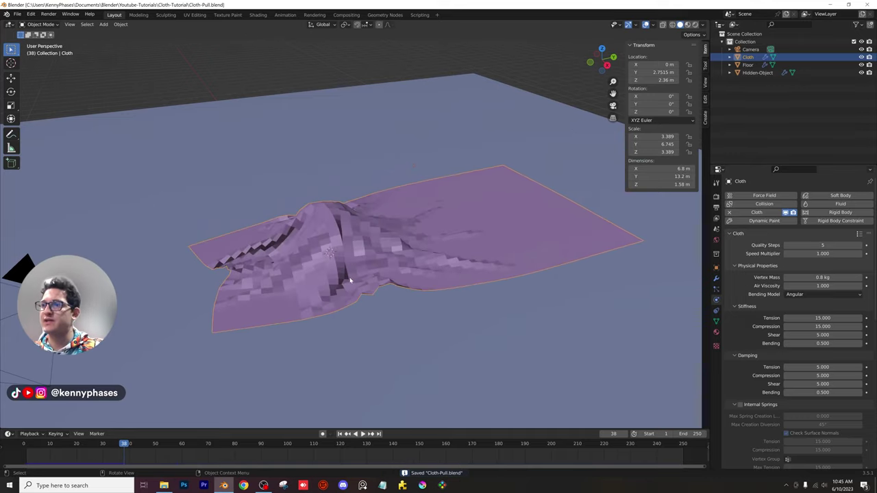
# Add a Subdivision Surface modifier to the cloth, save the file and set the viewport levels to 2
pyautogui.click(716, 278)
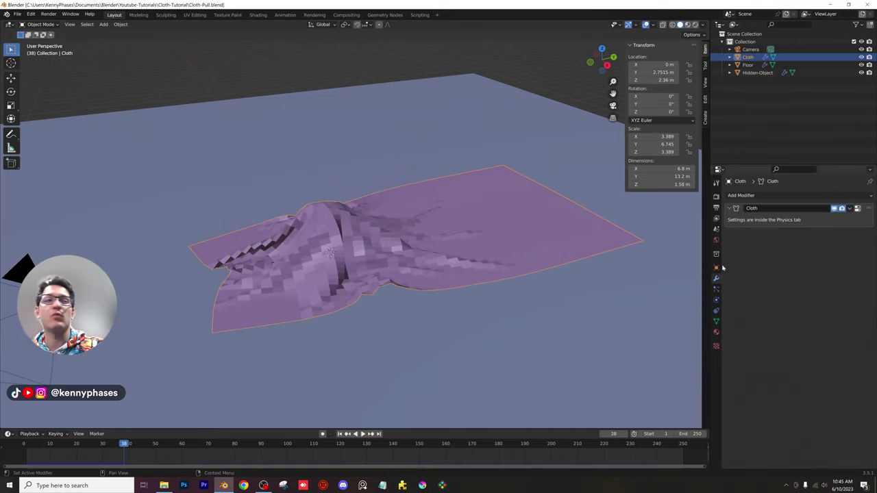
pyautogui.click(786, 199)
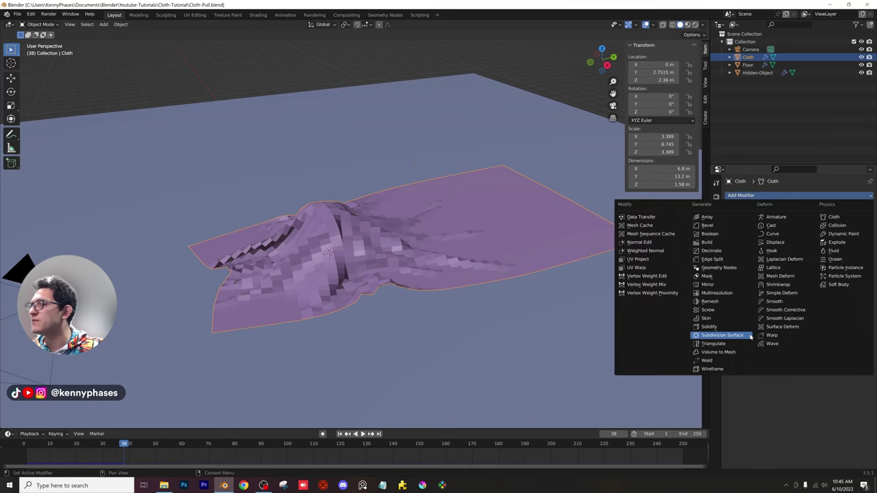
pyautogui.click(726, 335)
pyautogui.hotkey('ctrl', 's')
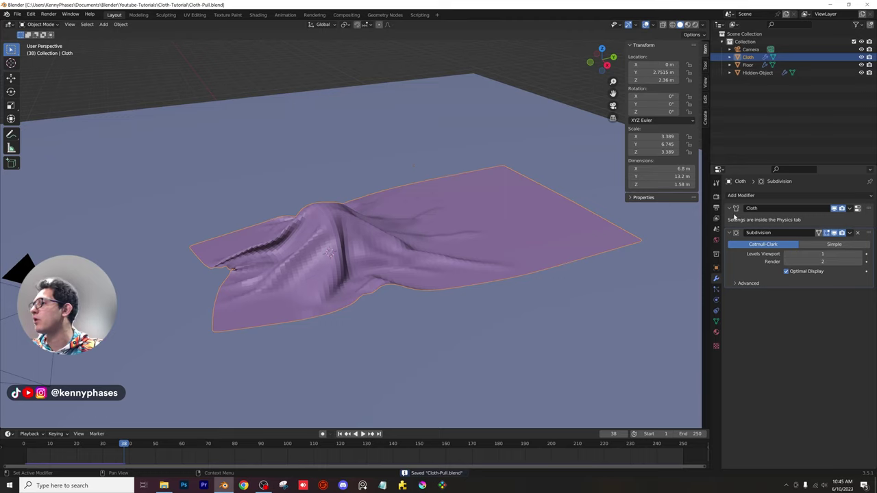
pyautogui.moveTo(819, 254); pyautogui.dragTo(841, 253)
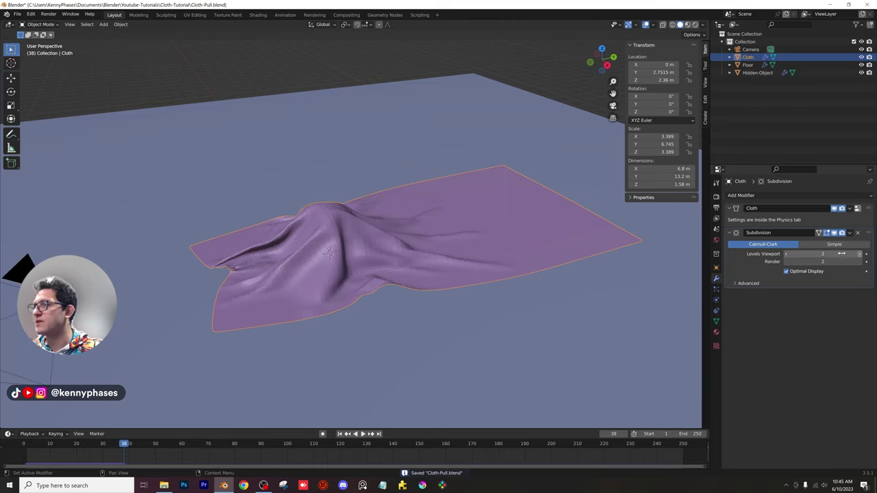
# Apply Shade Auto Smooth to the cloth with a 30° angle and save the file
pyautogui.rightClick(405, 241)
pyautogui.click(387, 238)
pyautogui.scroll(3, 338, 260)
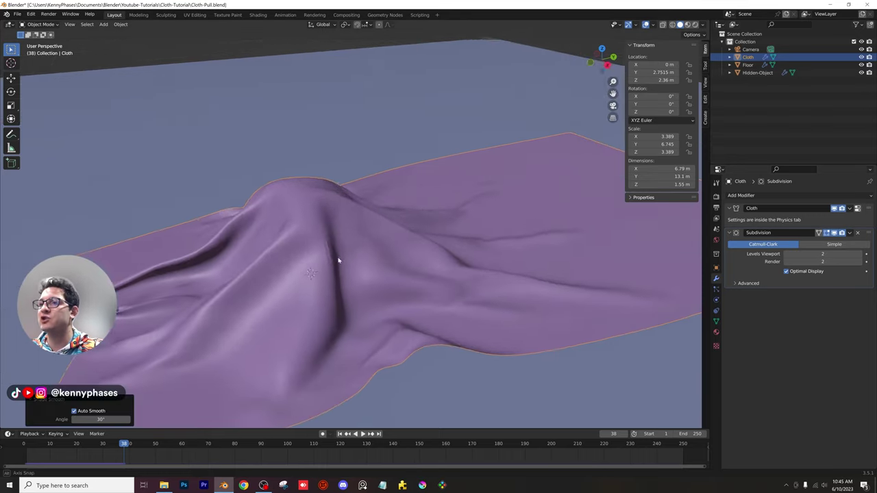
pyautogui.scroll(5, 338, 261)
pyautogui.hotkey('ctrl', 's')
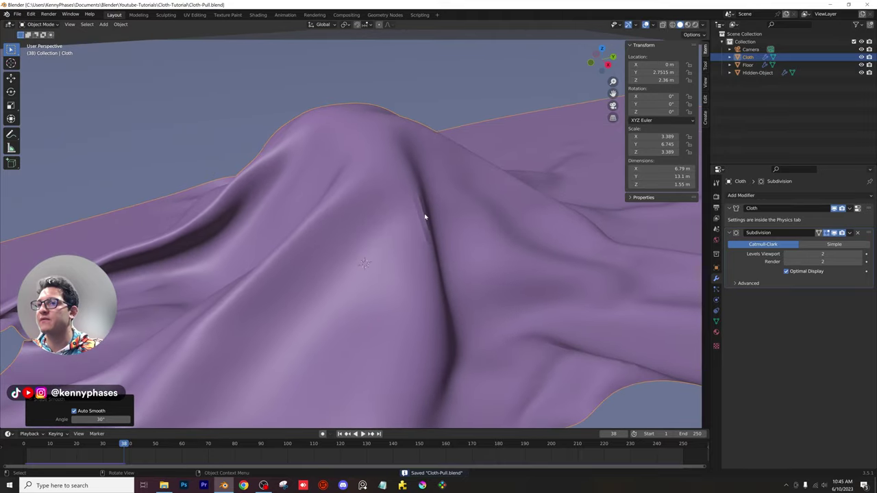
# Check the crease in the draped cloth, subdivide the cloth's mesh further in Edit Mode and save the file
pyautogui.scroll(-5, 420, 215)
pyautogui.scroll(8, 397, 238)
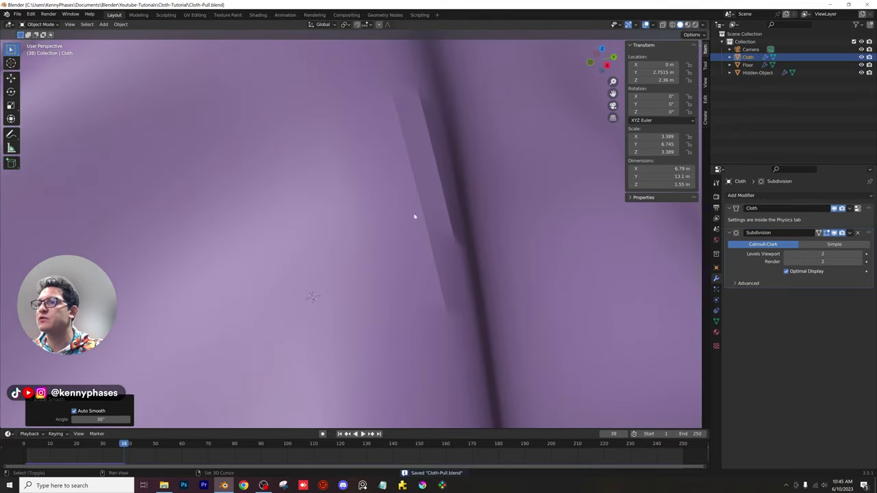
pyautogui.scroll(-8, 427, 207)
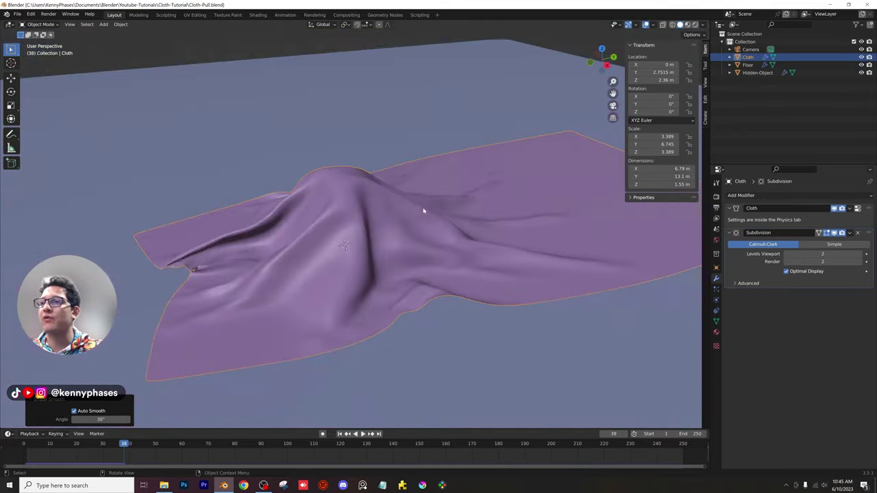
pyautogui.scroll(1, 420, 216)
pyautogui.press('Tab')
pyautogui.rightClick(315, 180)
pyautogui.click(302, 180)
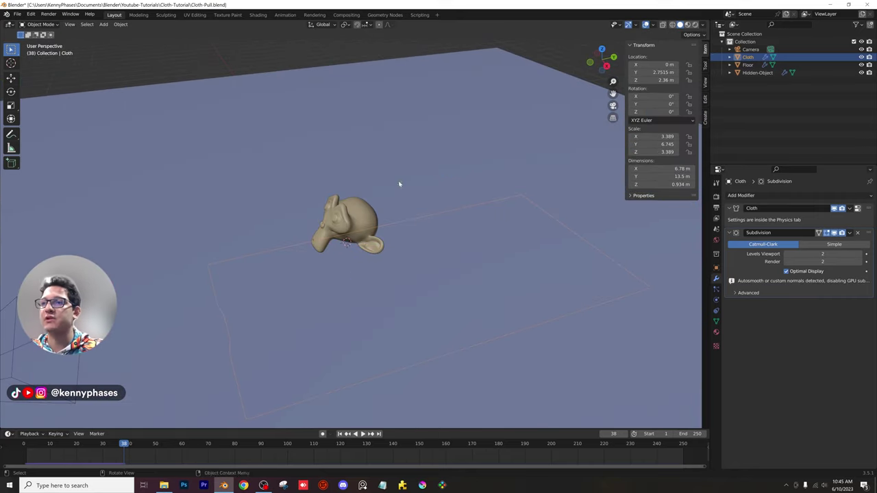
pyautogui.hotkey('ctrl', 's')
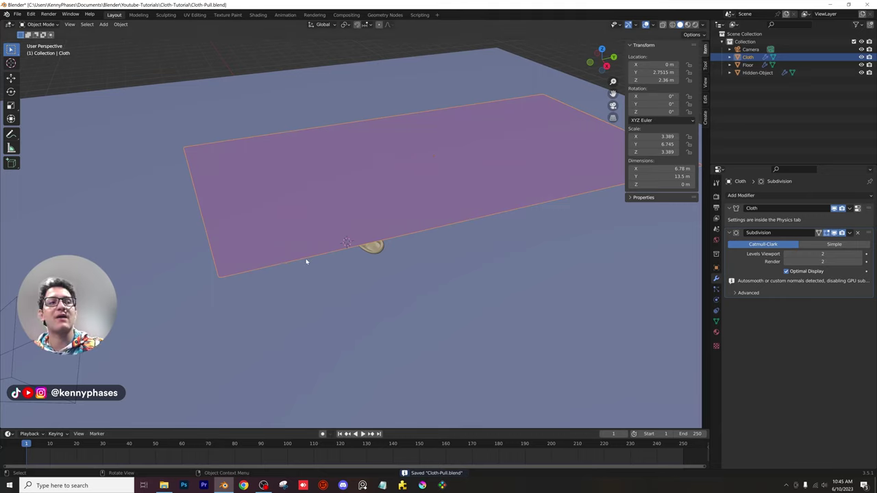
# Play the simulation from frame 1 to frame 30 and inspect the finer folds over the monkey head
pyautogui.press('space')
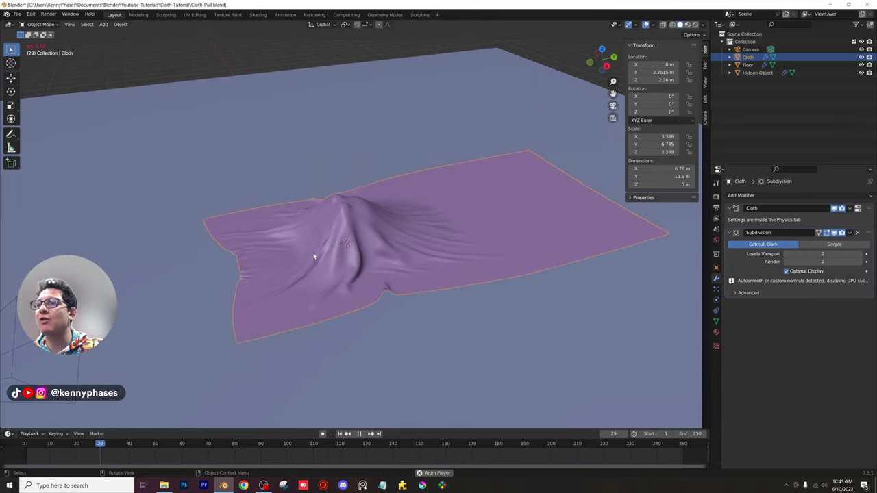
pyautogui.press('space')
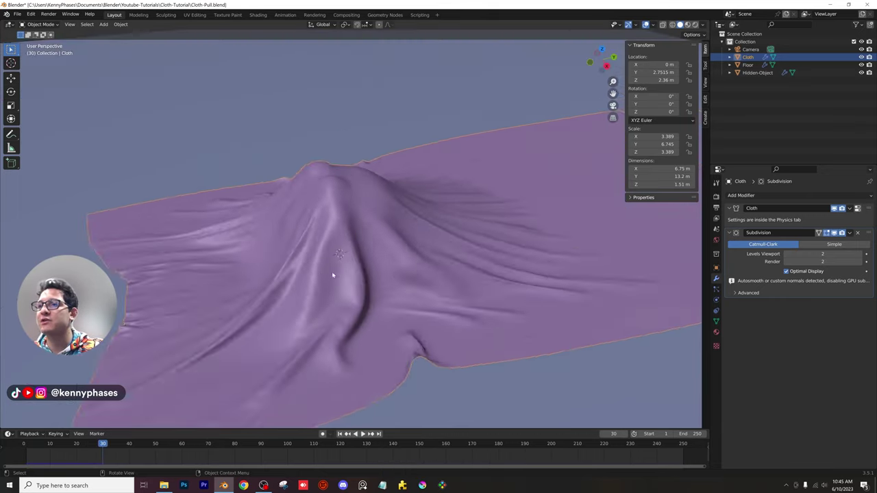
pyautogui.moveTo(333, 274); pyautogui.dragTo(418, 238, button='middle')
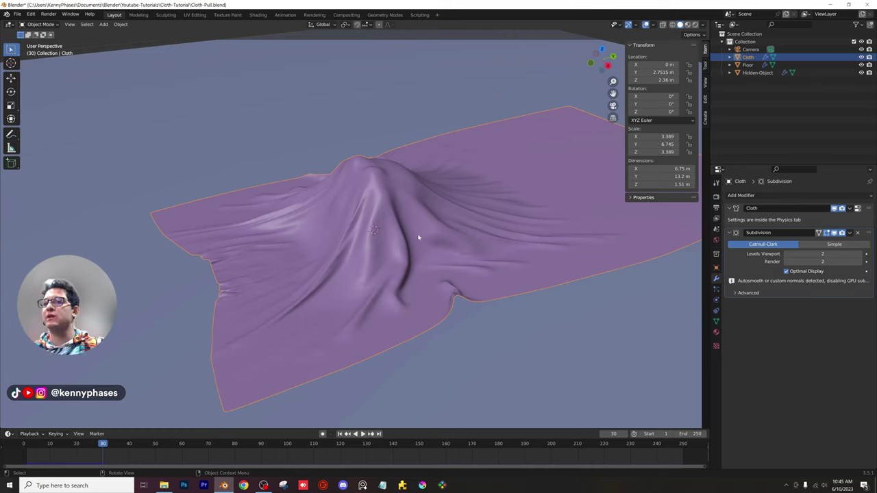
# Return to frame 1 and enter Edit Mode on the cloth at its end away from the monkey head
pyautogui.hotkey('shift', 'Left')
pyautogui.moveTo(468, 165); pyautogui.dragTo(393, 173, button='middle')
pyautogui.press('Tab')
pyautogui.scroll(6, 482, 222)
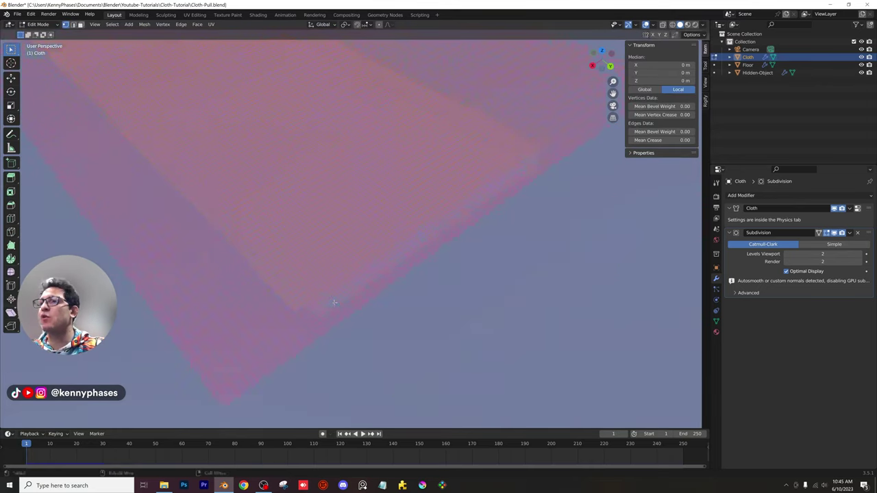
pyautogui.moveTo(443, 250); pyautogui.dragTo(434, 136, button='middle')
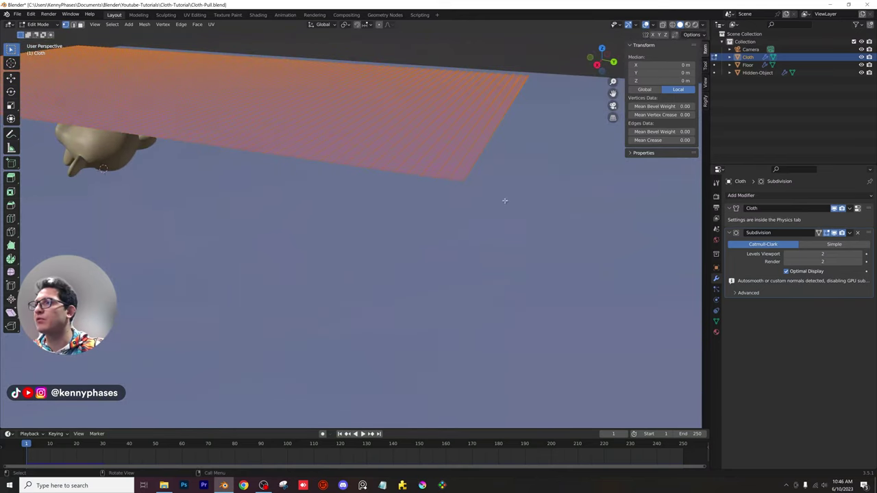
pyautogui.moveTo(474, 175); pyautogui.dragTo(439, 194, button='middle')
pyautogui.moveTo(464, 221); pyautogui.dragTo(435, 260, button='middle')
# Select the single cloth corner vertex at X 1 m, Y 1 m and hook it to a new object
pyautogui.moveTo(442, 270); pyautogui.dragTo(408, 249)
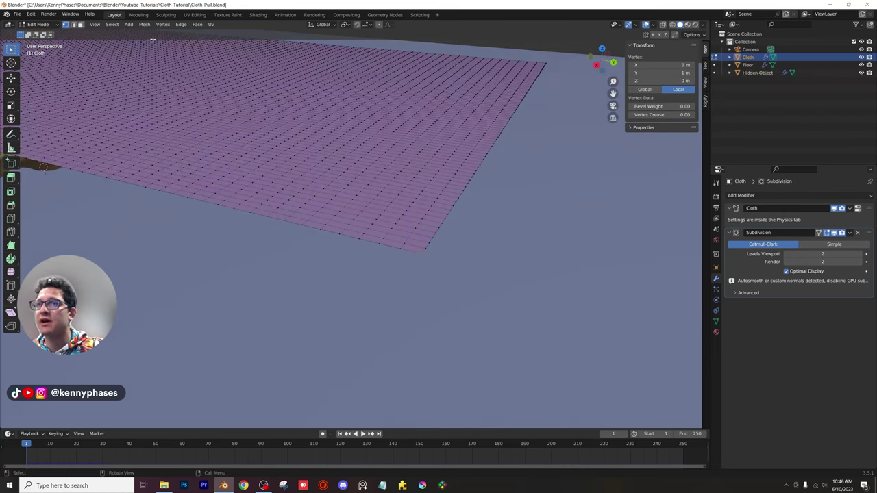
pyautogui.click(73, 24)
pyautogui.click(67, 24)
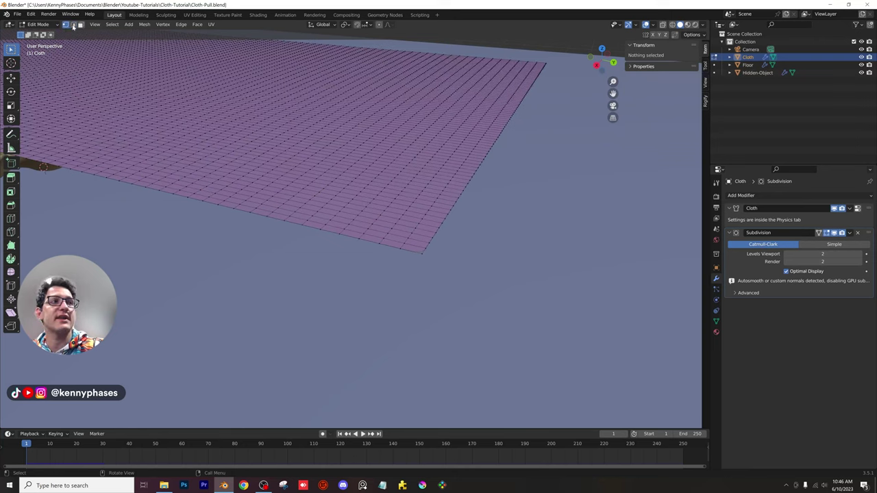
pyautogui.moveTo(462, 278); pyautogui.dragTo(411, 253)
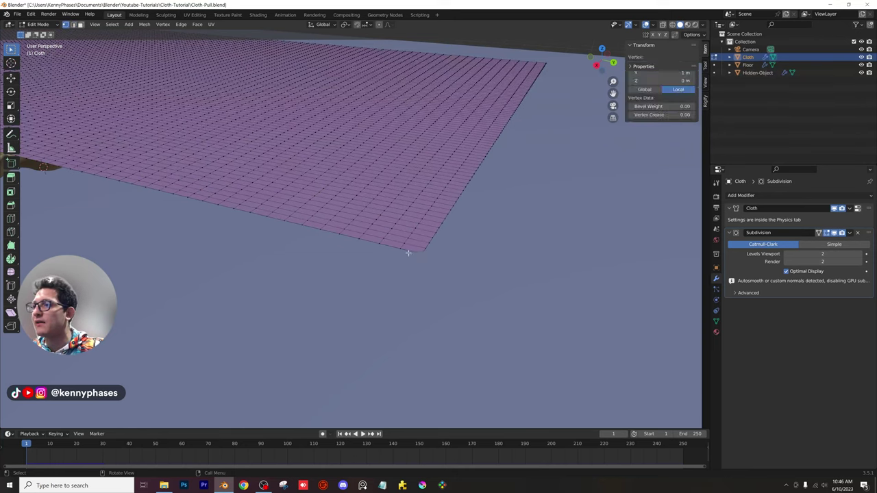
pyautogui.hotkey('ctrl', 'h')
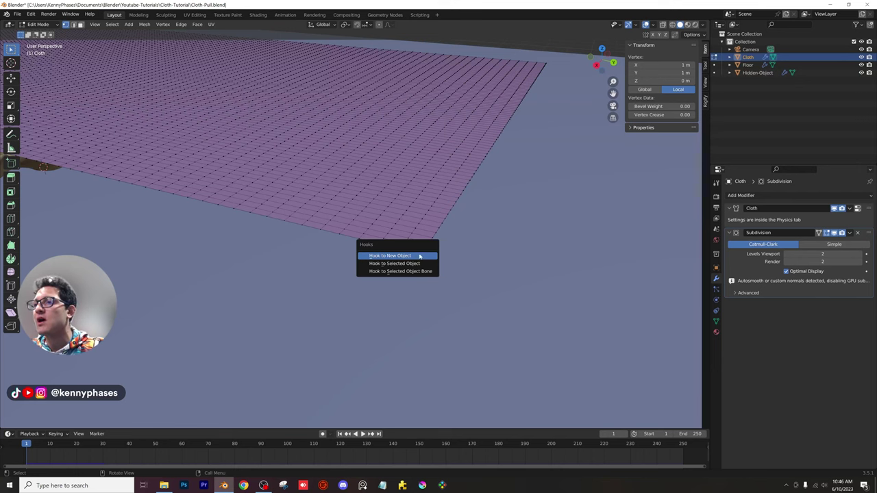
pyautogui.click(409, 257)
# Hook the other corner vertex of the same cloth edge, at X -1 m, Y 1 m, to a new object
pyautogui.moveTo(447, 219); pyautogui.dragTo(379, 272, button='middle')
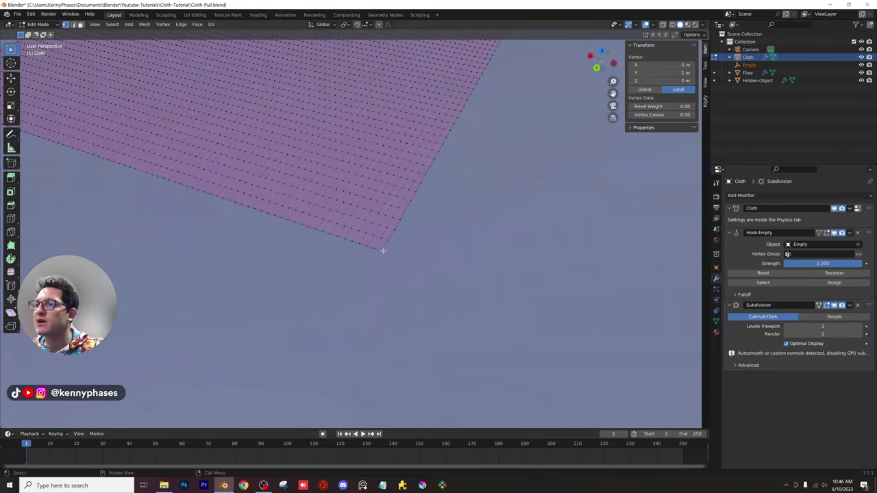
pyautogui.hotkey('ctrl', 'h')
pyautogui.click(388, 256)
pyautogui.moveTo(387, 257); pyautogui.dragTo(398, 187, button='middle')
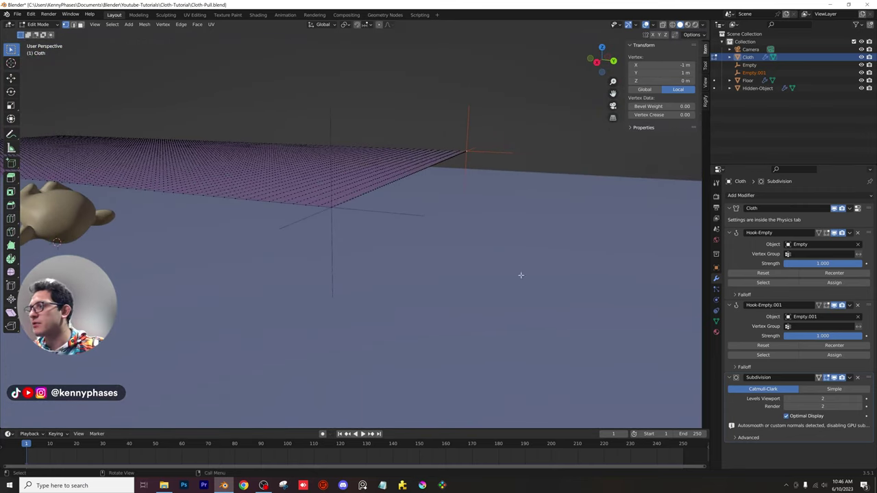
# Select both hooked corner vertices and assign them to a new vertex group named My Custom Group
pyautogui.click(717, 322)
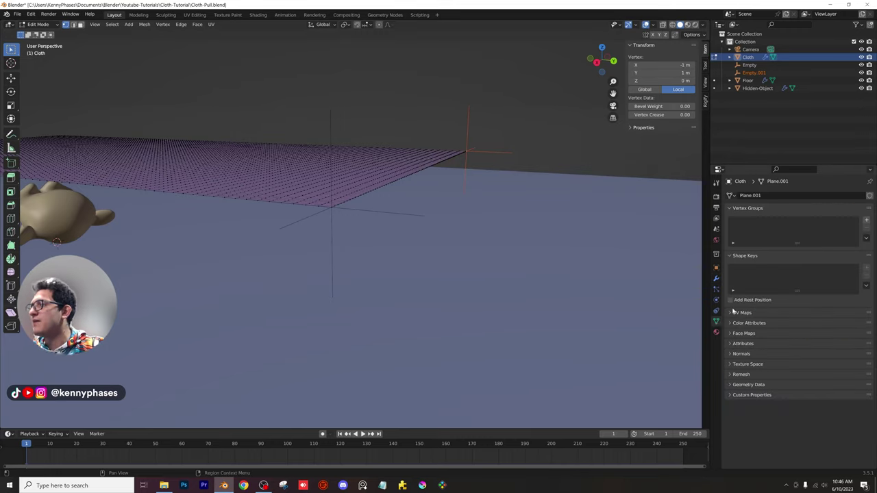
pyautogui.click(730, 256)
pyautogui.click(730, 255)
pyautogui.click(730, 255)
pyautogui.moveTo(367, 251); pyautogui.dragTo(484, 145, button='middle')
pyautogui.keyDown('shift'); pyautogui.click(284, 369); pyautogui.keyUp('shift')
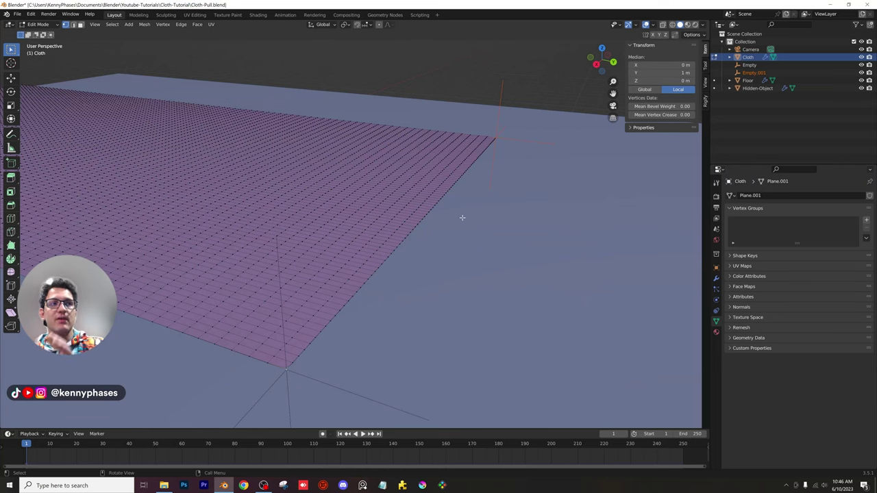
pyautogui.click(866, 221)
pyautogui.doubleClick(746, 222)
pyautogui.write('My')
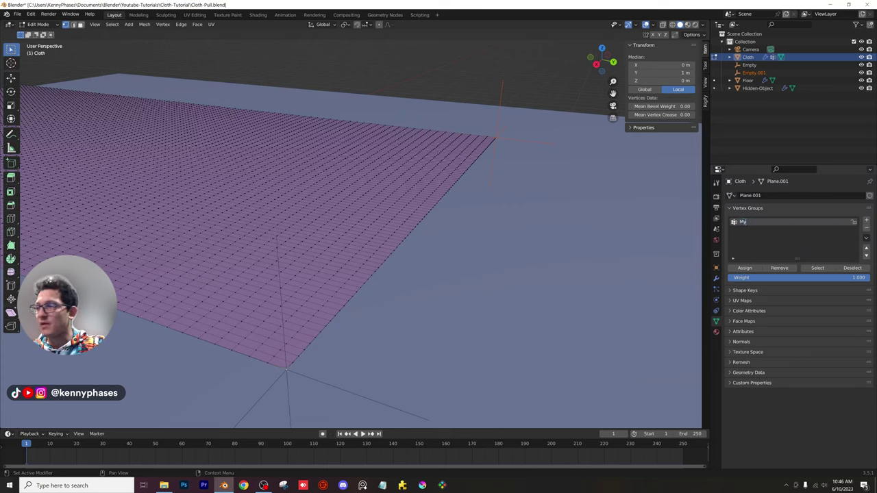
pyautogui.write(' Custom Group')
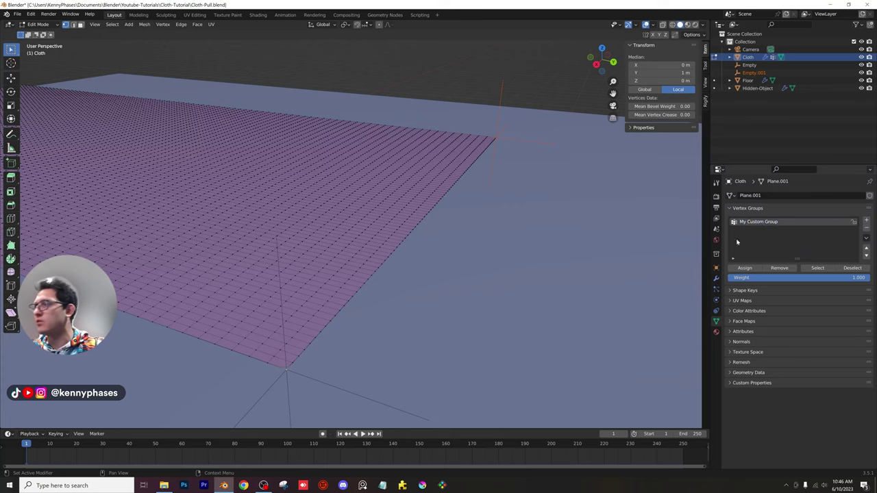
pyautogui.click(744, 269)
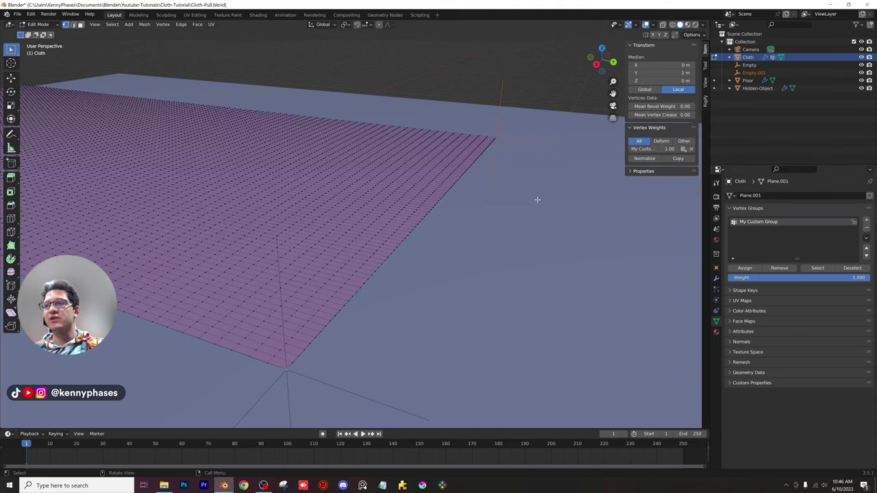
# Return the cloth to Object Mode and save the file
pyautogui.press('Tab')
pyautogui.moveTo(396, 231); pyautogui.dragTo(425, 211, button='middle')
pyautogui.hotkey('ctrl', 's')
# Assign My Custom Group as the Pin Group in the cloth's physics settings and save the file
pyautogui.click(717, 289)
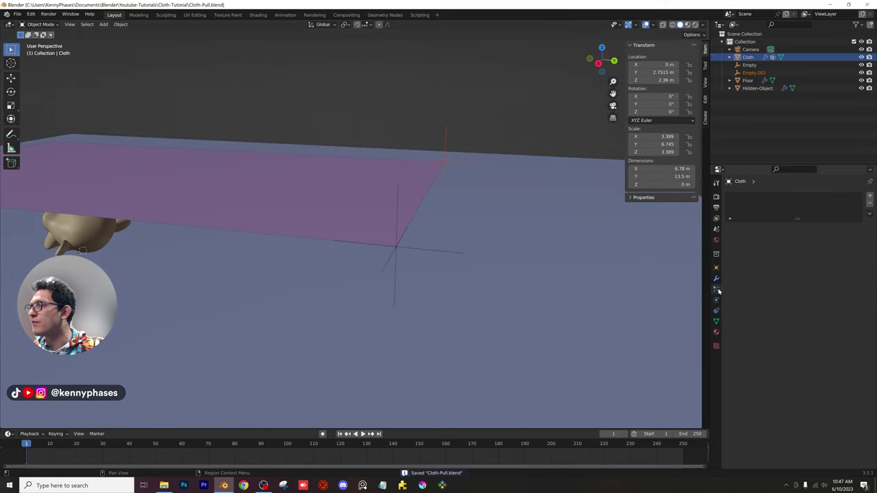
pyautogui.click(716, 301)
pyautogui.click(366, 189)
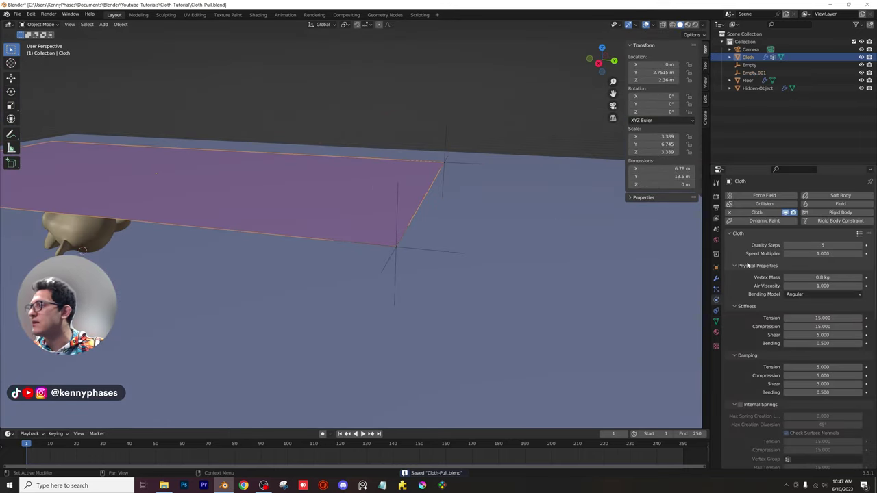
pyautogui.scroll(-1, 740, 334)
pyautogui.scroll(-7, 740, 334)
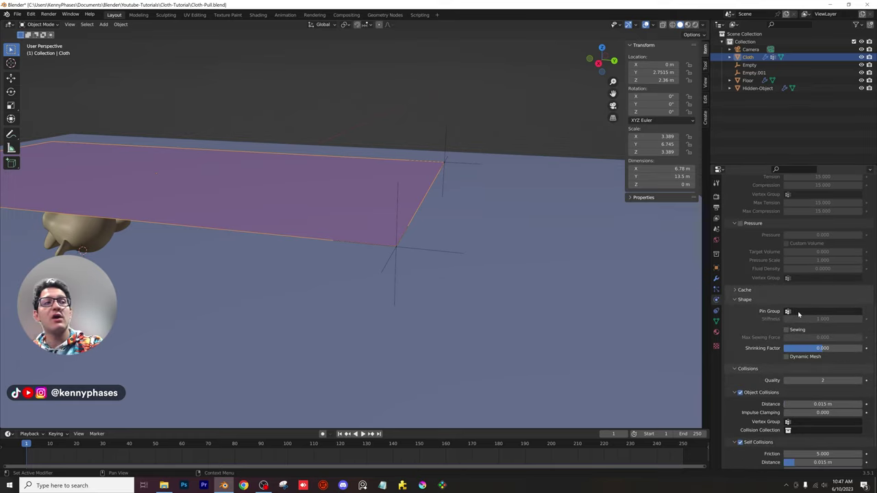
pyautogui.click(797, 312)
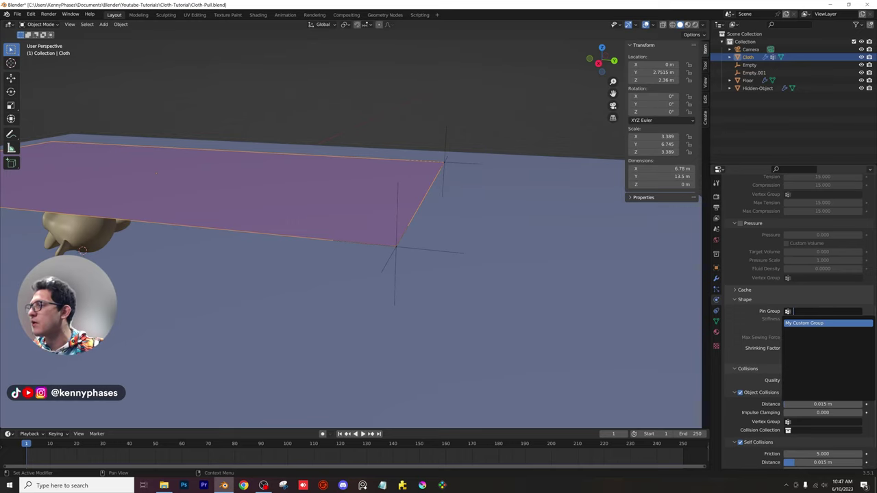
pyautogui.click(808, 323)
pyautogui.moveTo(294, 336); pyautogui.dragTo(307, 329, button='middle')
pyautogui.click(381, 246)
pyautogui.hotkey('ctrl', 's')
# Play the cloth simulation to check the pinned corners, rewind the timeline to frame 0 and save the file
pyautogui.moveTo(381, 245); pyautogui.dragTo(453, 241, button='middle')
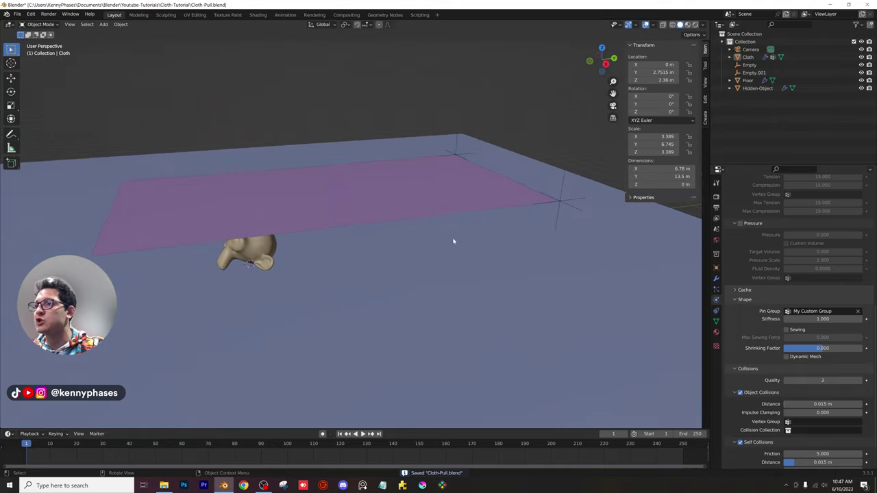
pyautogui.press('space')
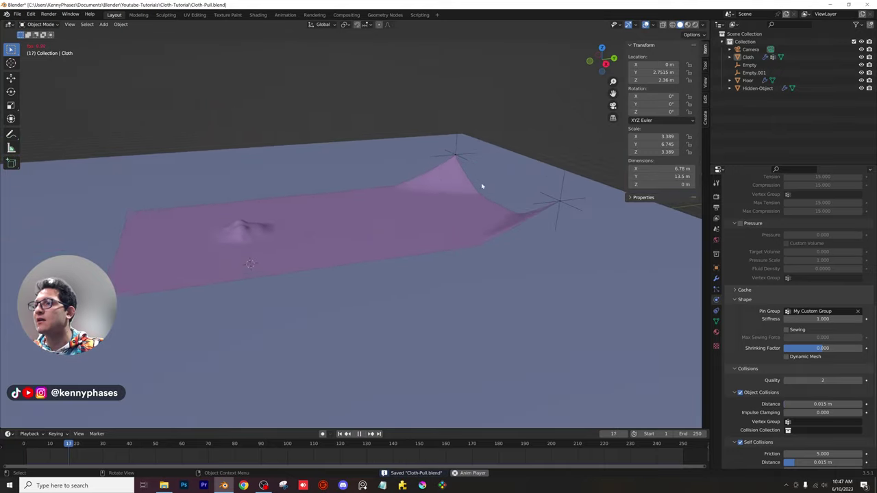
pyautogui.moveTo(470, 219); pyautogui.dragTo(433, 241, button='middle')
pyautogui.press('space')
pyautogui.scroll(3, 431, 239)
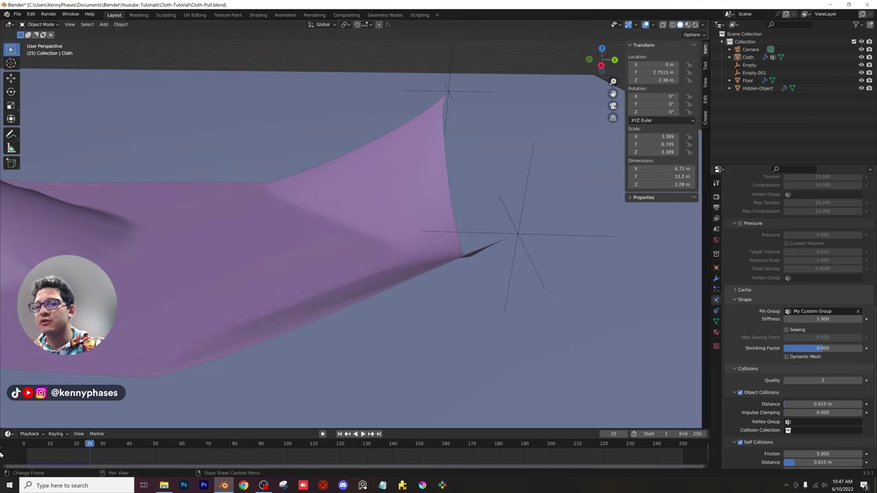
pyautogui.moveTo(41, 446); pyautogui.dragTo(23, 444)
pyautogui.hotkey('ctrl', 's')
pyautogui.moveTo(374, 233); pyautogui.dragTo(398, 229, button='middle')
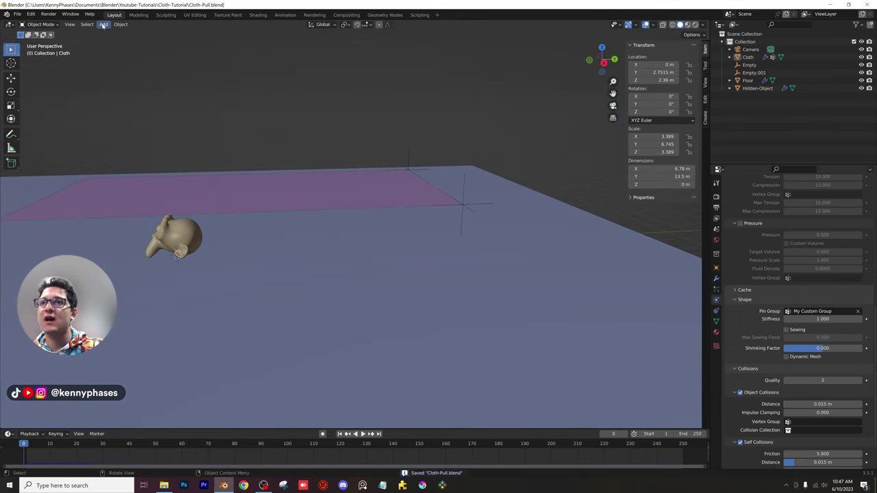
# Add a Single Arrow empty at the world origin
pyautogui.click(454, 172)
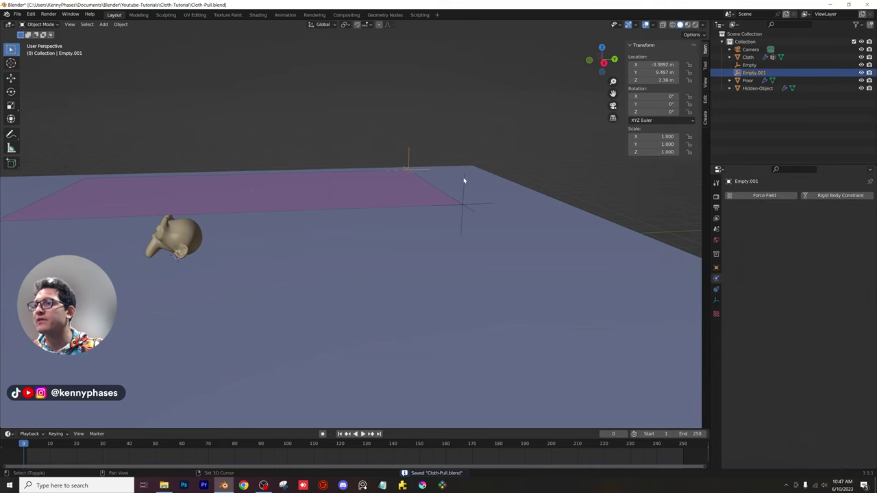
pyautogui.click(463, 158)
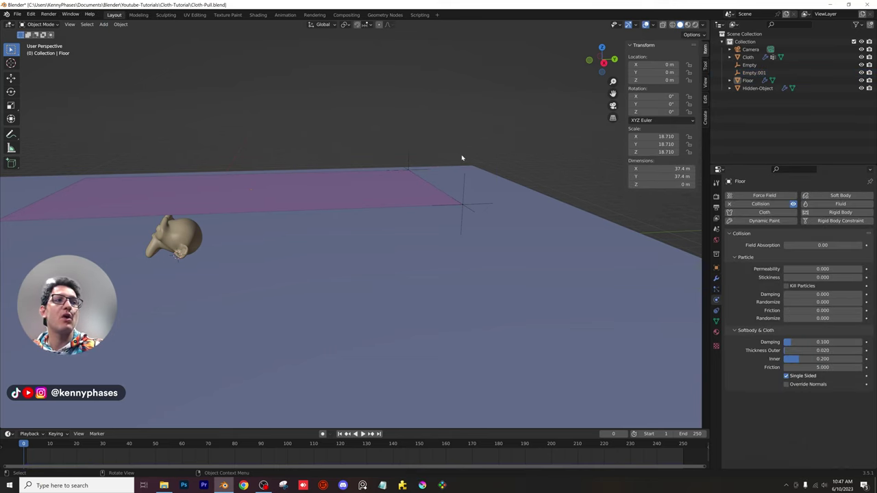
pyautogui.click(103, 24)
pyautogui.moveTo(127, 110)
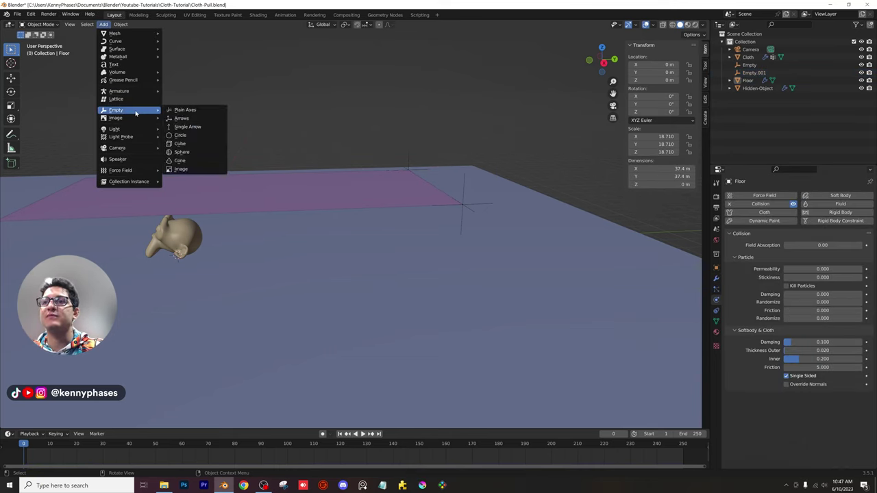
pyautogui.click(193, 128)
pyautogui.moveTo(192, 131); pyautogui.dragTo(233, 224, button='middle')
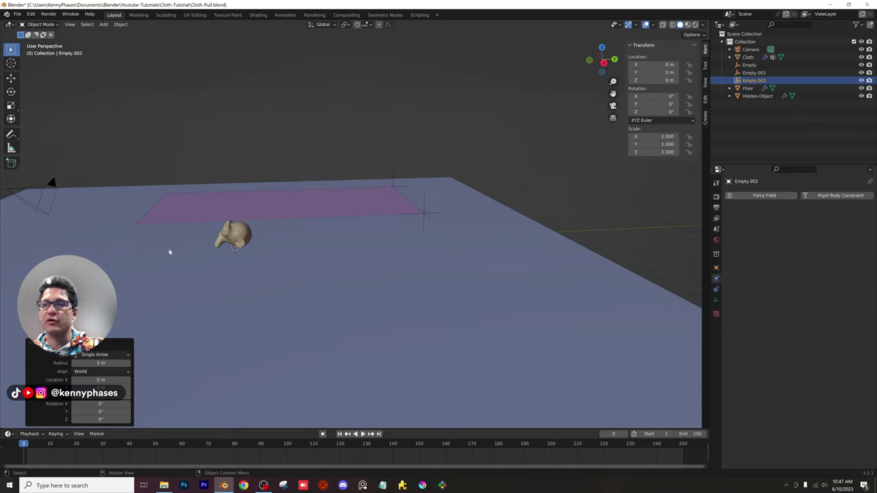
# Raise the arrow empty about 3.9 m along Z and set its X rotation to -90°
pyautogui.press('g')
pyautogui.press('z')
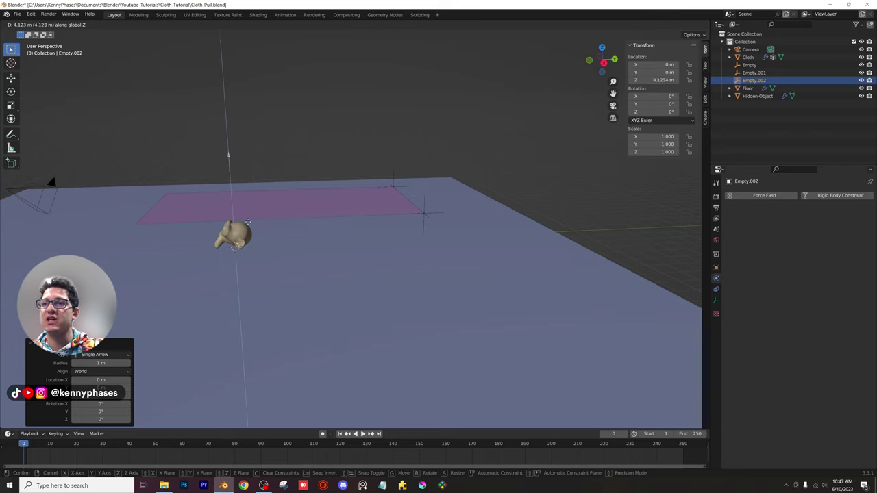
pyautogui.click(248, 226)
pyautogui.moveTo(248, 226); pyautogui.dragTo(331, 185, button='middle')
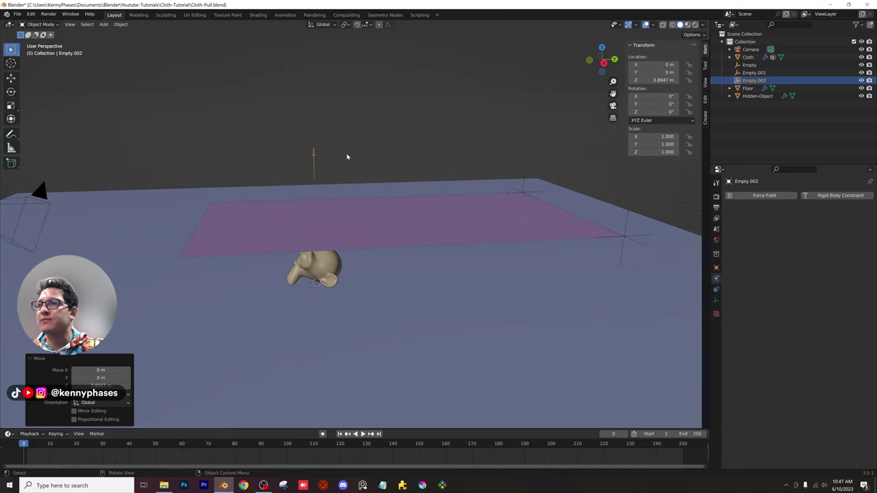
pyautogui.moveTo(656, 97); pyautogui.dragTo(622, 100)
# Scale the arrow empty to about 5.88 and move it about 8.4 m along Y, beyond the hooked cloth edge
pyautogui.scroll(-1, 377, 170)
pyautogui.press('s')
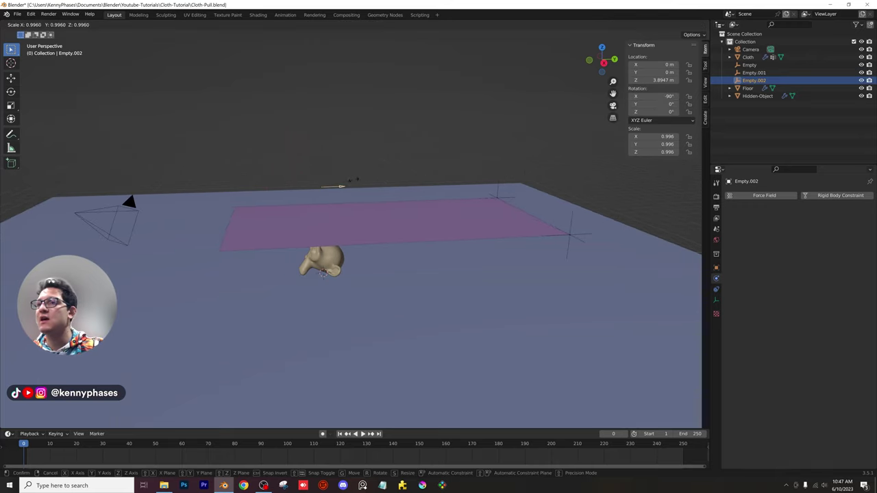
pyautogui.click(510, 157)
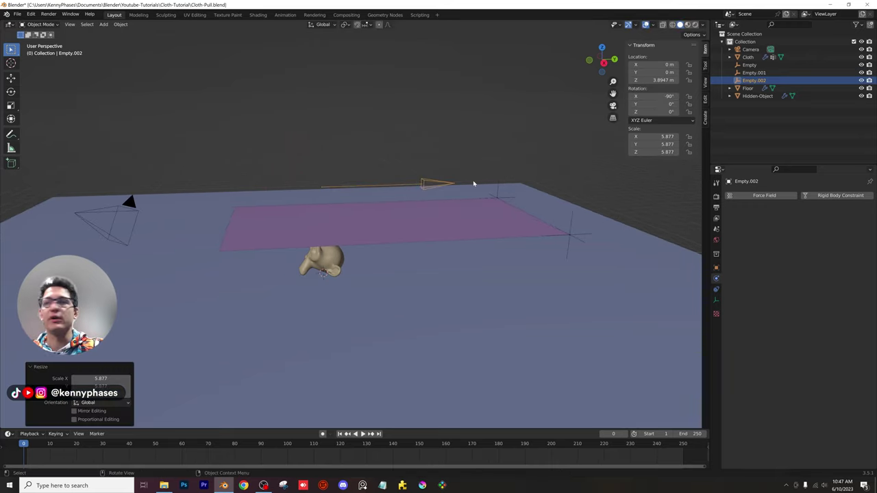
pyautogui.scroll(3, 424, 185)
pyautogui.moveTo(375, 191); pyautogui.dragTo(293, 236, button='middle')
pyautogui.press('g')
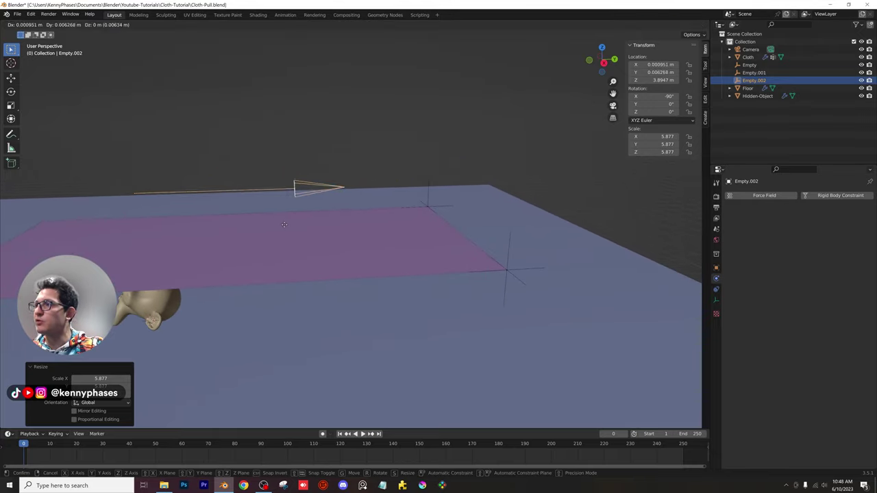
pyautogui.press('y')
pyautogui.click(570, 180)
pyautogui.moveTo(569, 180); pyautogui.dragTo(471, 196, button='middle')
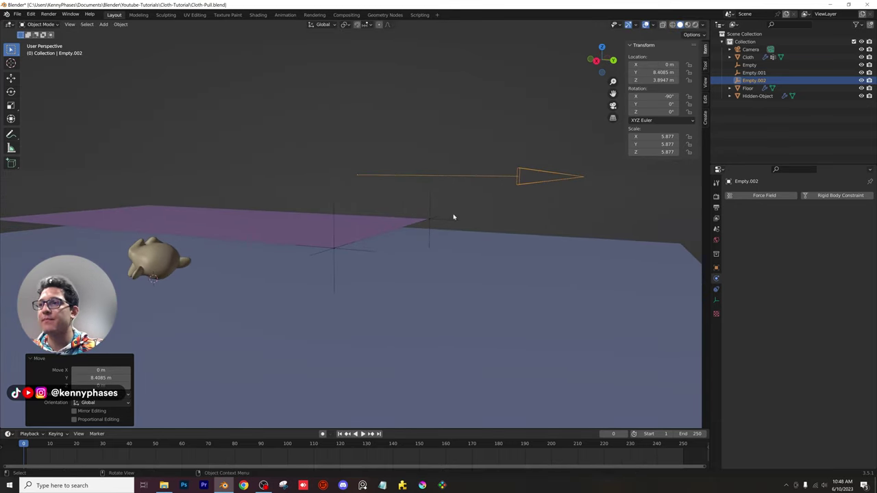
# Parent the two corner hook empties to the arrow empty using the Object option
pyautogui.click(430, 193)
pyautogui.moveTo(431, 189); pyautogui.dragTo(431, 188, button='middle')
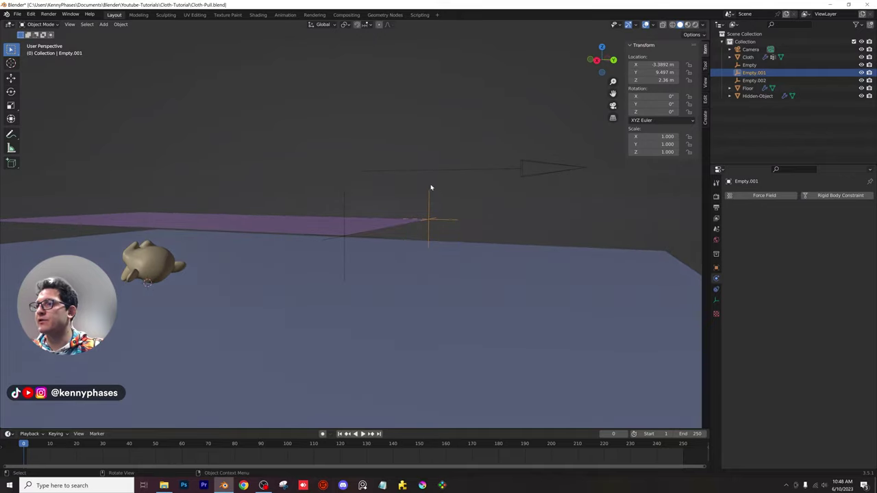
pyautogui.keyDown('shift'); pyautogui.click(345, 199); pyautogui.keyUp('shift')
pyautogui.keyDown('shift'); pyautogui.click(523, 170); pyautogui.keyUp('shift')
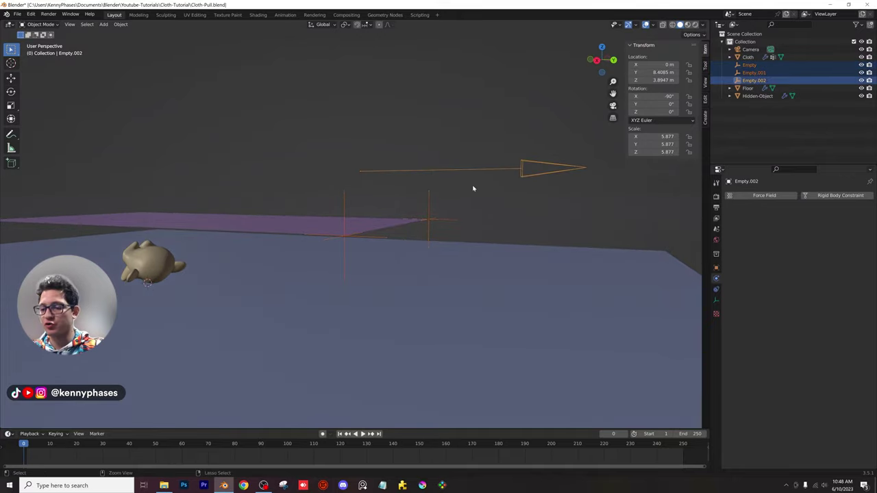
pyautogui.hotkey('ctrl', 'p')
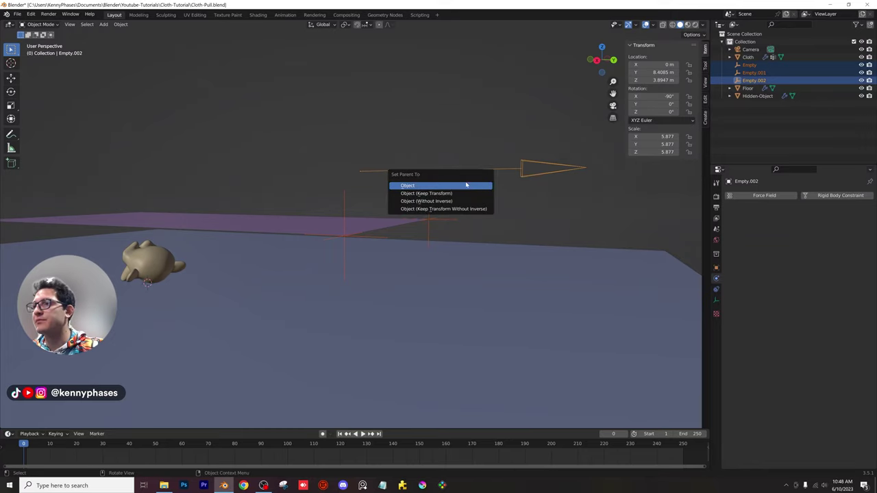
pyautogui.click(439, 186)
# Move the arrow empty to test the parenting, undo that move and save the file
pyautogui.click(519, 170)
pyautogui.moveTo(519, 170); pyautogui.dragTo(514, 182, button='middle')
pyautogui.press('g')
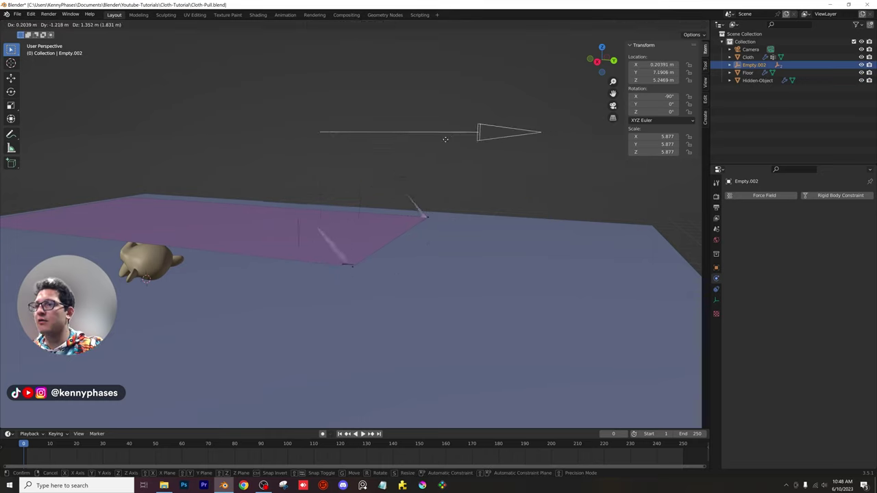
pyautogui.click(518, 167)
pyautogui.hotkey('ctrl', 'z')
pyautogui.hotkey('ctrl', 's')
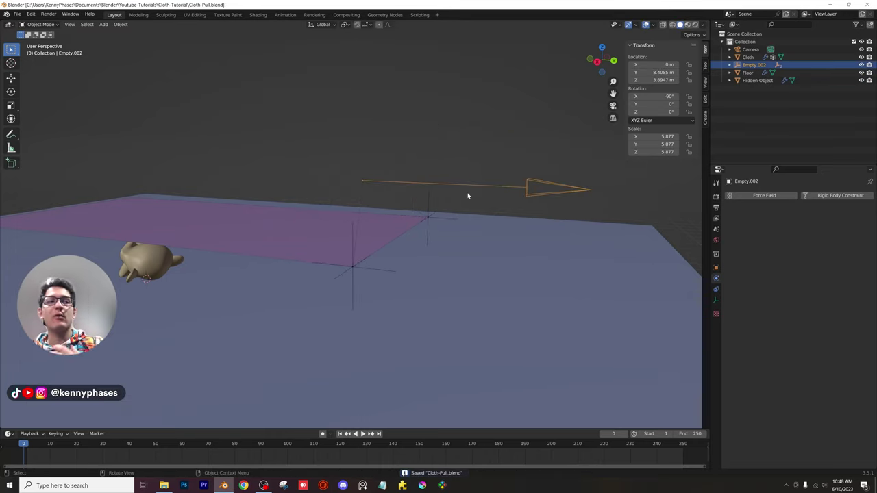
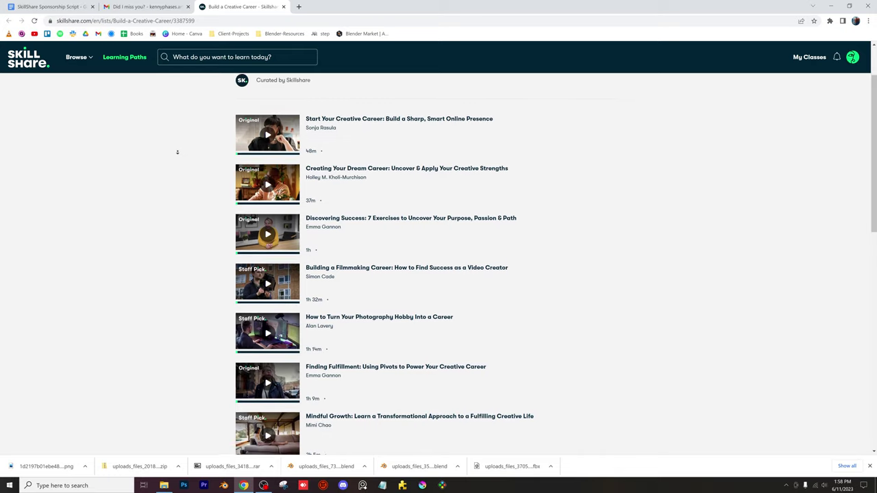
pyautogui.click(399, 115)
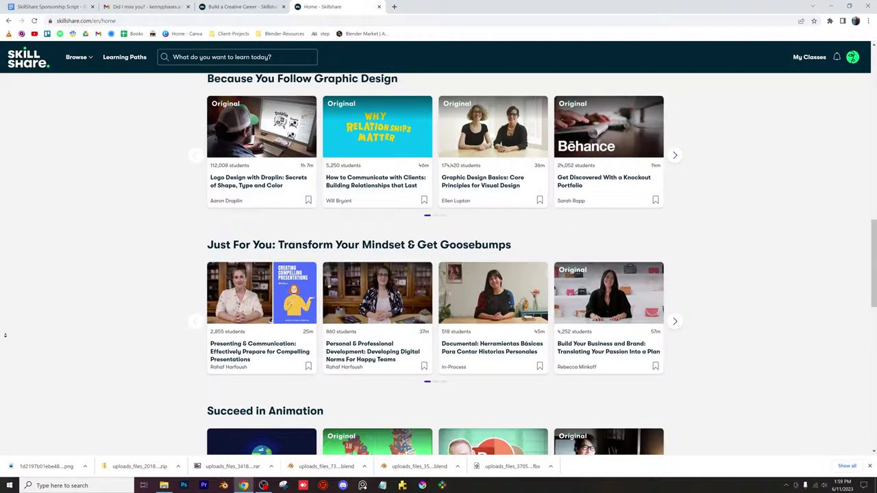
pyautogui.scroll(-3, 4, 336)
pyautogui.scroll(-2, 4, 335)
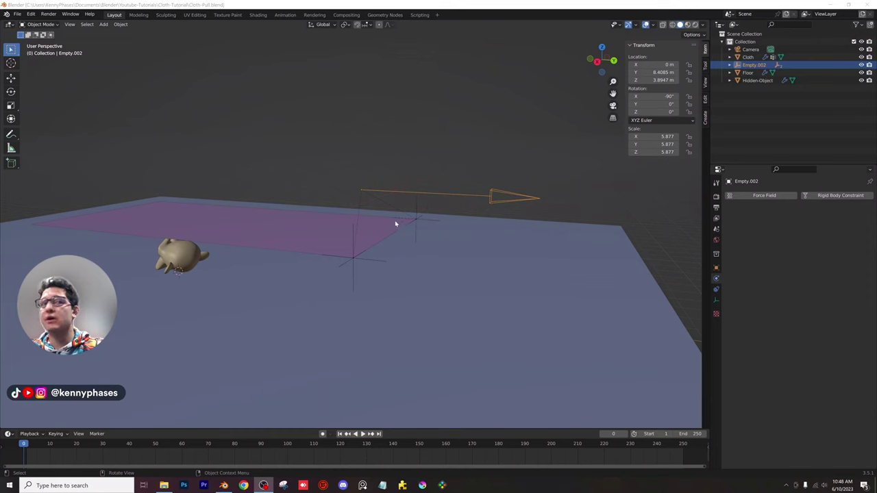
# Play the simulation to examine how the pinned cloth drapes over the monkey head, then return to frame 1
pyautogui.moveTo(395, 224); pyautogui.dragTo(407, 226, button='middle')
pyautogui.press('space')
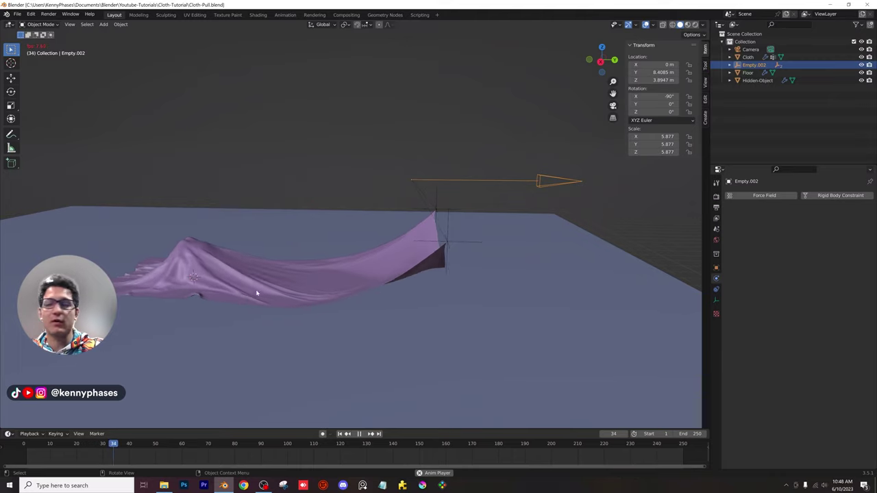
pyautogui.moveTo(301, 276); pyautogui.dragTo(312, 278, button='middle')
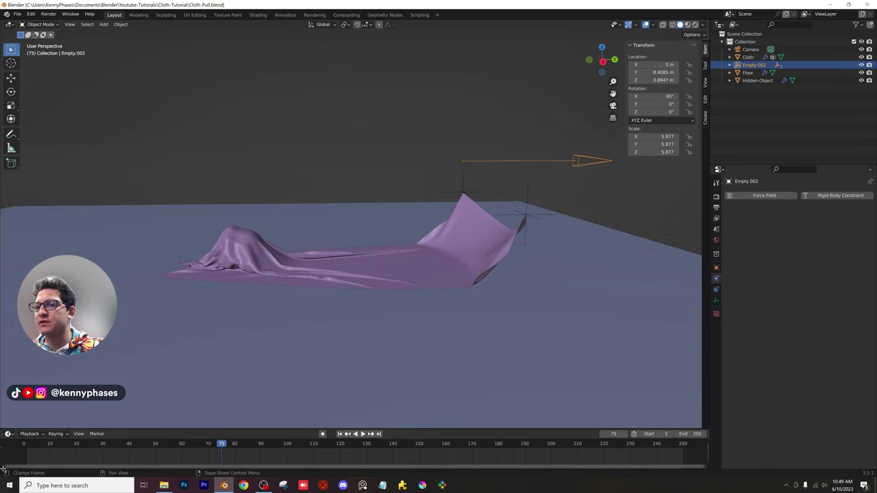
pyautogui.press('Escape')
pyautogui.moveTo(274, 284); pyautogui.dragTo(259, 289, button='middle')
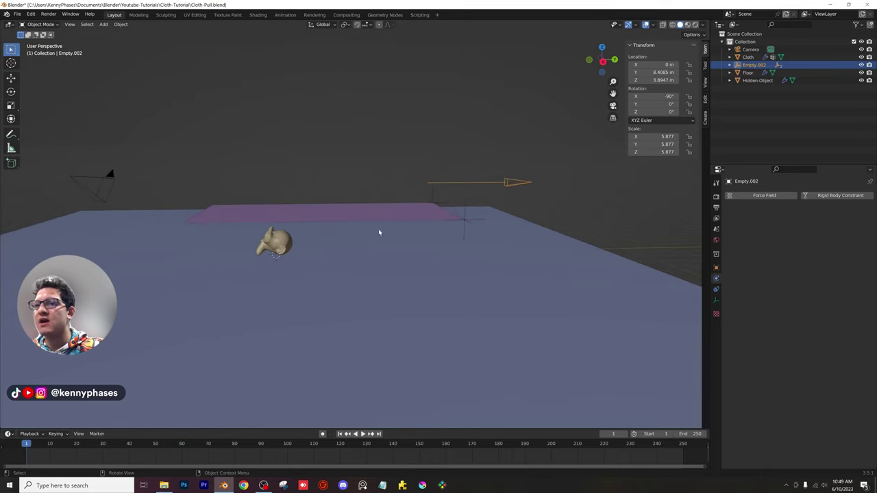
# In right orthographic view, move the cloth, arrow and corner empties together about -1.8 m along Y, and save the file
pyautogui.click(604, 63)
pyautogui.moveTo(533, 145); pyautogui.dragTo(223, 218)
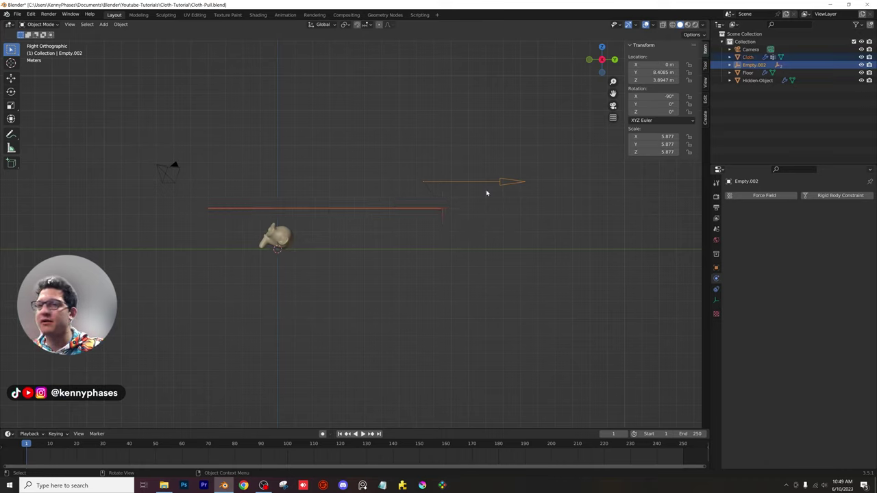
pyautogui.press('g')
pyautogui.press('y')
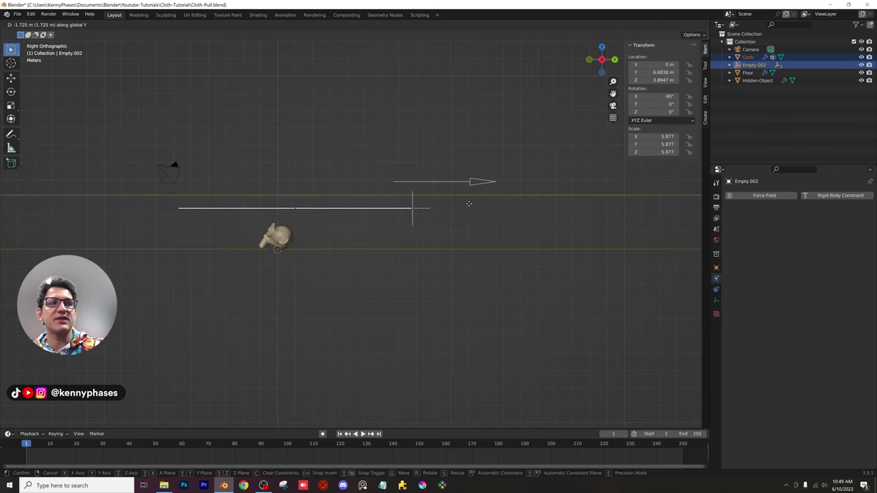
pyautogui.click(469, 206)
pyautogui.moveTo(469, 206); pyautogui.dragTo(403, 243, button='middle')
pyautogui.scroll(-4, 402, 243)
pyautogui.click(396, 169)
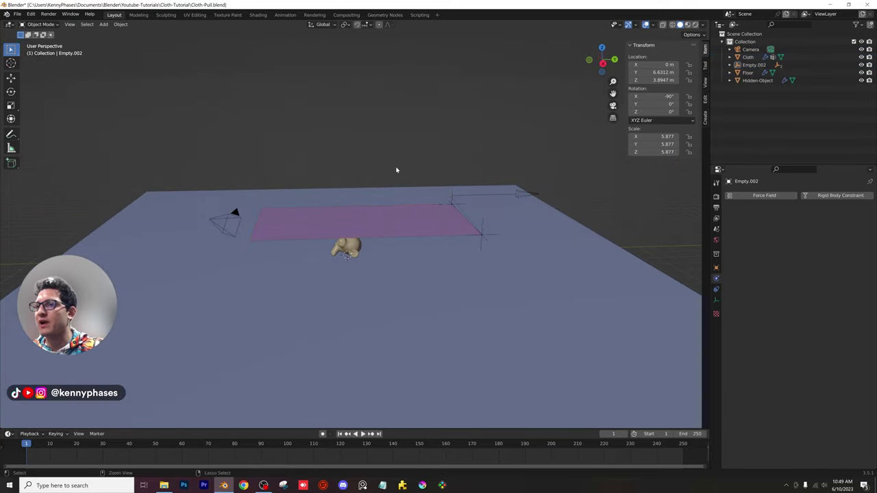
pyautogui.hotkey('ctrl', 's')
# Play the simulation to about frame 26 to examine the cloth draping, and select the arrow empty that pulls it
pyautogui.scroll(2, 395, 175)
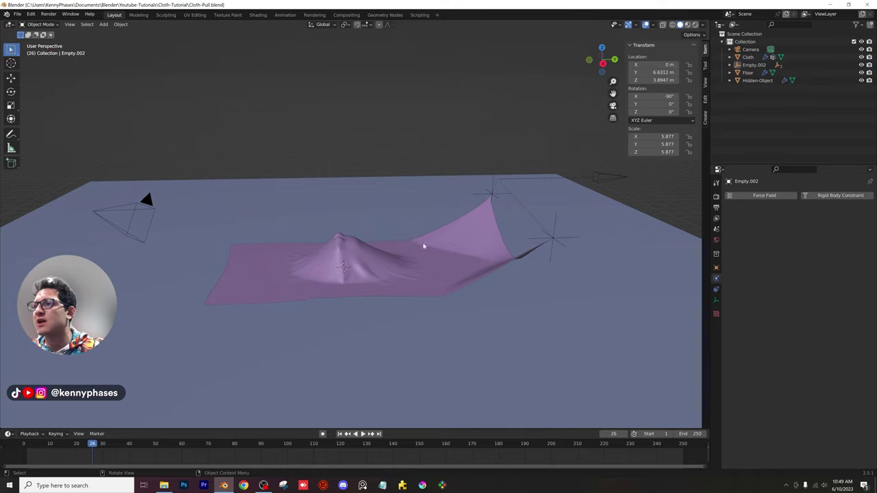
pyautogui.moveTo(486, 236); pyautogui.dragTo(571, 181, button='middle')
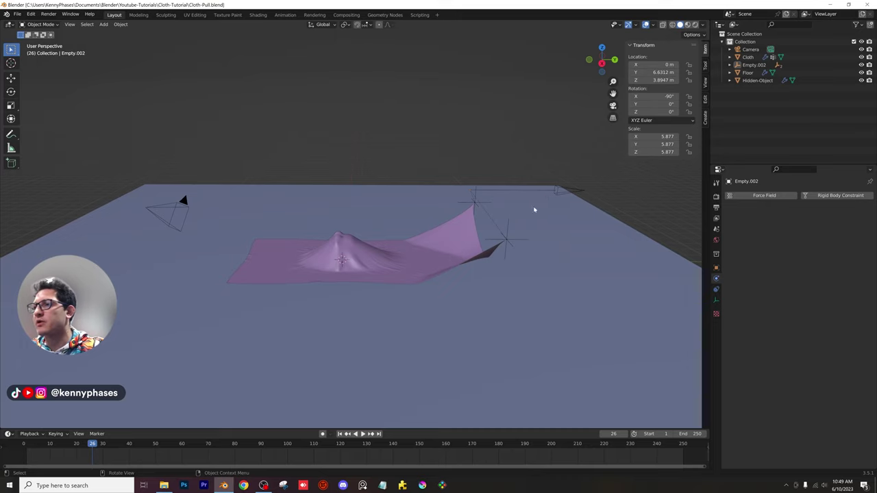
pyautogui.click(560, 191)
pyautogui.moveTo(560, 190); pyautogui.dragTo(415, 209, button='middle')
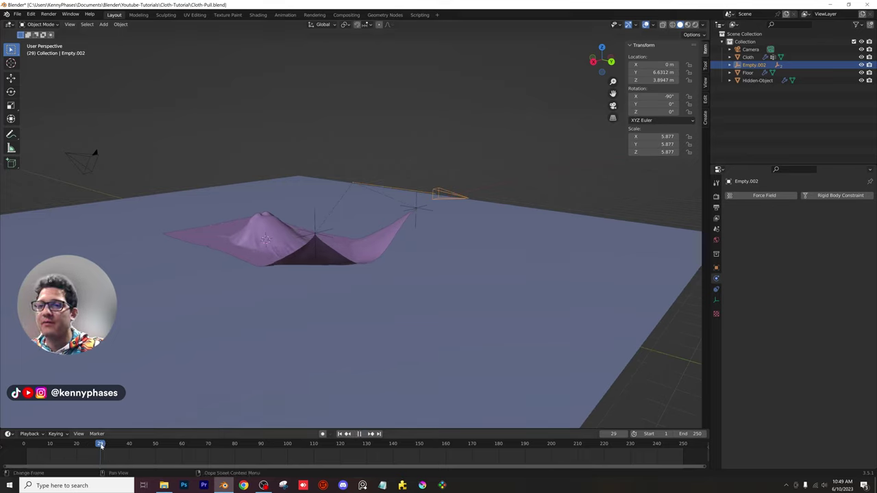
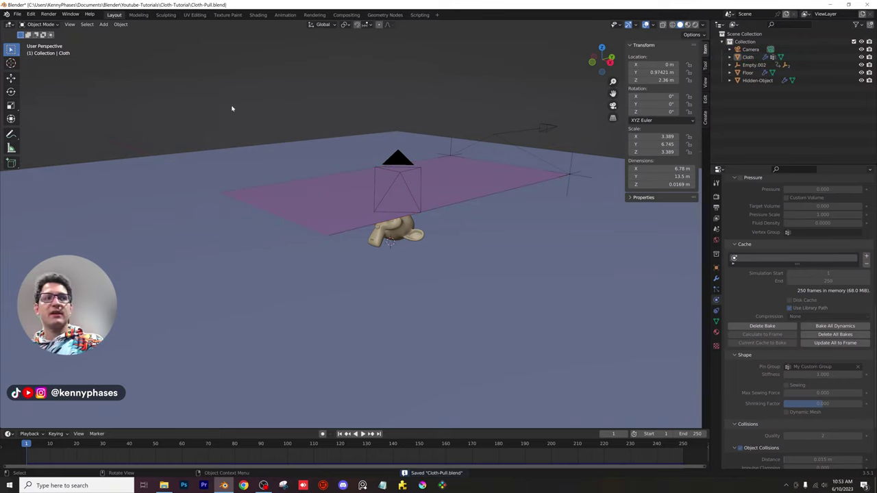
# Play the baked animation to frame 103 and examine how the cloth slides off the monkey head, including its trailing edge
pyautogui.press('space')
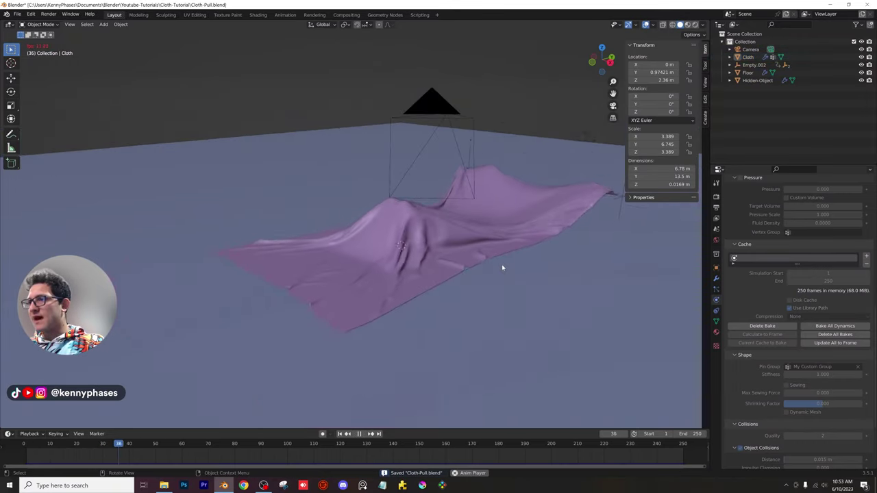
pyautogui.press('space')
pyautogui.moveTo(503, 265); pyautogui.dragTo(408, 182, button='middle')
pyautogui.moveTo(345, 209); pyautogui.dragTo(352, 209, button='middle')
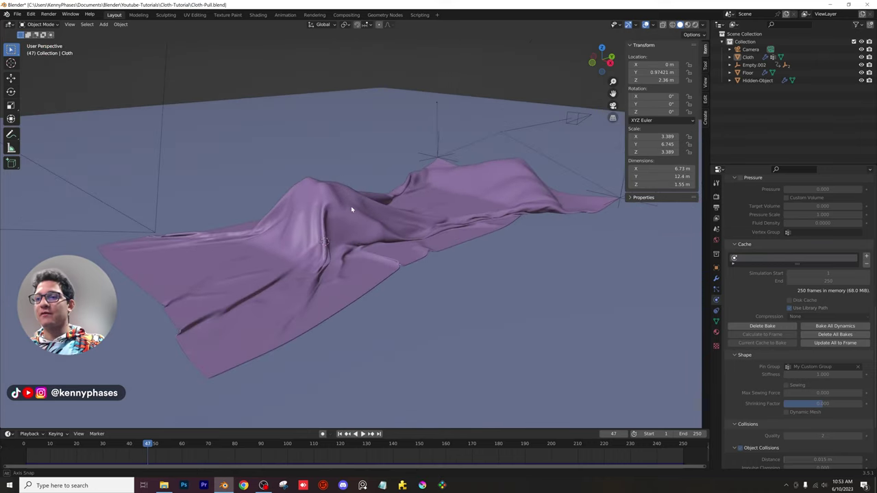
pyautogui.press('space')
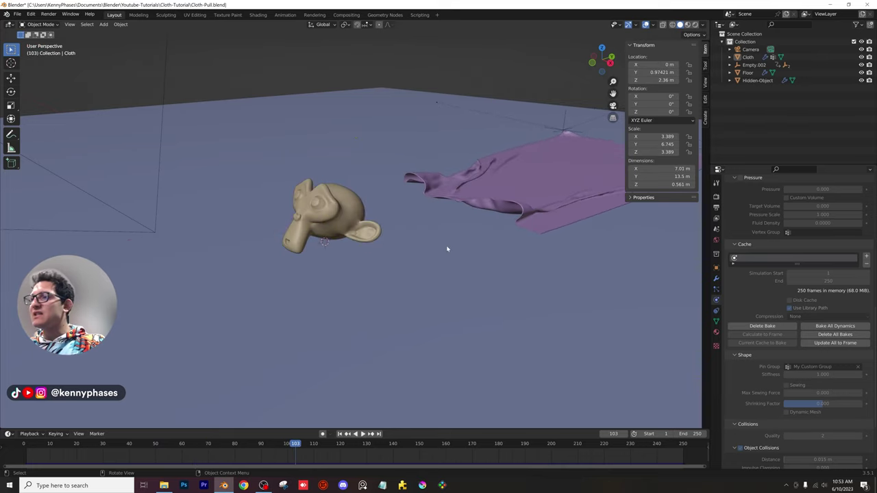
pyautogui.press('space')
pyautogui.moveTo(446, 248); pyautogui.dragTo(382, 245, button='middle')
pyautogui.scroll(3, 387, 239)
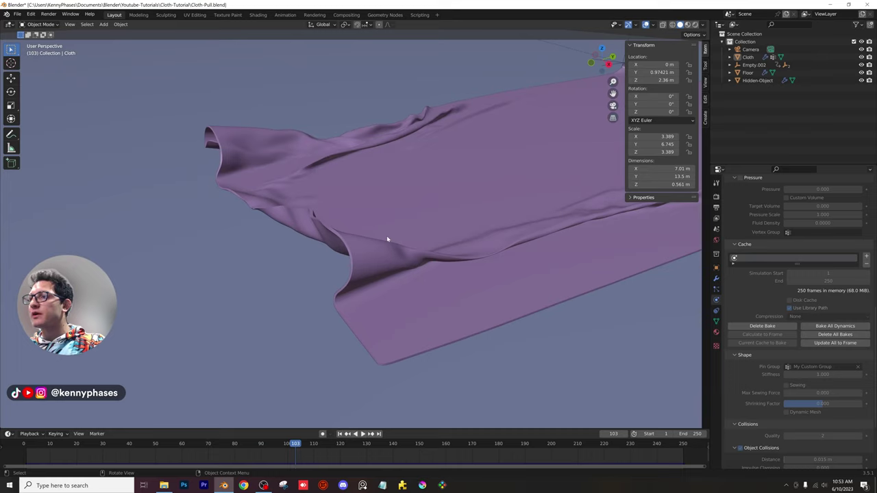
pyautogui.scroll(-2, 387, 239)
pyautogui.scroll(-3, 365, 270)
pyautogui.moveTo(364, 270); pyautogui.dragTo(396, 267, button='middle')
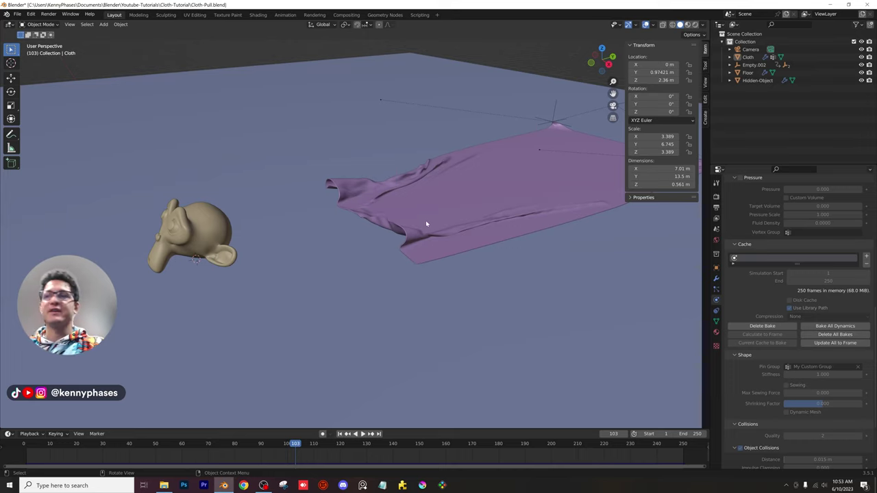
pyautogui.moveTo(427, 222)
pyautogui.mouseDown(button='middle')
pyautogui.moveTo(378, 246)
pyautogui.moveTo(433, 228)
pyautogui.mouseUp(button='middle')
# Go to frame 56, save the file and switch the viewport to rendered shading
pyautogui.moveTo(164, 447)
pyautogui.mouseDown()
pyautogui.moveTo(133, 446)
pyautogui.moveTo(219, 446)
pyautogui.moveTo(159, 446)
pyautogui.moveTo(172, 446)
pyautogui.mouseUp()
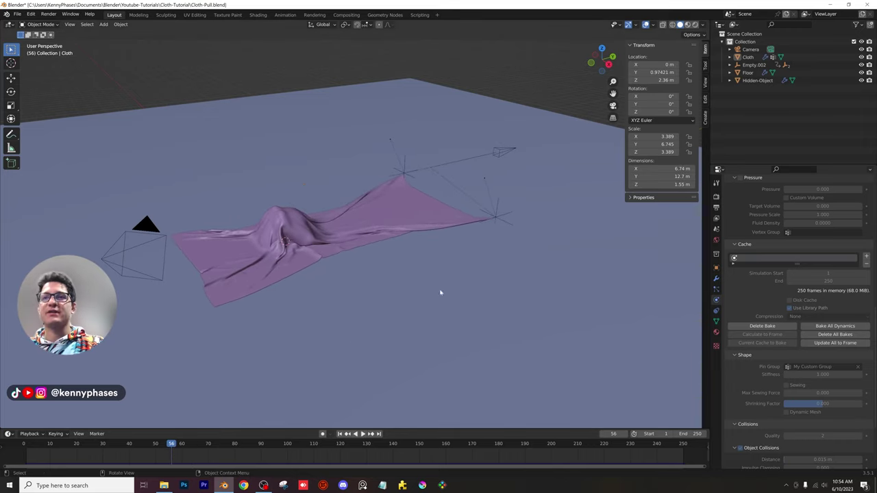
pyautogui.hotkey('ctrl', 's')
pyautogui.click(716, 196)
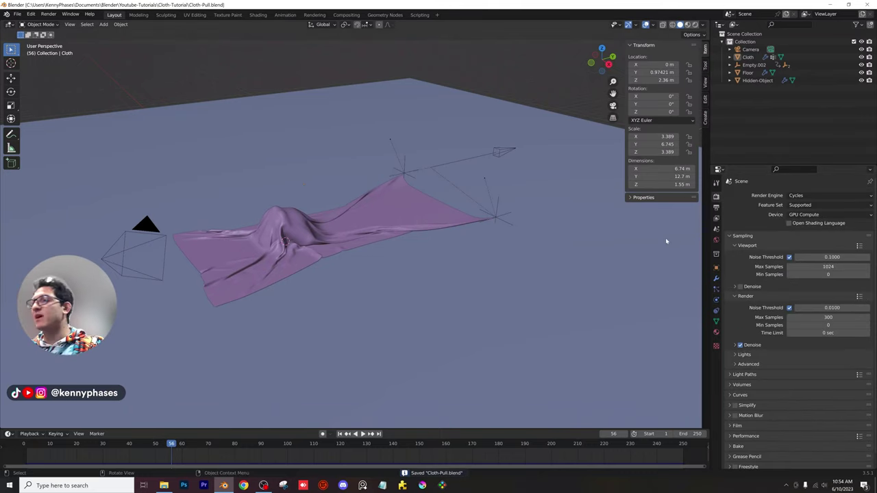
pyautogui.click(695, 24)
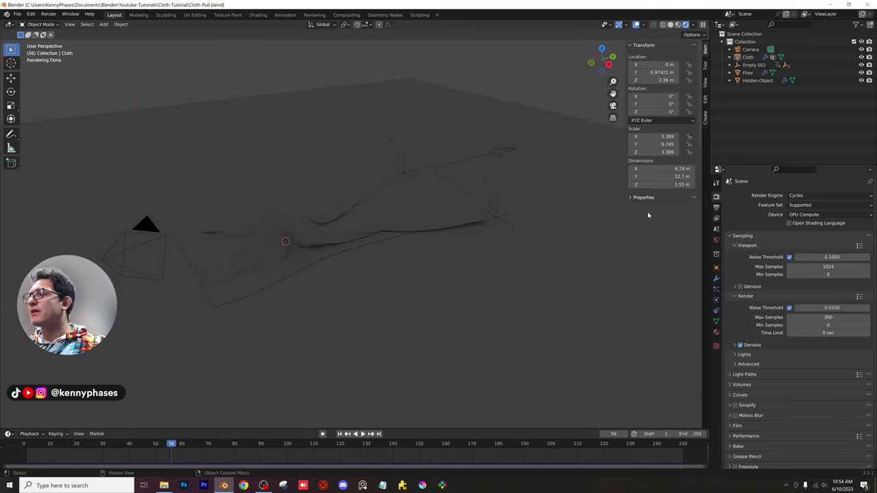
# Light the world with an Environment Texture as its color, using the image peppermint_powerplant_2_4k.hdr
pyautogui.click(717, 241)
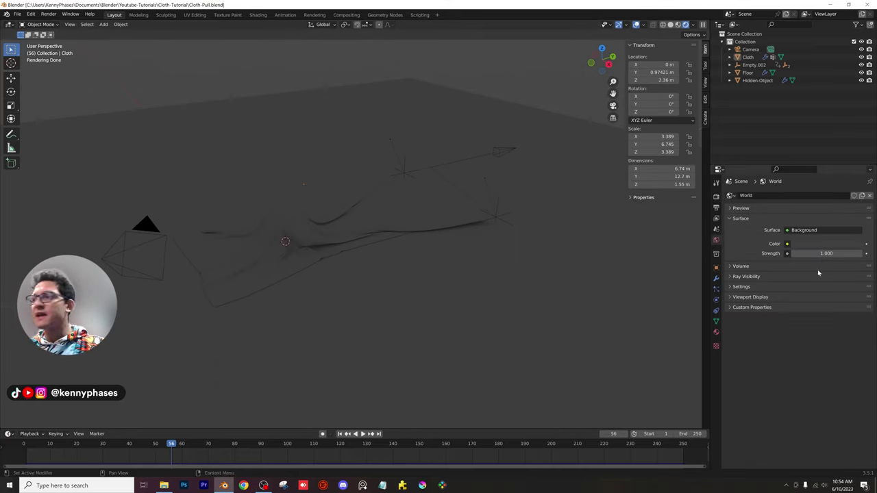
pyautogui.click(786, 243)
pyautogui.click(613, 279)
pyautogui.click(840, 254)
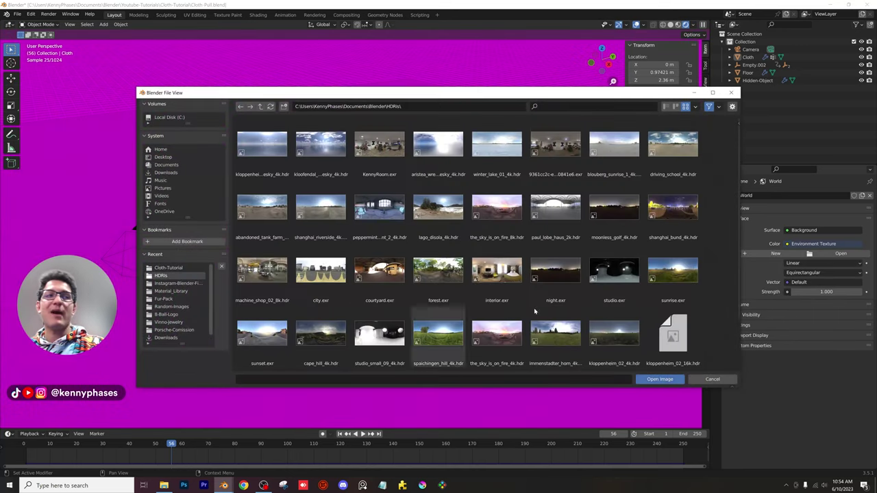
pyautogui.click(358, 205)
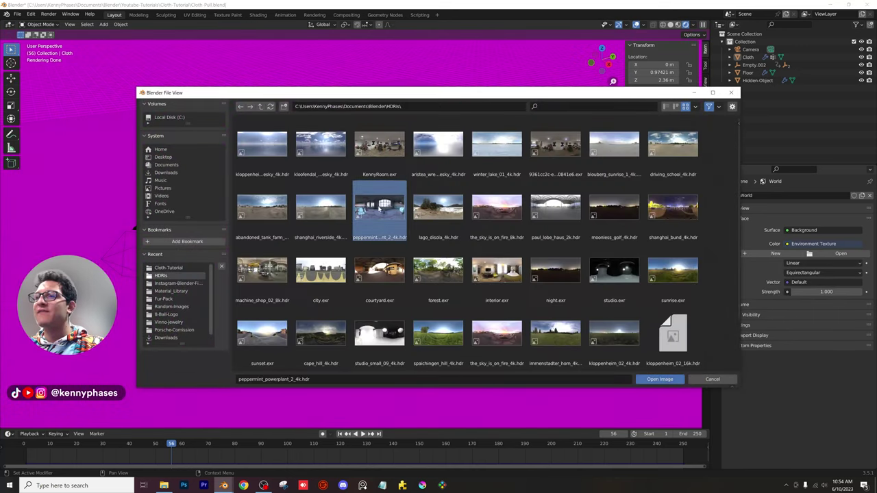
pyautogui.doubleClick(378, 209)
pyautogui.moveTo(377, 207); pyautogui.dragTo(373, 170, button='middle')
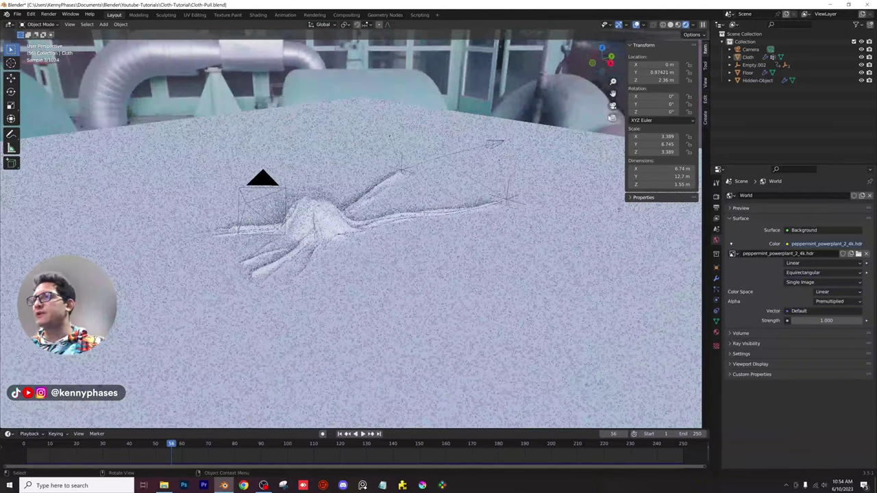
# Look through the camera and set the output resolution to 1920 x 1080 px
pyautogui.click(613, 104)
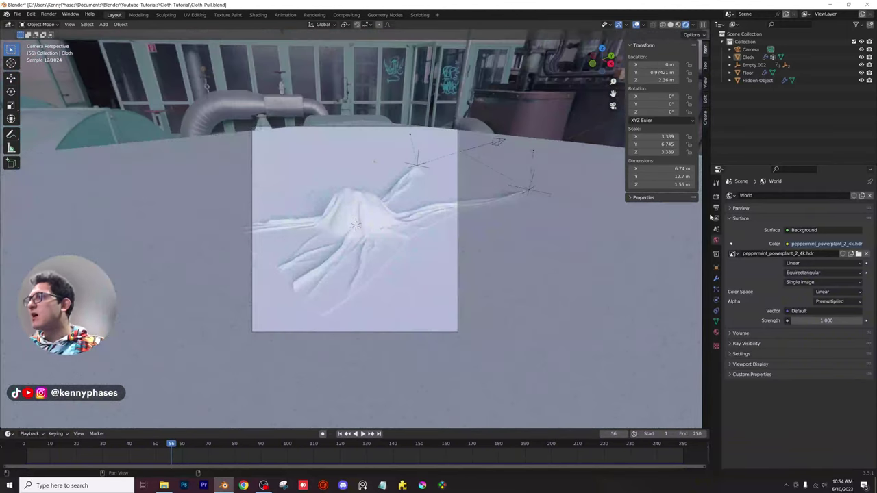
pyautogui.click(716, 207)
pyautogui.doubleClick(828, 206)
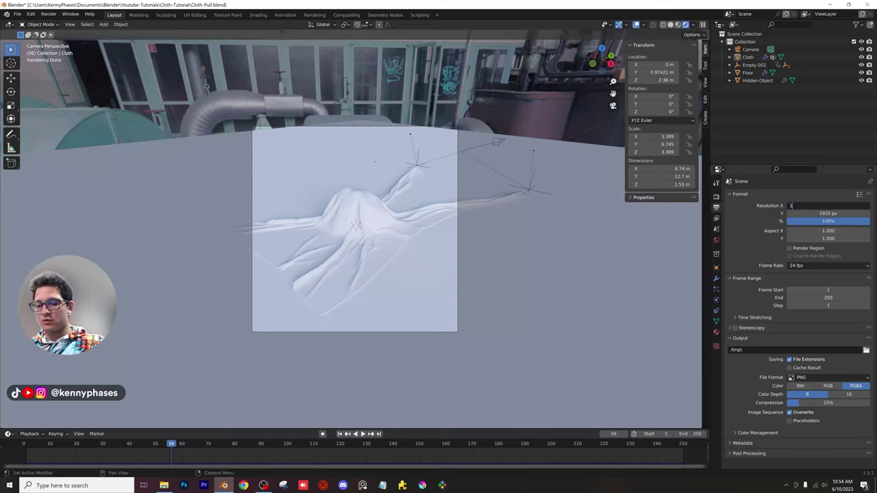
pyautogui.press('Tab')
pyautogui.write('10')
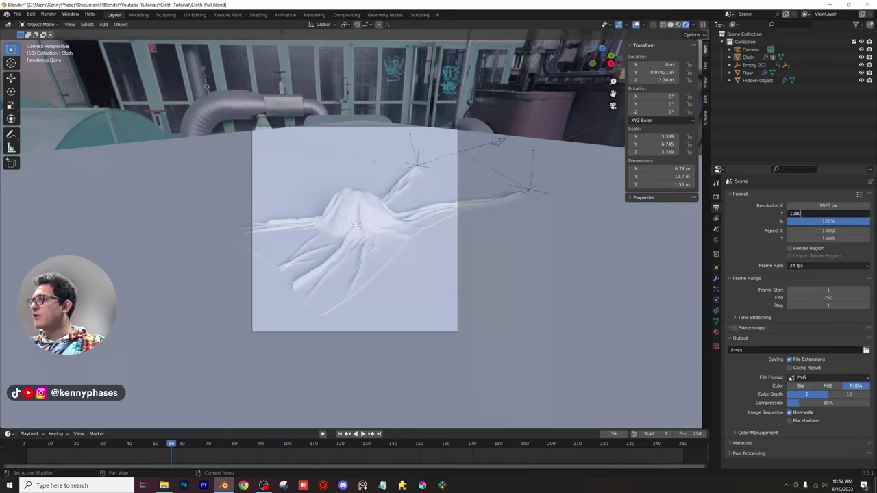
pyautogui.write('80')
pyautogui.press('Return')
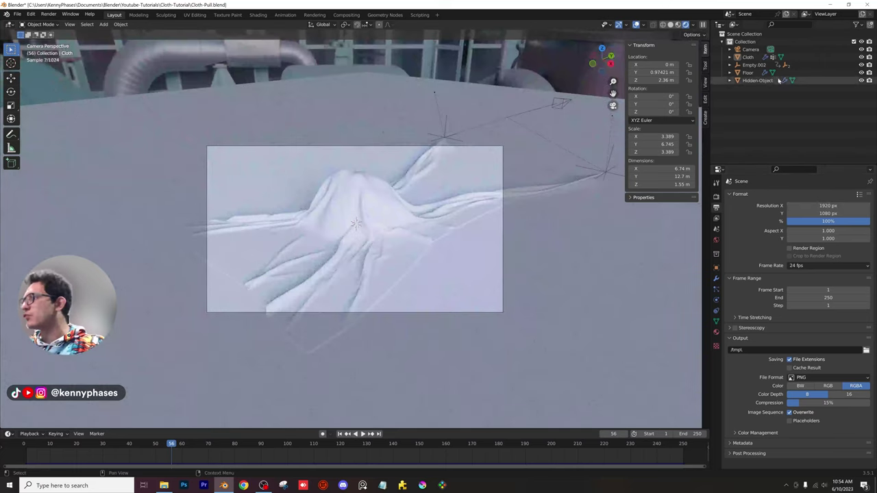
# Set the camera's location to X 15 m, Y -15 m and Z about 10.75 m
pyautogui.click(751, 49)
pyautogui.scroll(-2, 479, 186)
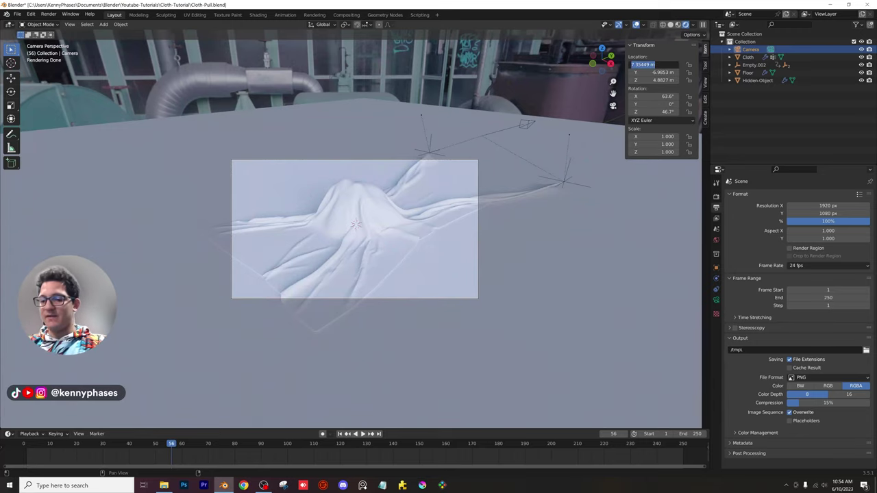
pyautogui.press('Return')
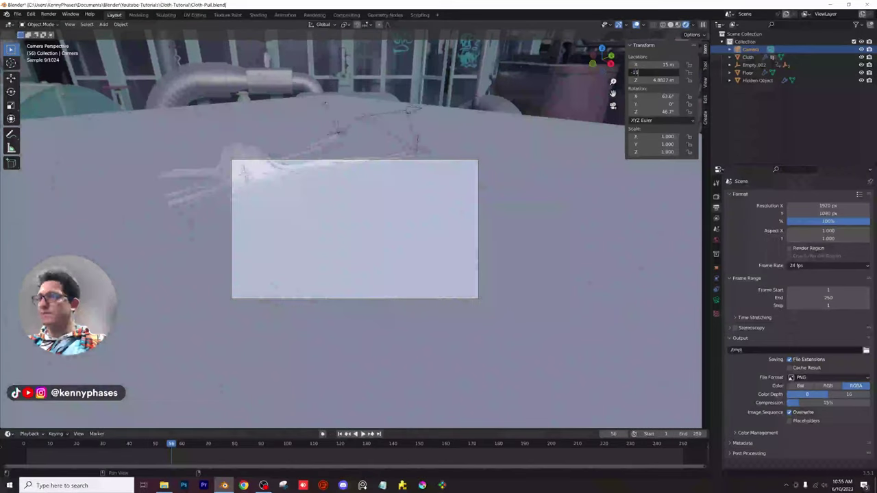
pyautogui.moveTo(654, 80); pyautogui.dragTo(695, 80)
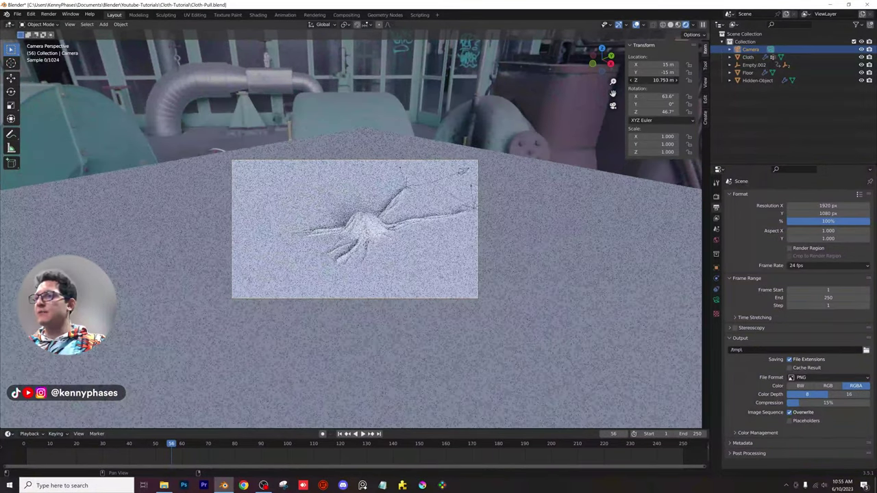
# Shift the camera about 1.1 m sideways in its view to reframe the cloth, and save the file
pyautogui.press('g')
pyautogui.click(480, 235)
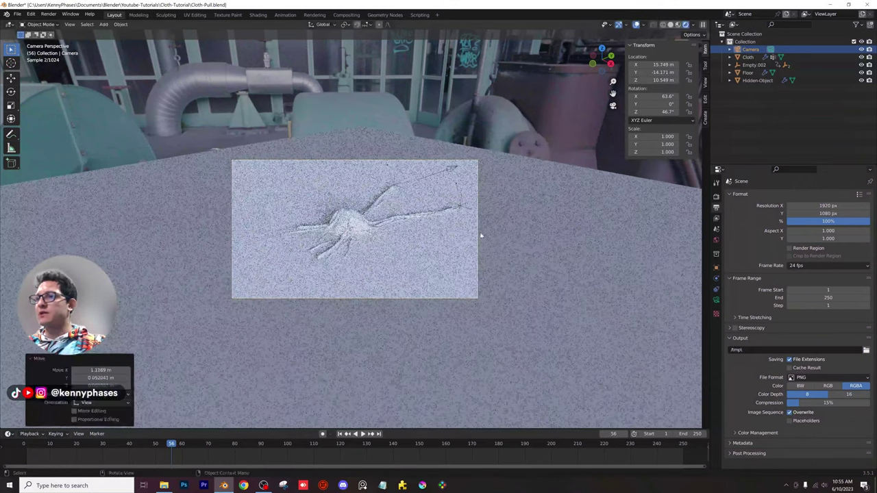
pyautogui.scroll(3, 480, 236)
pyautogui.hotkey('ctrl', 's')
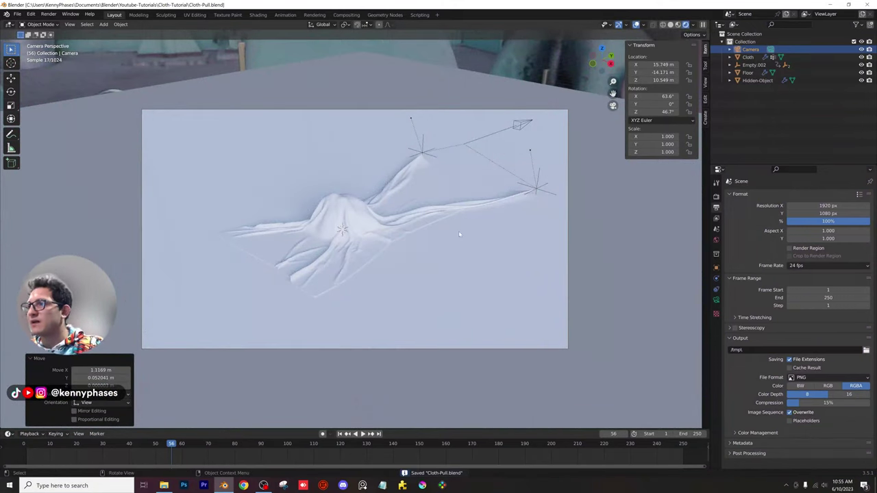
# Select every object in the scene and open the object context menu, then select only the floor
pyautogui.click(295, 259)
pyautogui.scroll(6, 448, 307)
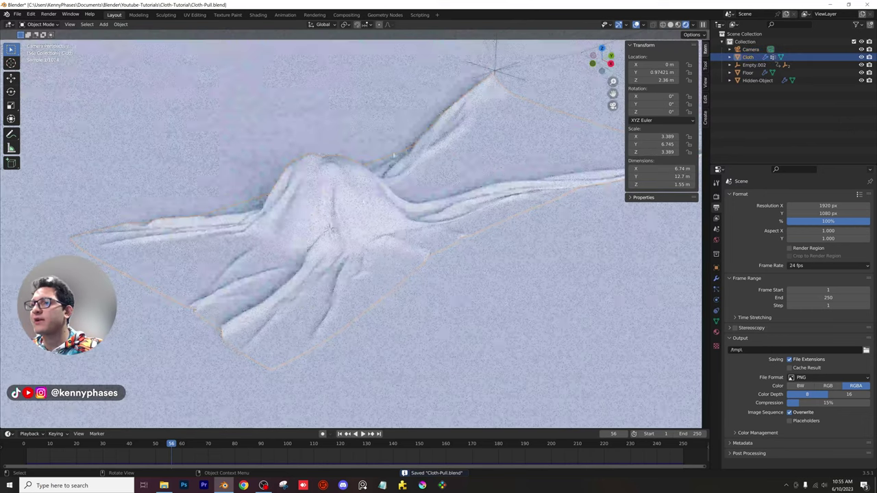
pyautogui.keyDown('shift'); pyautogui.moveTo(345, 205); pyautogui.dragTo(383, 205, button='middle'); pyautogui.keyUp('shift')
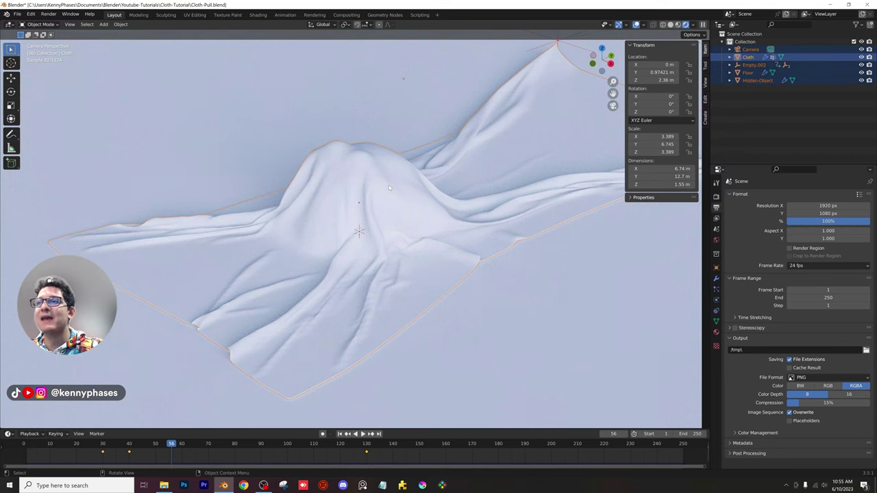
pyautogui.rightClick(390, 187)
pyautogui.click(367, 123)
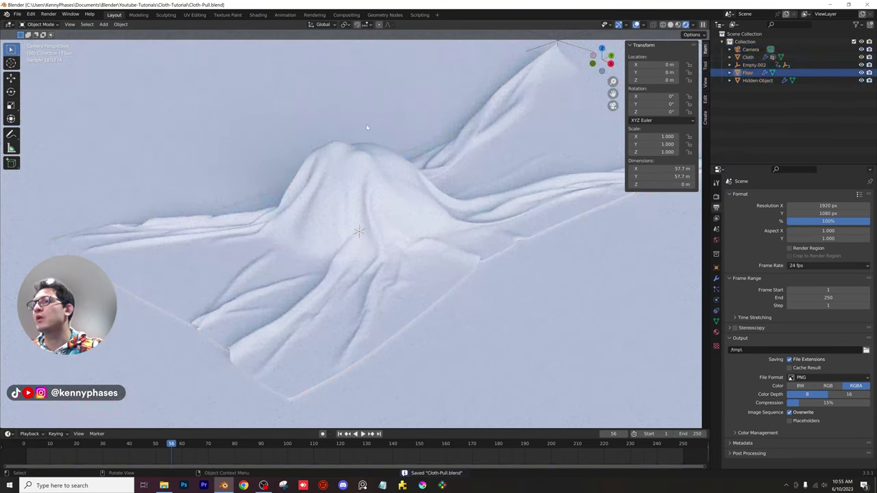
# Give the cloth a new material with Metallic 1.0 and Roughness 0.3, and save the file
pyautogui.click(385, 198)
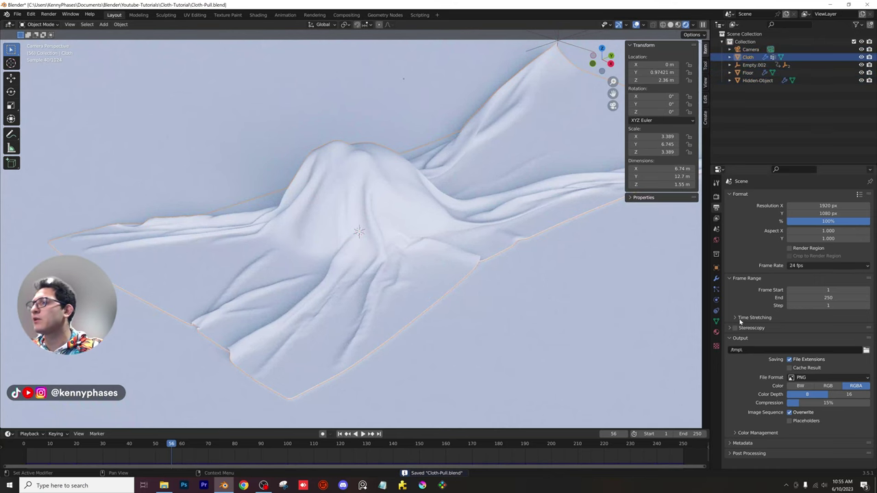
pyautogui.click(717, 333)
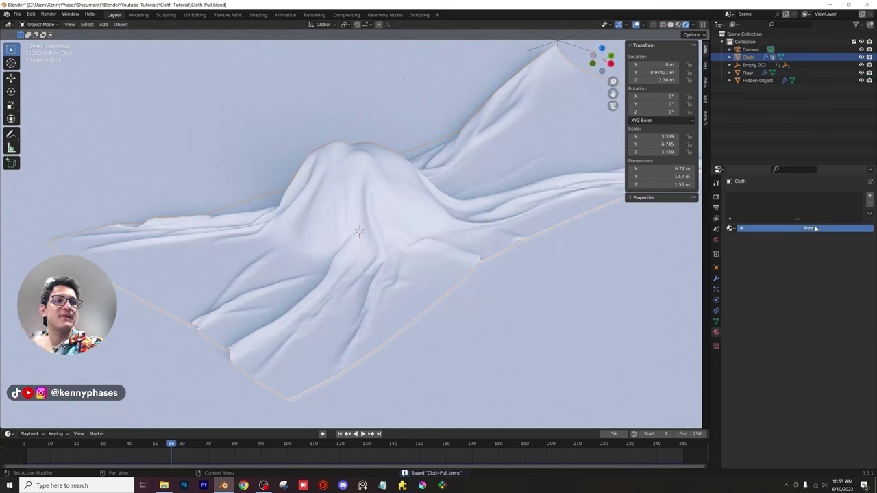
pyautogui.click(816, 228)
pyautogui.moveTo(795, 369); pyautogui.dragTo(866, 370)
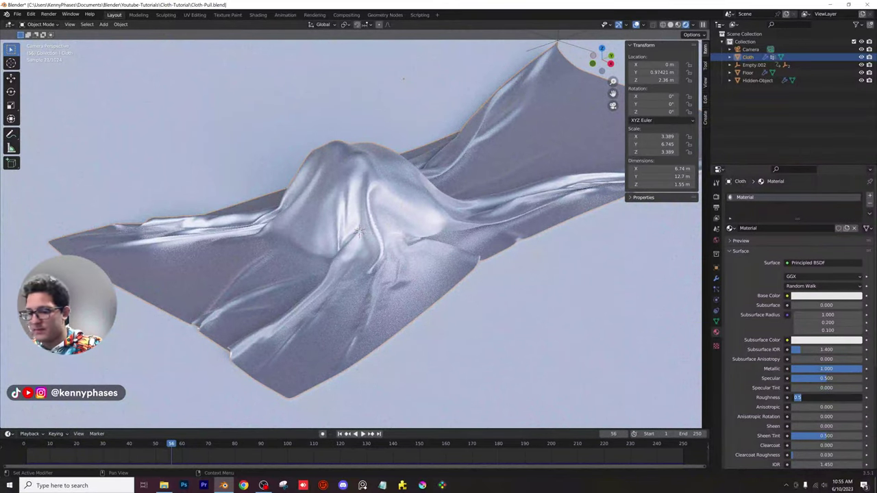
pyautogui.write('0.3')
pyautogui.press('Return')
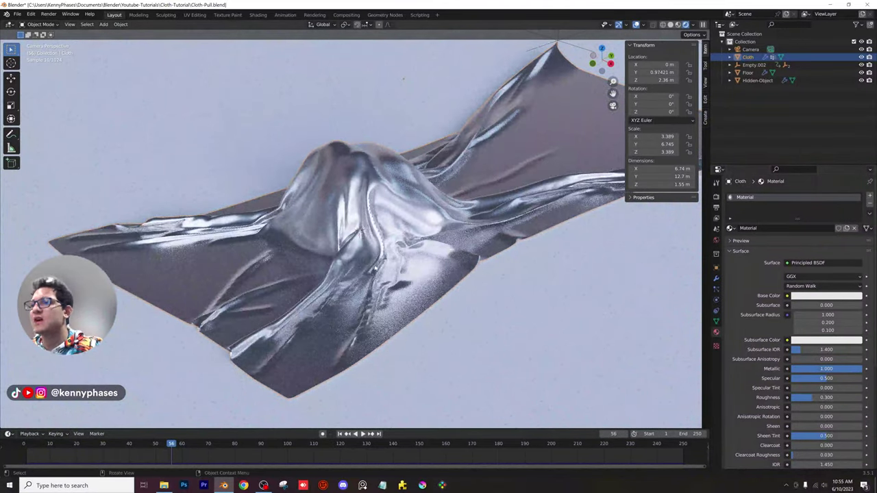
pyautogui.scroll(4, 351, 233)
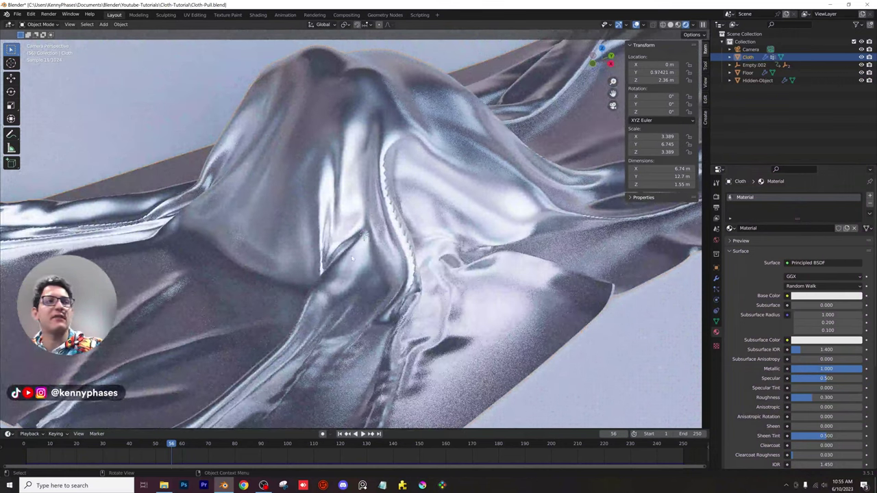
pyautogui.scroll(-2, 349, 257)
pyautogui.hotkey('ctrl', 's')
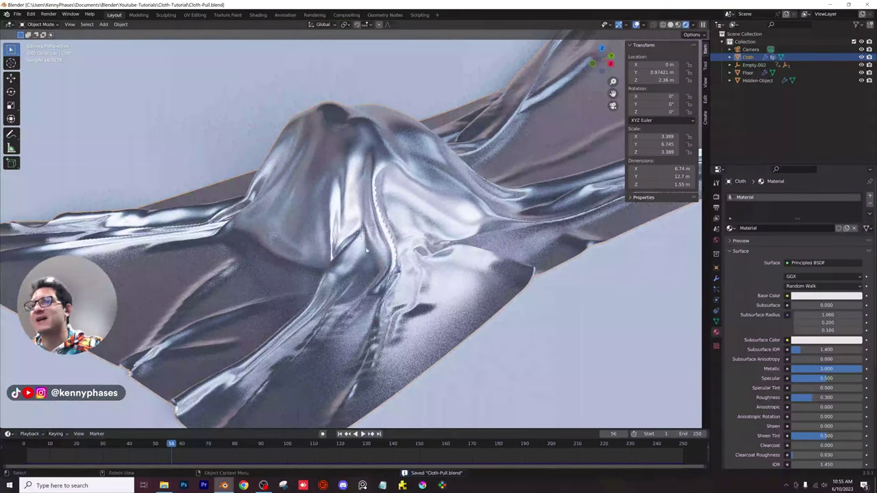
# Examine the cloth's Subdivision and Solidify modifier settings and the edges of its folds up close, and save the file
pyautogui.click(716, 278)
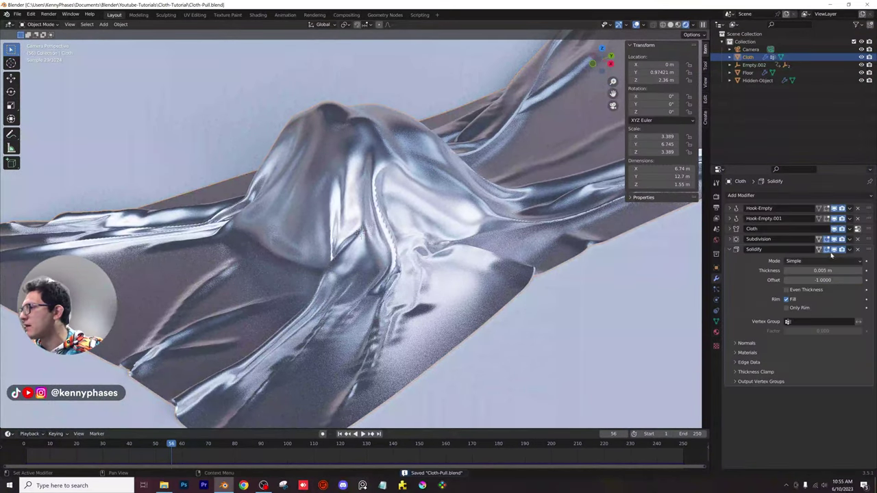
pyautogui.click(731, 239)
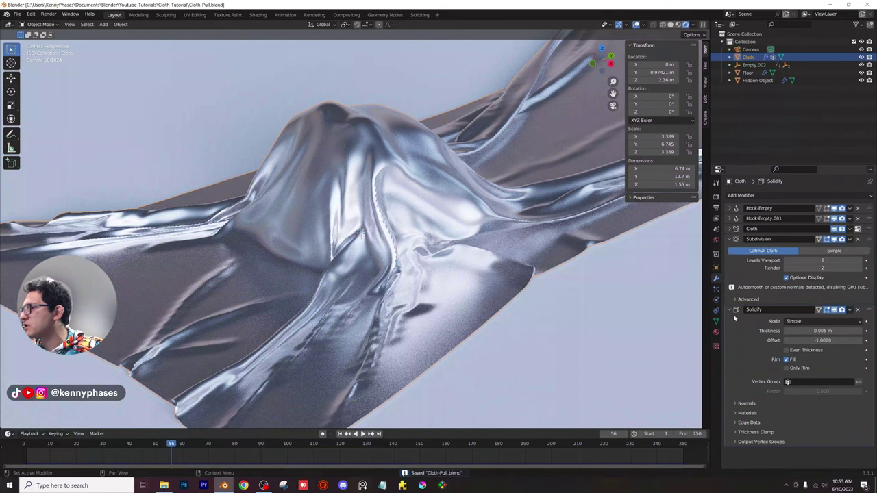
pyautogui.click(736, 309)
pyautogui.click(731, 239)
pyautogui.scroll(4, 351, 230)
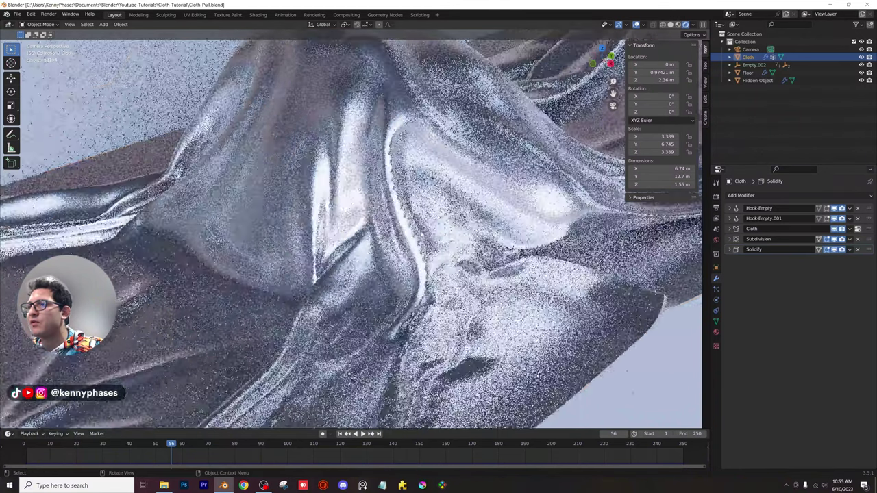
pyautogui.scroll(2, 370, 238)
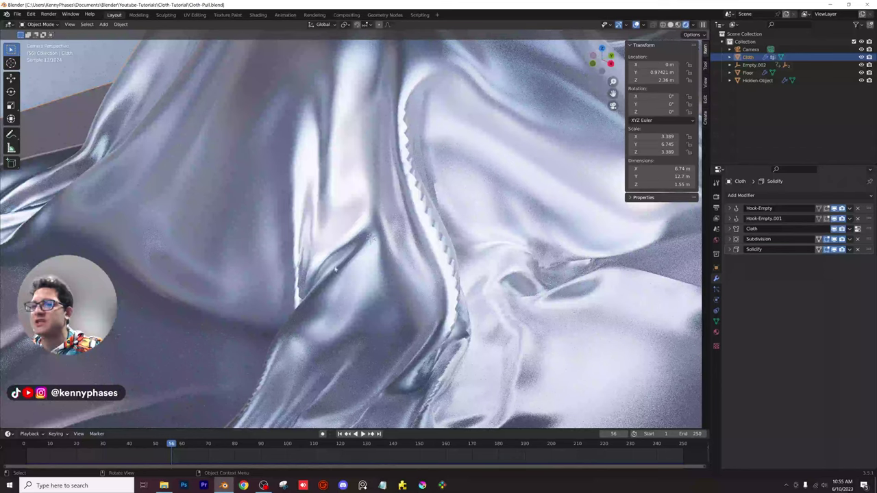
pyautogui.scroll(-3, 398, 305)
pyautogui.hotkey('ctrl', 's')
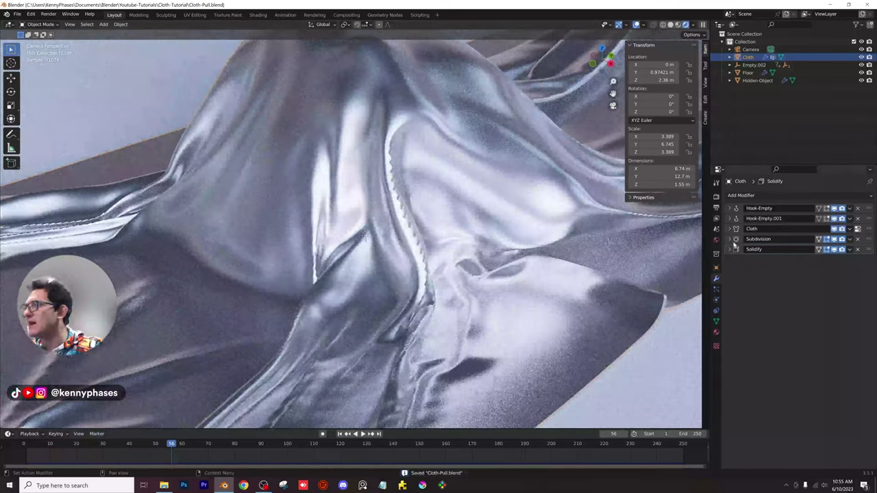
# Set the cloth's Subdivision modifier to 3 levels for both viewport and render, and save the file
pyautogui.click(730, 239)
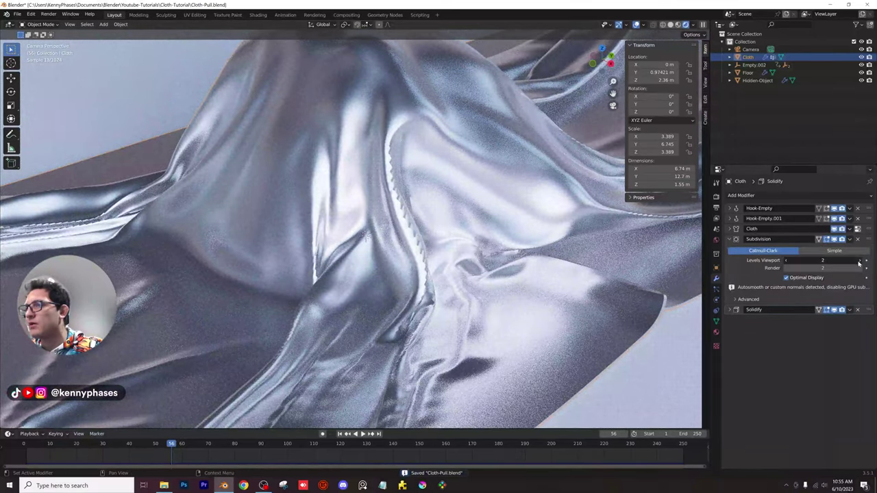
pyautogui.click(859, 262)
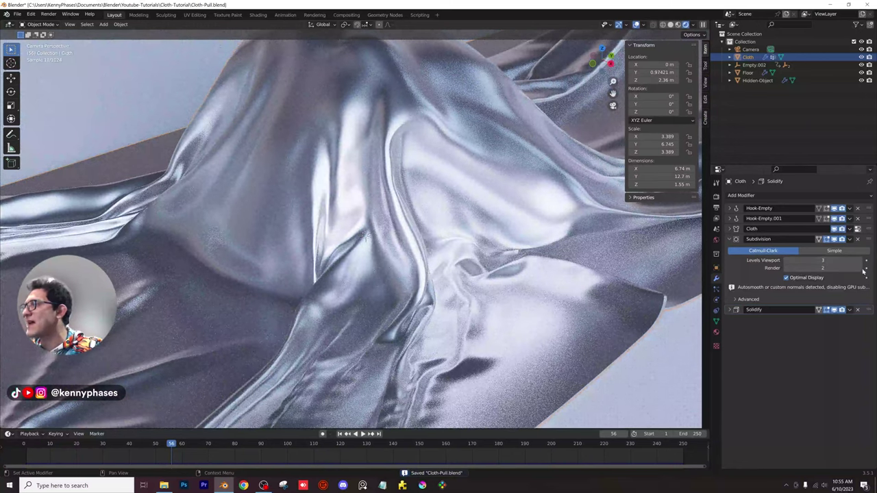
pyautogui.click(859, 268)
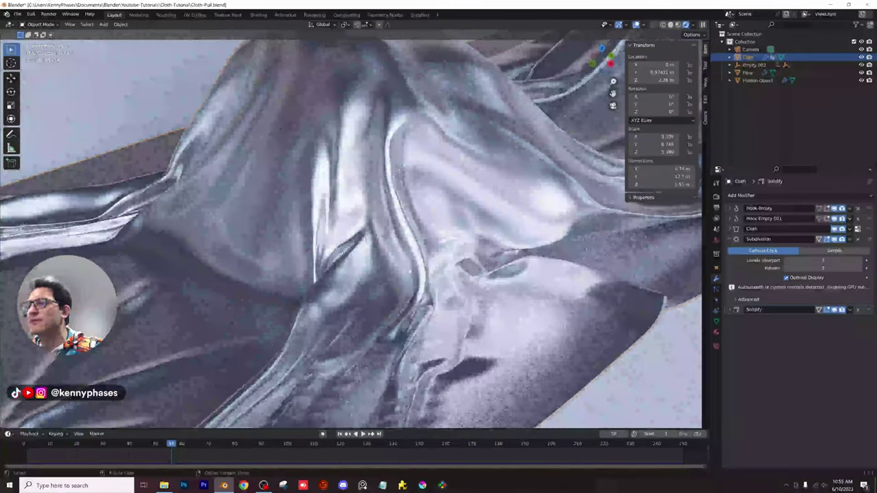
pyautogui.scroll(-5, 370, 259)
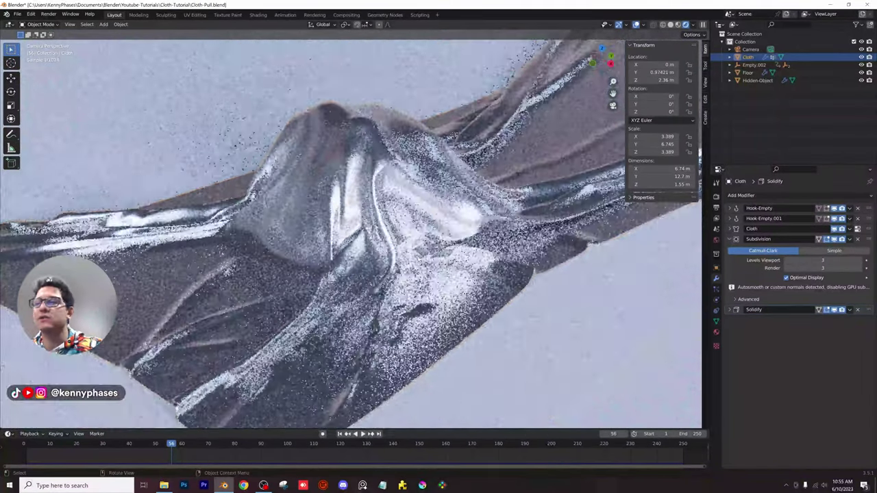
pyautogui.hotkey('ctrl', 's')
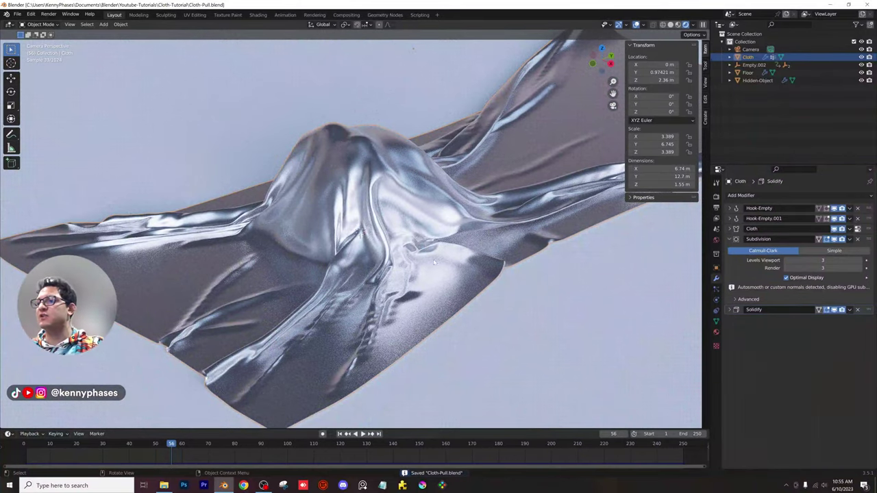
# Go to frame 94 and give the uncovered monkey head a new material with Metallic 1.0 and Roughness 0.04
pyautogui.click(251, 444)
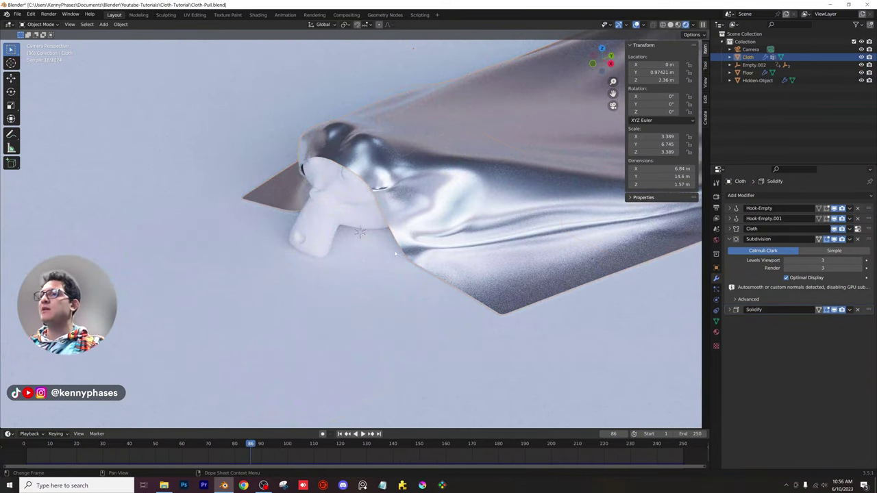
pyautogui.click(271, 444)
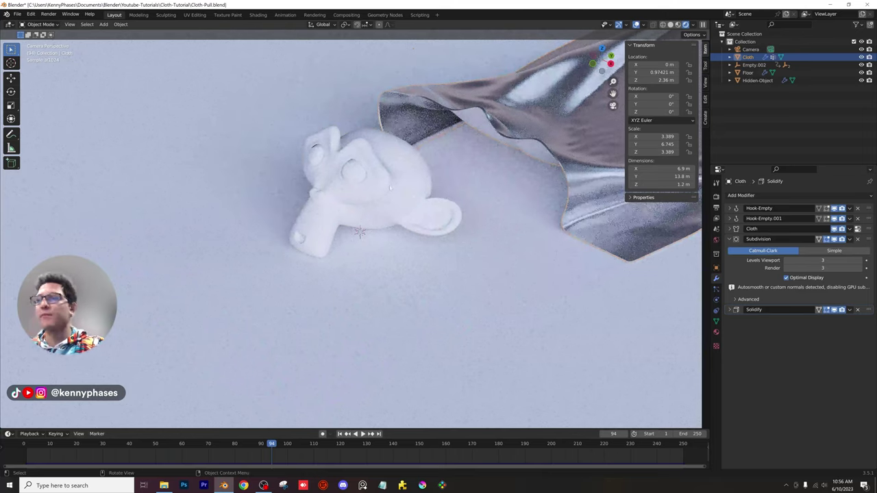
pyautogui.click(370, 185)
pyautogui.click(716, 332)
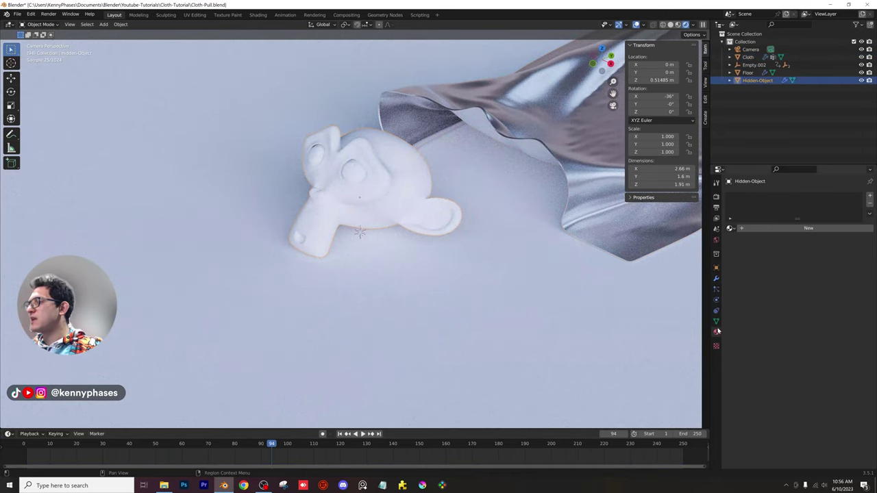
pyautogui.click(808, 228)
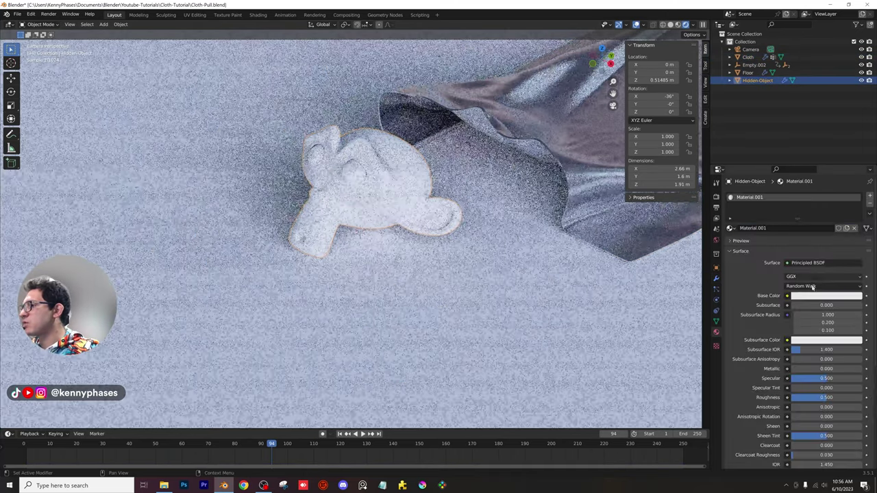
pyautogui.moveTo(826, 398); pyautogui.dragTo(788, 398)
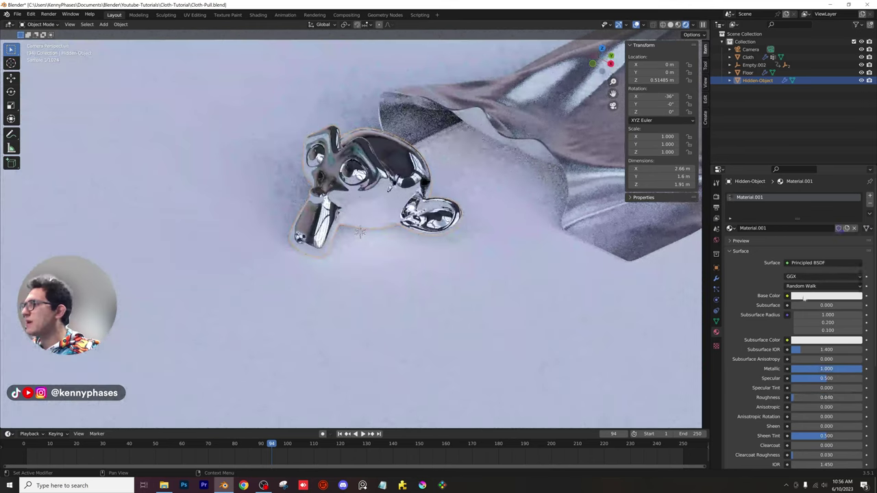
# Set the monkey head material's base colour to a golden orange and its Roughness to 0, and save the file
pyautogui.click(826, 296)
pyautogui.click(845, 205)
pyautogui.click(842, 201)
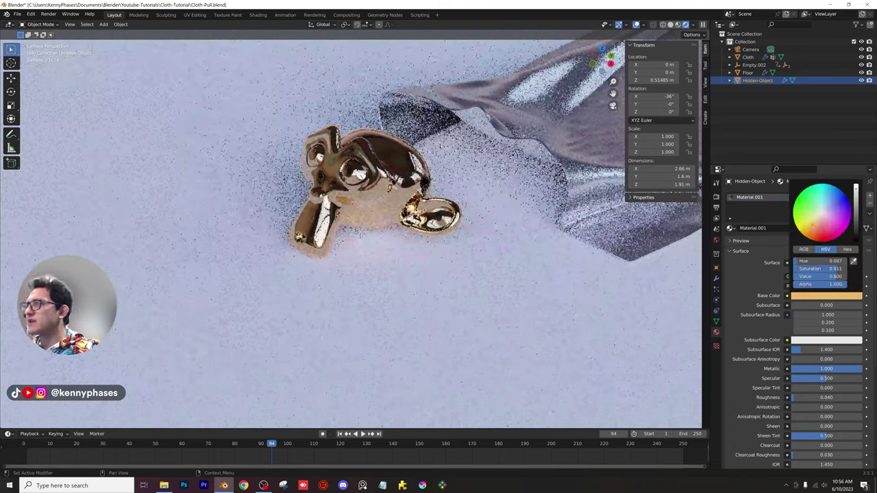
pyautogui.click(845, 203)
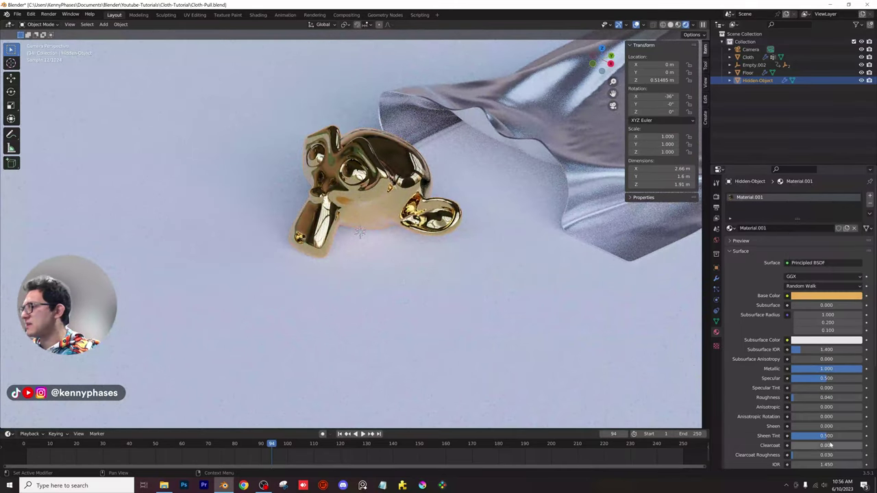
pyautogui.moveTo(822, 397); pyautogui.dragTo(815, 398)
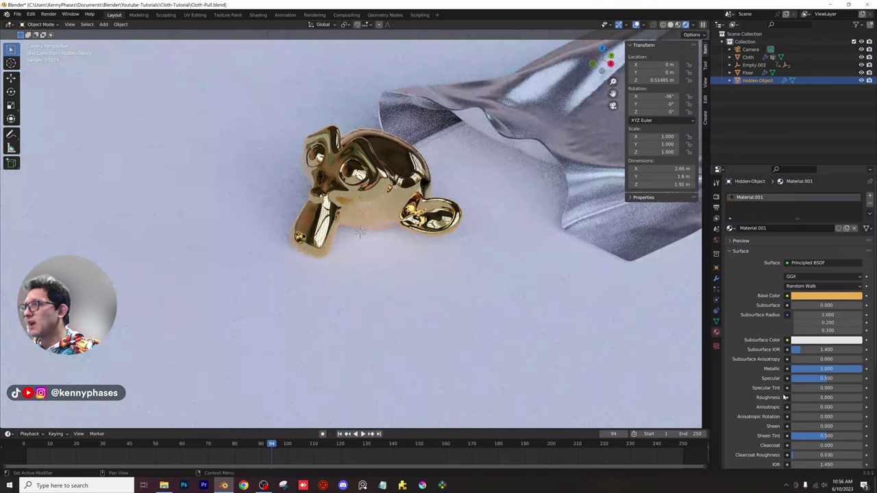
pyautogui.scroll(-5, 396, 292)
pyautogui.hotkey('ctrl', 's')
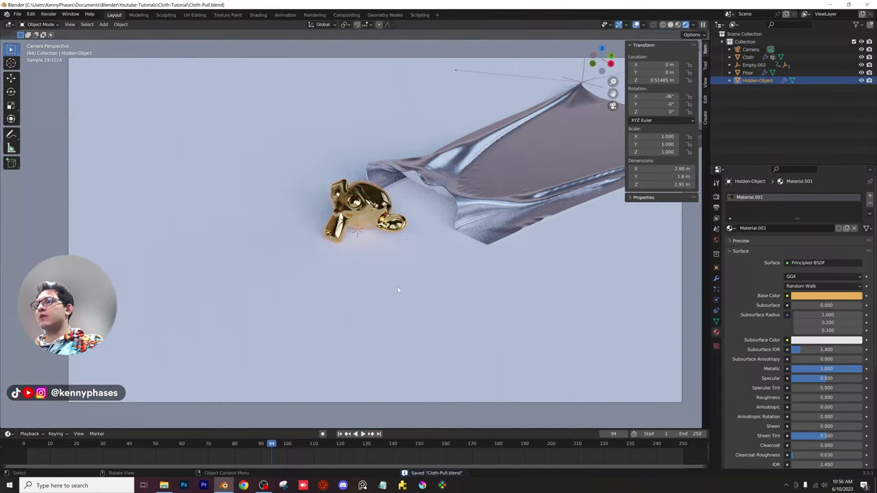
# Select the camera and set its focal length to 85 mm
pyautogui.click(750, 49)
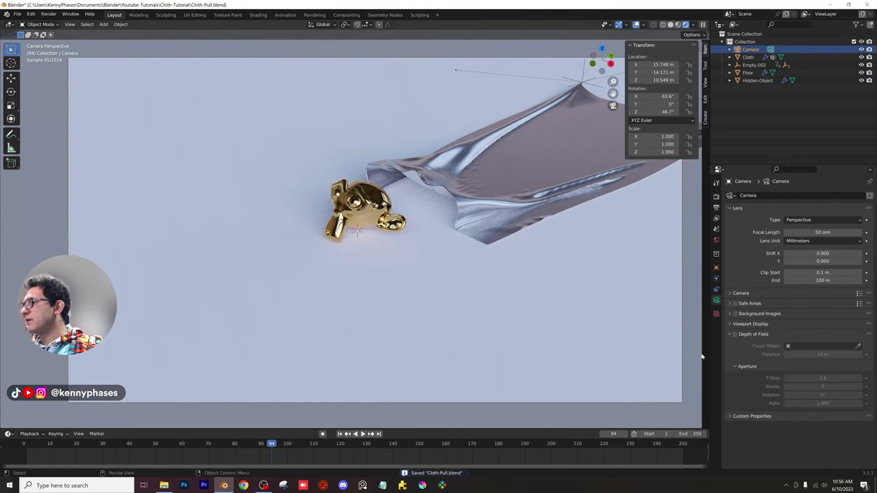
pyautogui.click(811, 232)
pyautogui.write('85')
pyautogui.press('Return')
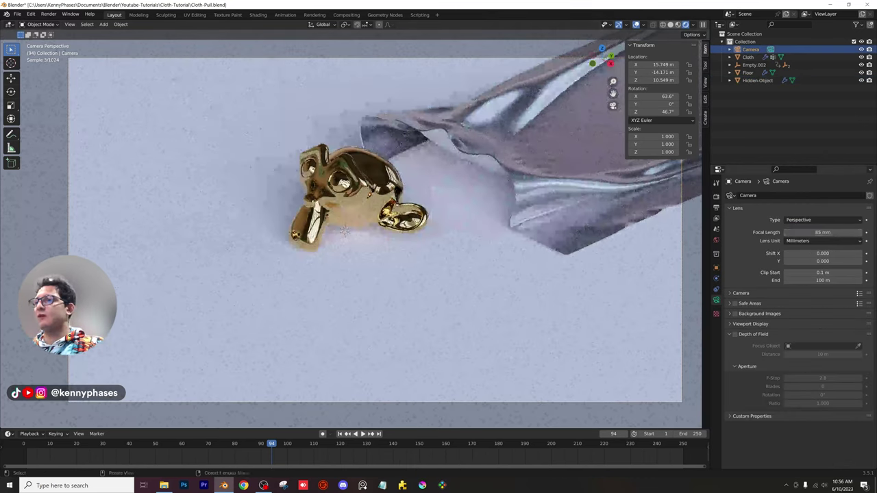
# Reframe the monkey head from lower down, with the camera at about Z 5.57 m and X rotation about 75.7°
pyautogui.moveTo(574, 105); pyautogui.dragTo(576, 91, button='middle')
pyautogui.moveTo(661, 81); pyautogui.dragTo(631, 81)
pyautogui.press('g')
pyautogui.click(616, 76)
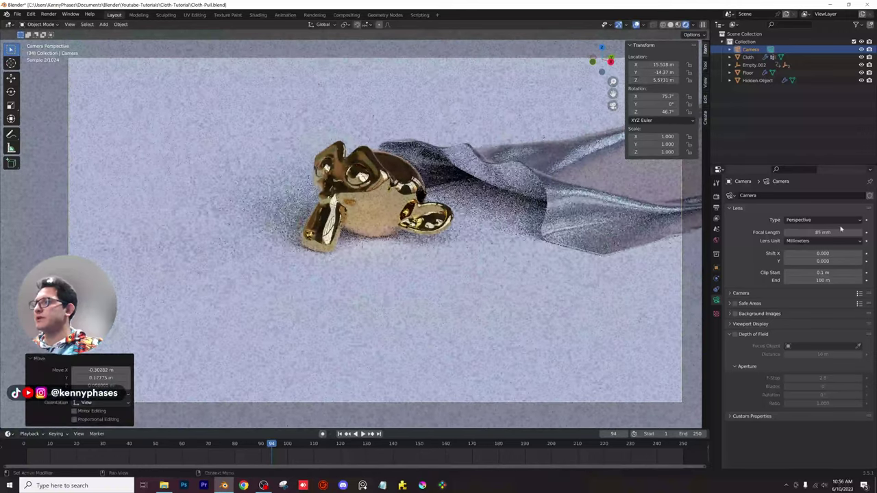
# Set the camera's focal length to 100 mm and shift it about 0.09 m sideways in its view
pyautogui.click(822, 233)
pyautogui.write('1')
pyautogui.write('00')
pyautogui.press('Return')
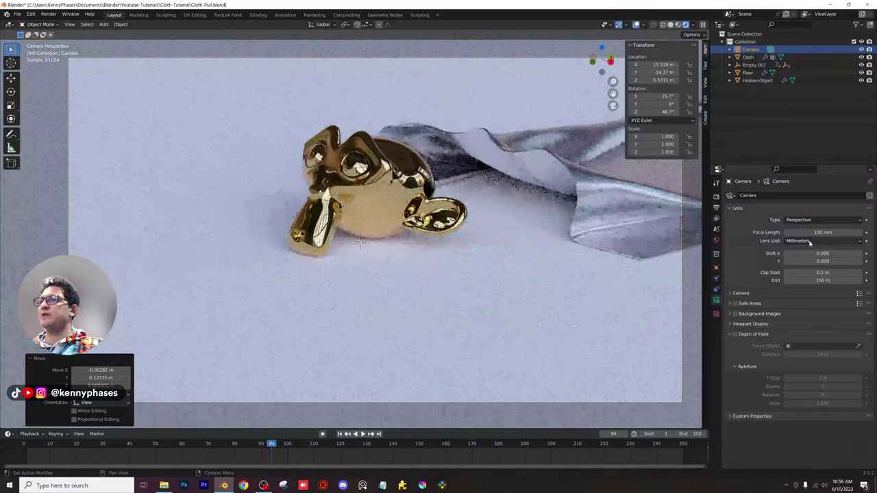
pyautogui.press('g')
pyautogui.click(644, 96)
# Set the camera's X rotation to 80° and lower it along the global Z axis to about 4.7 m
pyautogui.click(654, 96)
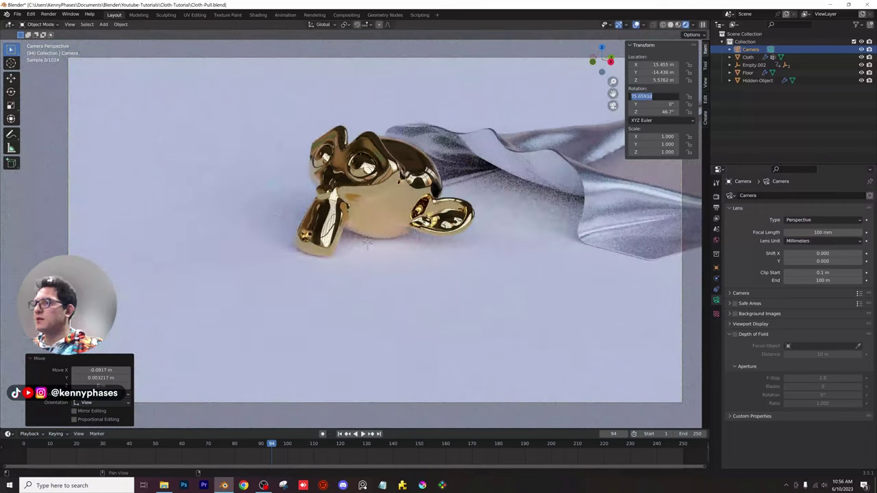
pyautogui.write('80')
pyautogui.press('Return')
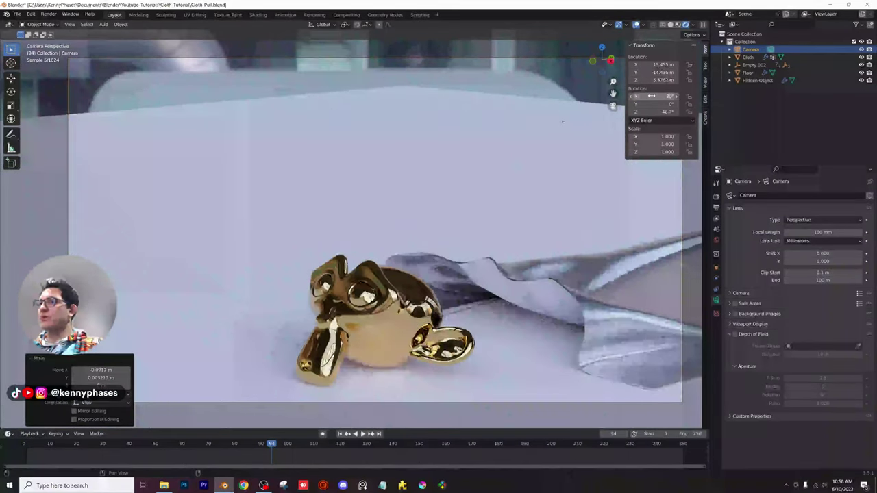
pyautogui.press('g')
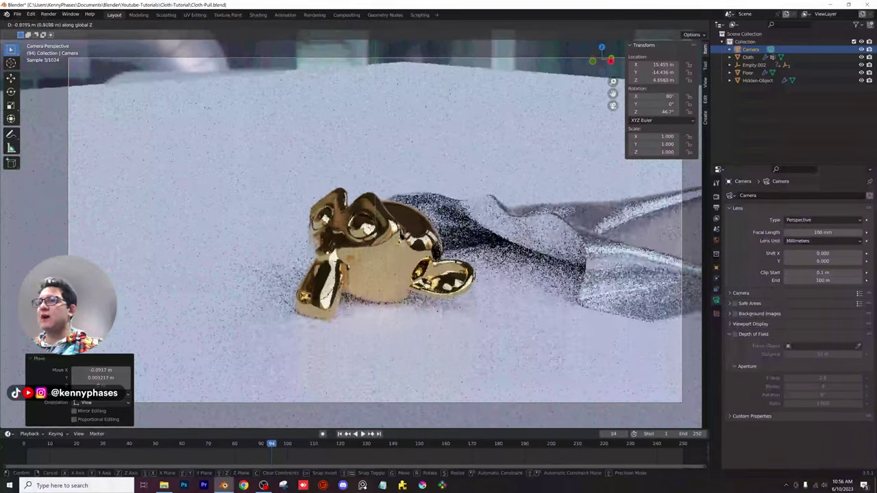
pyautogui.press('z')
pyautogui.click(381, 364)
# Scale the floor up to about 1.31 so it fills the camera frame, and save the file
pyautogui.click(367, 306)
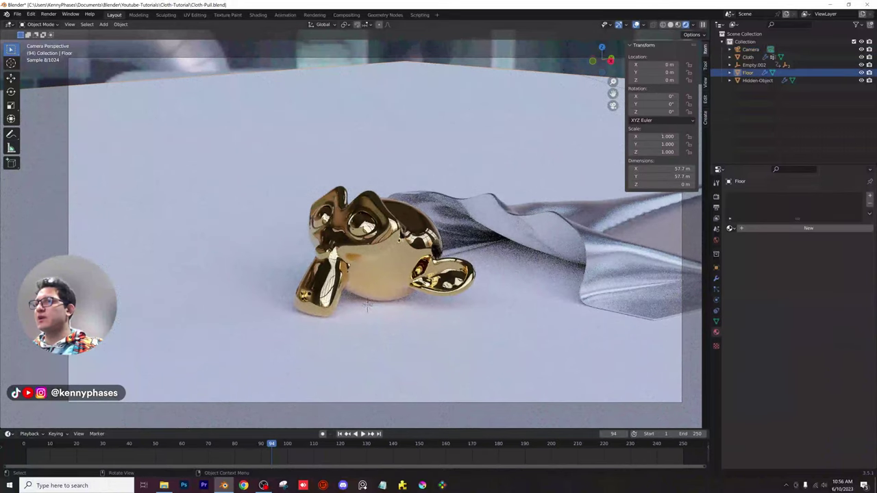
pyautogui.press('s')
pyautogui.moveTo(455, 144); pyautogui.dragTo(457, 143, button='middle')
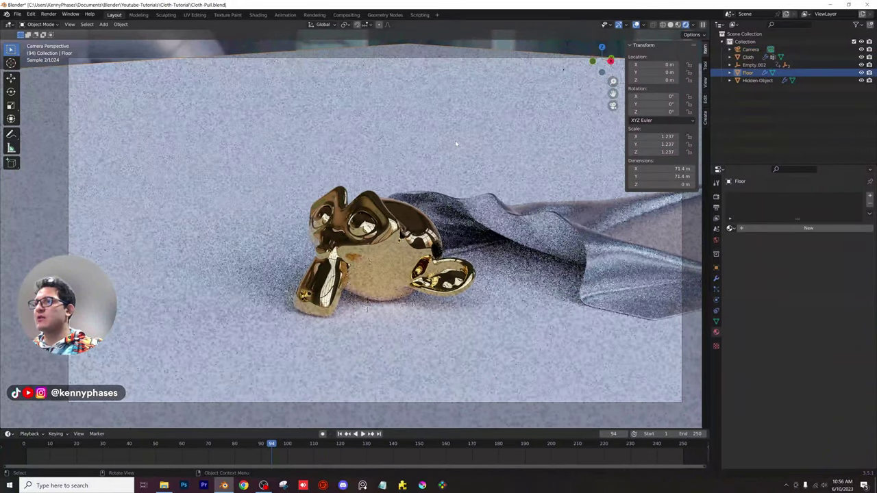
pyautogui.scroll(-1, 457, 143)
pyautogui.press('s')
pyautogui.click(465, 136)
pyautogui.hotkey('ctrl', 's')
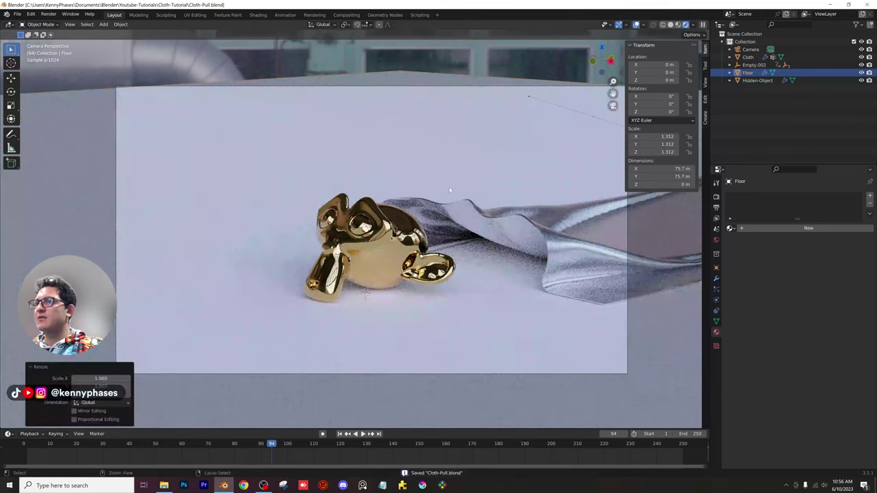
# Lower the camera about 0.18 m in its view, enable its depth of field, and save the file
pyautogui.click(574, 88)
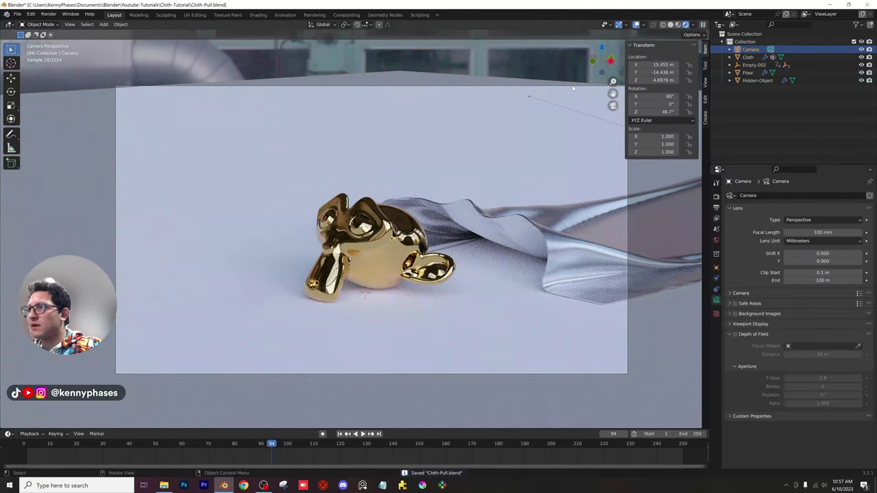
pyautogui.press('g')
pyautogui.click(564, 103)
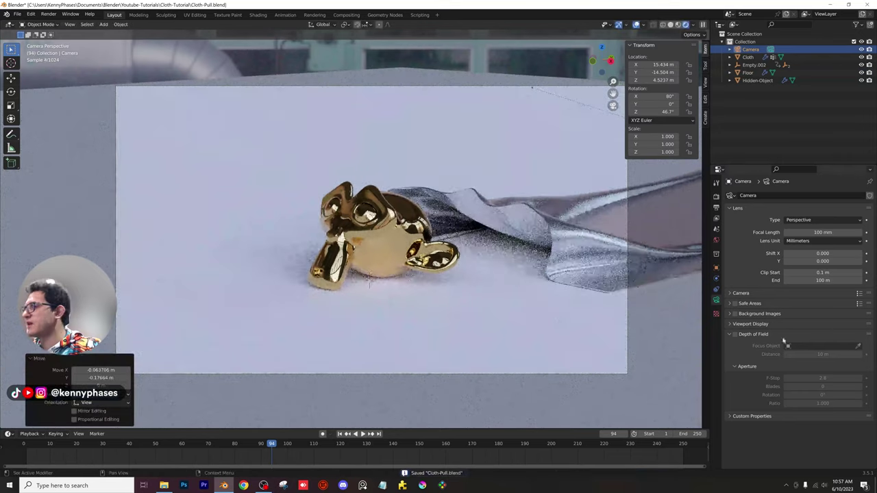
pyautogui.click(735, 334)
pyautogui.hotkey('ctrl', 's')
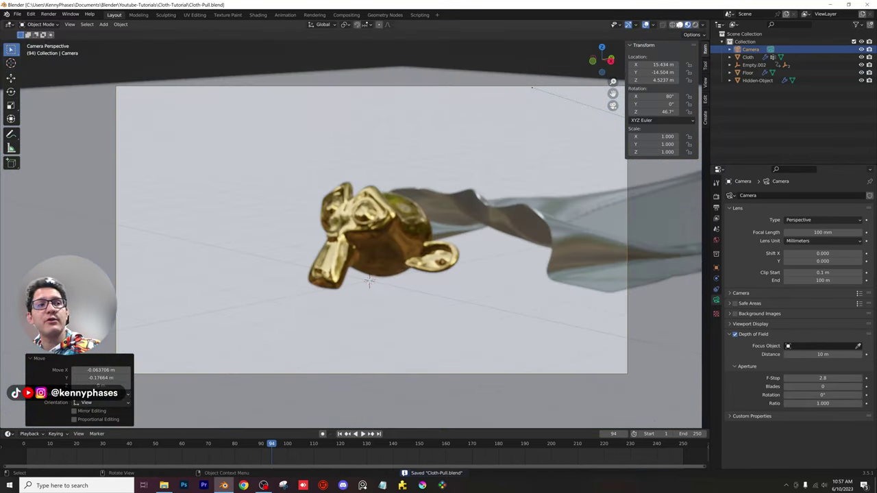
# Set the camera's depth of field to F-Stop 0.5 with a focus distance of about 21 m on the monkey's face
pyautogui.scroll(4, 381, 322)
pyautogui.scroll(-2, 383, 253)
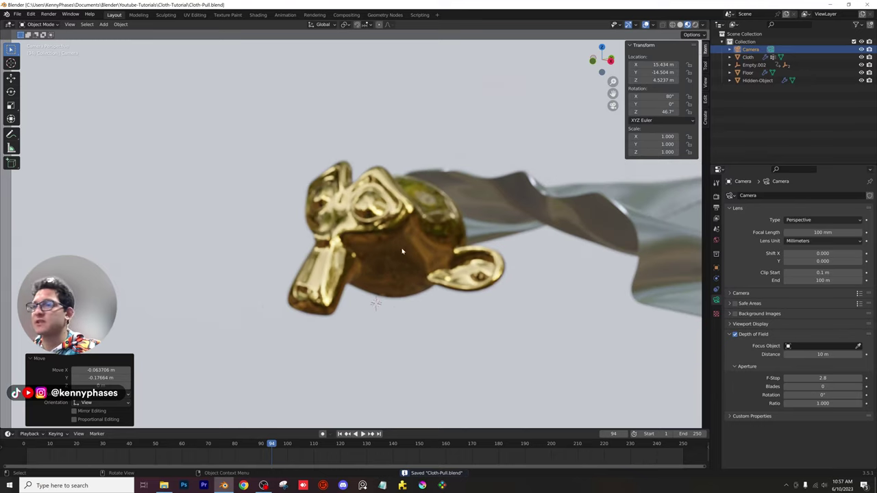
pyautogui.scroll(1, 479, 284)
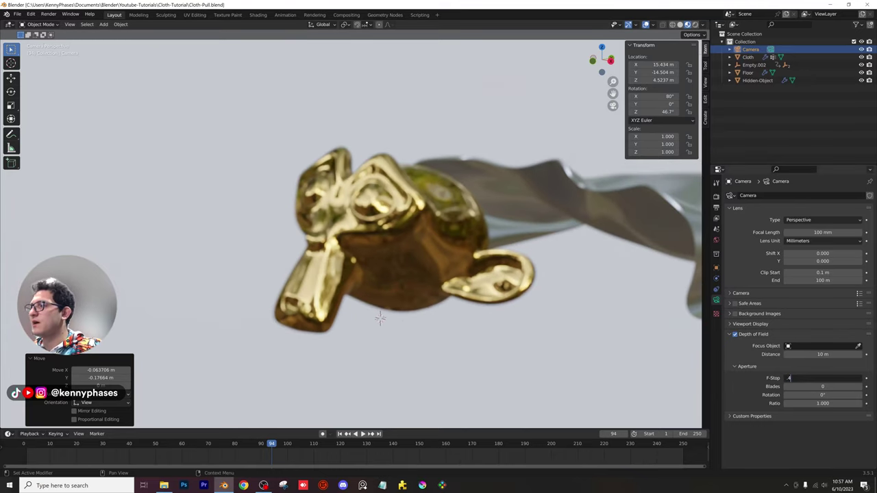
pyautogui.press('Return')
pyautogui.moveTo(817, 354); pyautogui.dragTo(865, 354)
pyautogui.scroll(6, 375, 250)
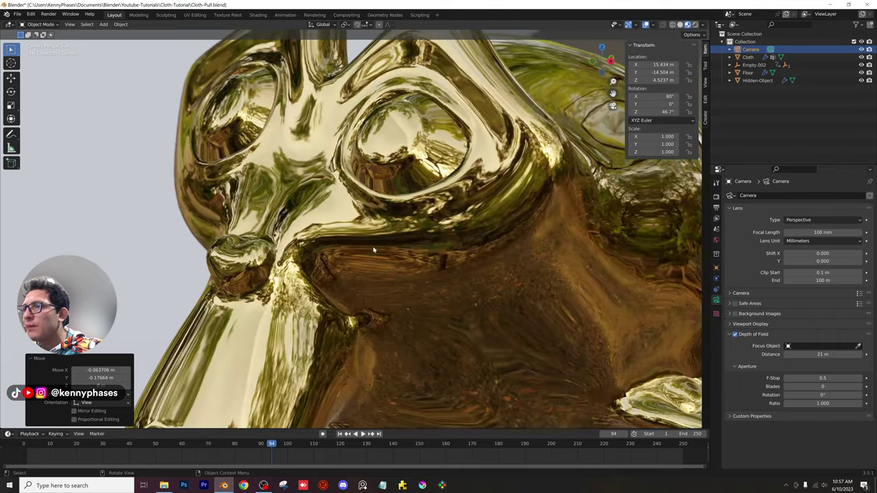
# Save the file and preview the camera shot with rendered shading
pyautogui.keyDown('shift'); pyautogui.moveTo(431, 267); pyautogui.dragTo(510, 272, button='middle'); pyautogui.keyUp('shift')
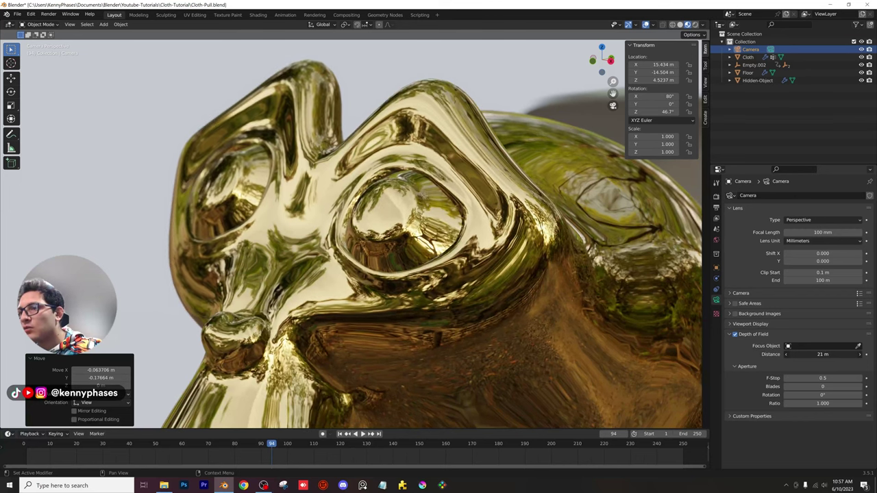
pyautogui.scroll(-8, 370, 274)
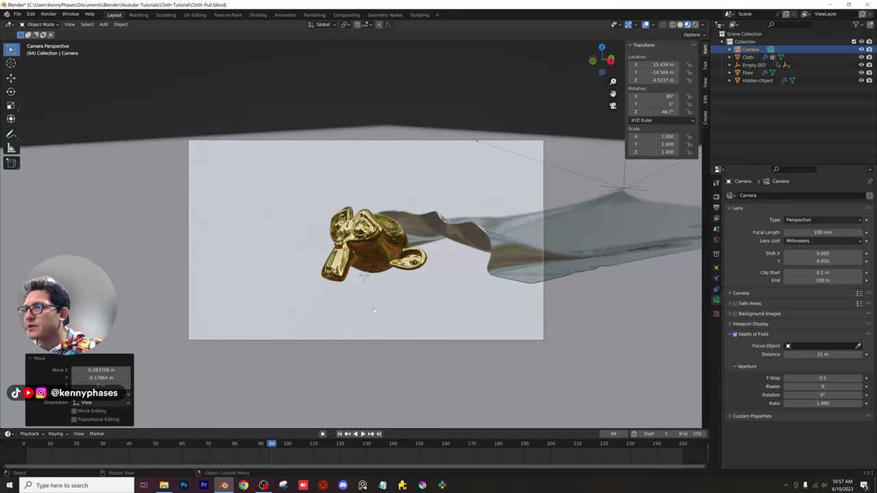
pyautogui.scroll(2, 448, 227)
pyautogui.hotkey('ctrl', 's')
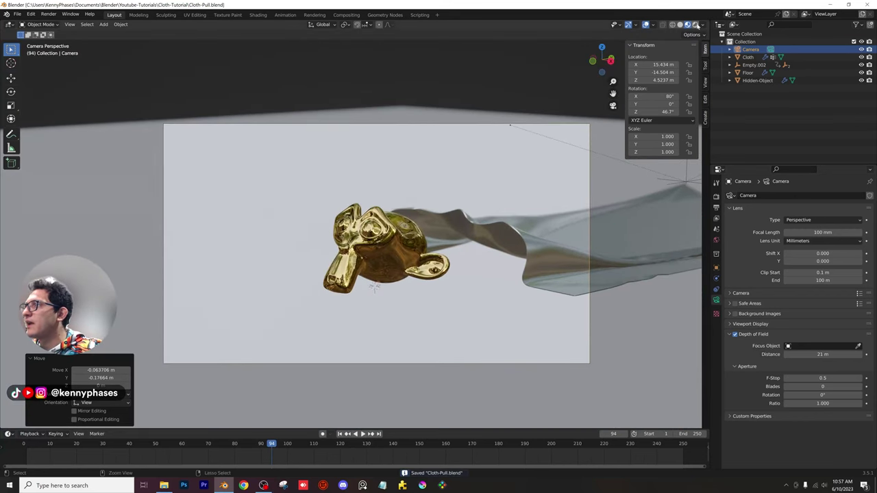
pyautogui.click(695, 24)
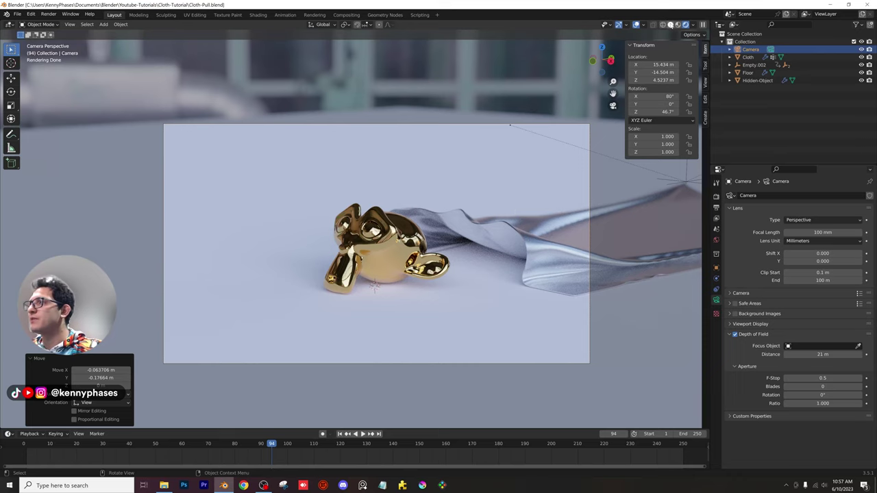
# Return to solid shading, add a cube mesh and raise it along global Z to about 3.8 m above the monkey head
pyautogui.press('z')
pyautogui.moveTo(382, 196); pyautogui.dragTo(303, 204, button='middle')
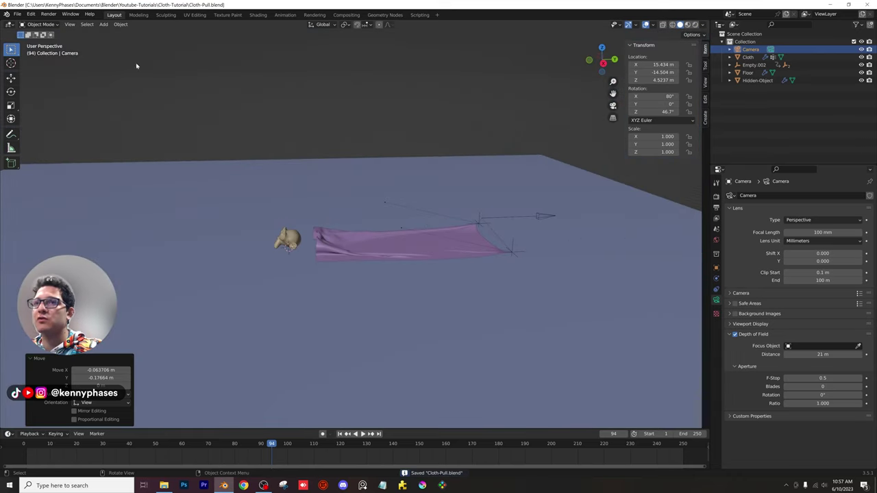
pyautogui.click(103, 24)
pyautogui.moveTo(113, 33)
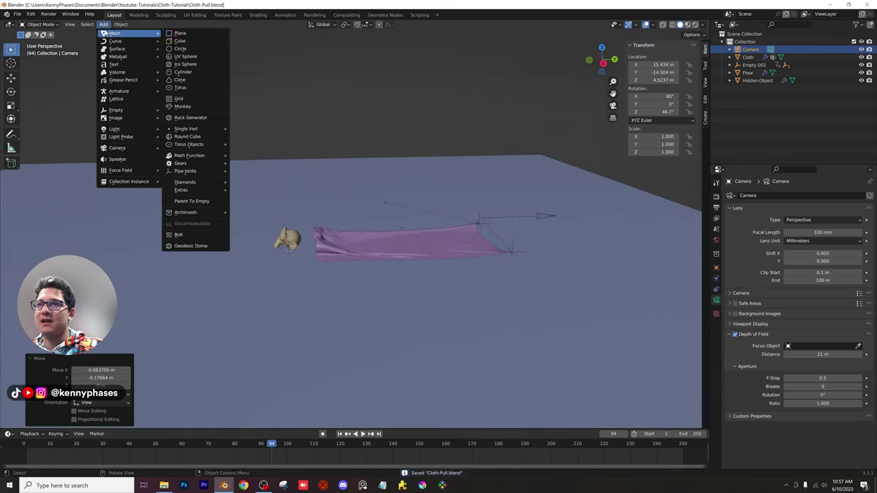
pyautogui.click(178, 41)
pyautogui.press('g')
pyautogui.press('z')
pyautogui.click(306, 187)
pyautogui.moveTo(306, 187); pyautogui.dragTo(141, 274, button='middle')
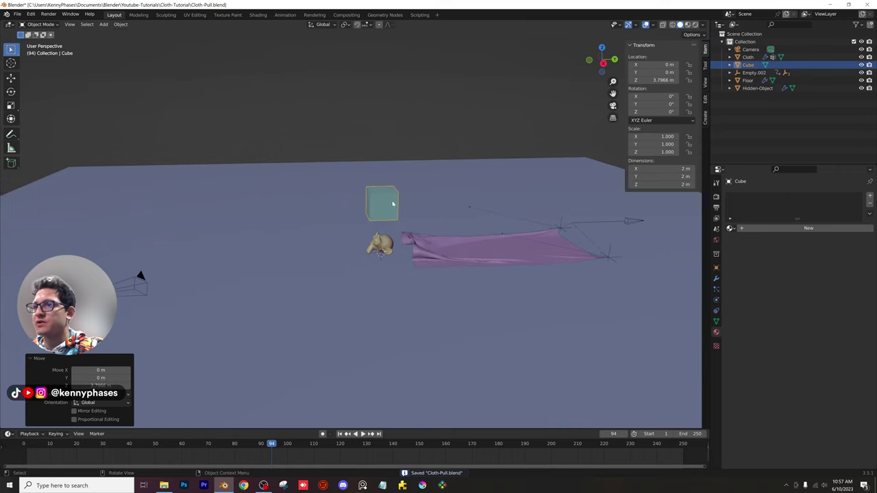
# Flatten the cube to about 0.096 of its height and scale it uniformly by about 0.41 into a small tile
pyautogui.scroll(3, 439, 176)
pyautogui.moveTo(438, 176); pyautogui.dragTo(357, 205, button='middle')
pyautogui.scroll(2, 375, 199)
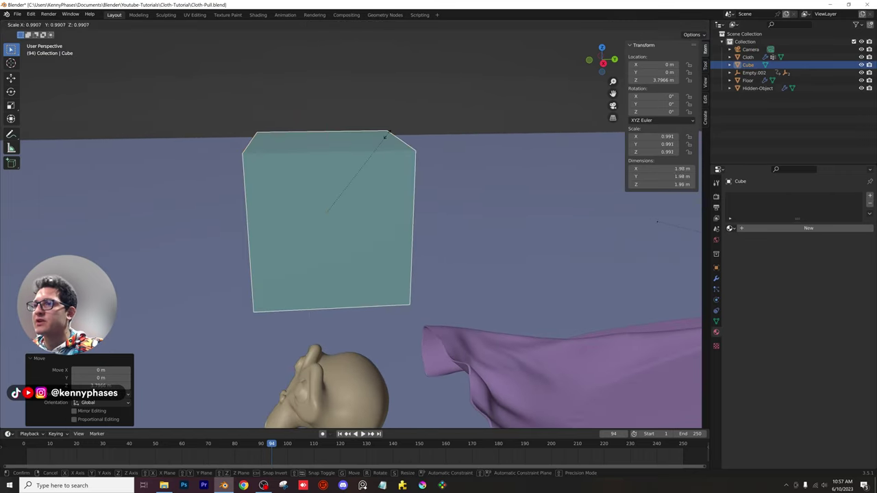
pyautogui.press('s')
pyautogui.press('z')
pyautogui.click(336, 209)
pyautogui.scroll(2, 334, 210)
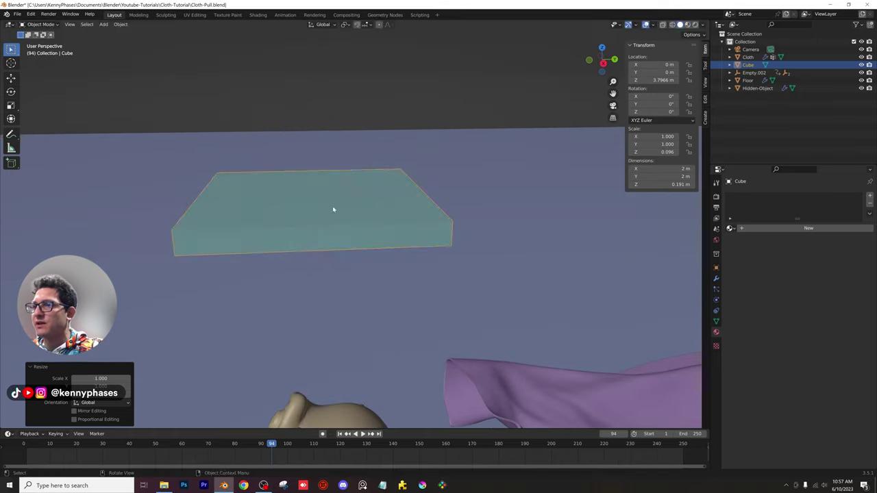
pyautogui.press('s')
pyautogui.click(376, 211)
pyautogui.moveTo(375, 210); pyautogui.dragTo(346, 212, button='middle')
pyautogui.scroll(2, 407, 199)
# Apply the tile's scale and save the file
pyautogui.click(120, 24)
pyautogui.moveTo(141, 61)
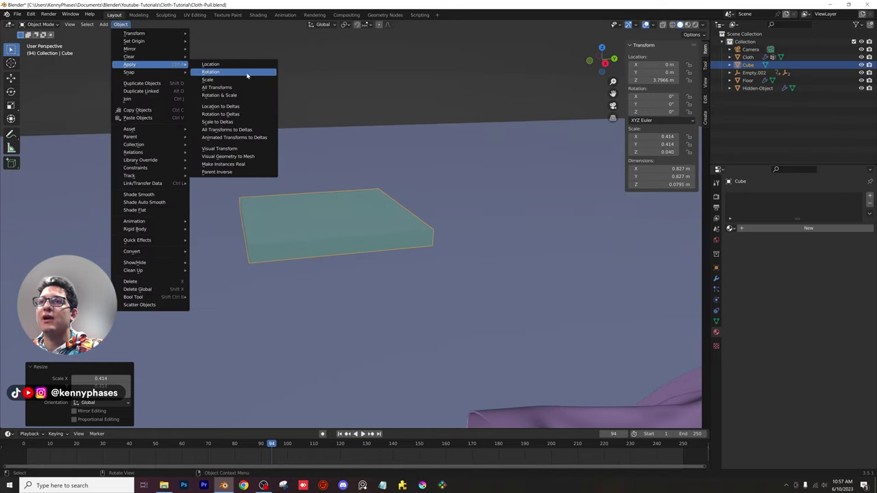
pyautogui.click(244, 79)
pyautogui.hotkey('ctrl', 's')
# Add a Bevel modifier to the tile with an amount of 0.02 m
pyautogui.click(716, 280)
pyautogui.click(746, 195)
pyautogui.click(662, 227)
pyautogui.scroll(5, 371, 250)
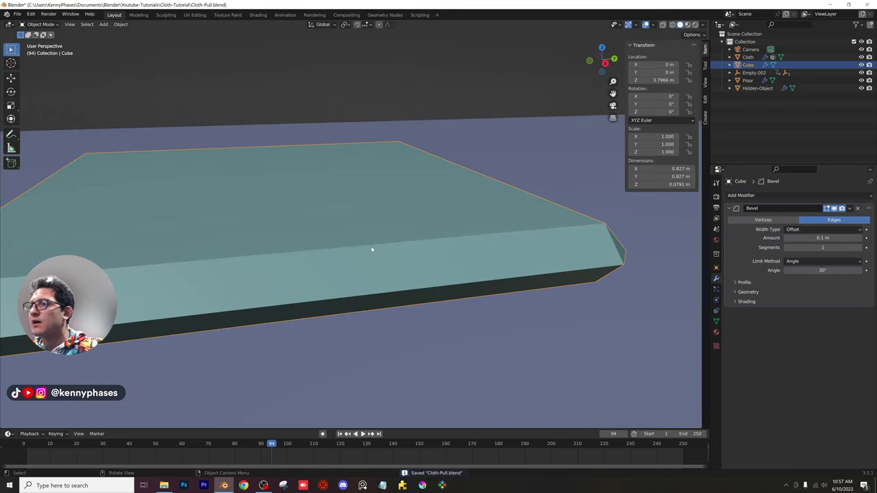
pyautogui.scroll(-5, 564, 302)
pyautogui.scroll(6, 558, 298)
pyautogui.moveTo(822, 238); pyautogui.dragTo(785, 238)
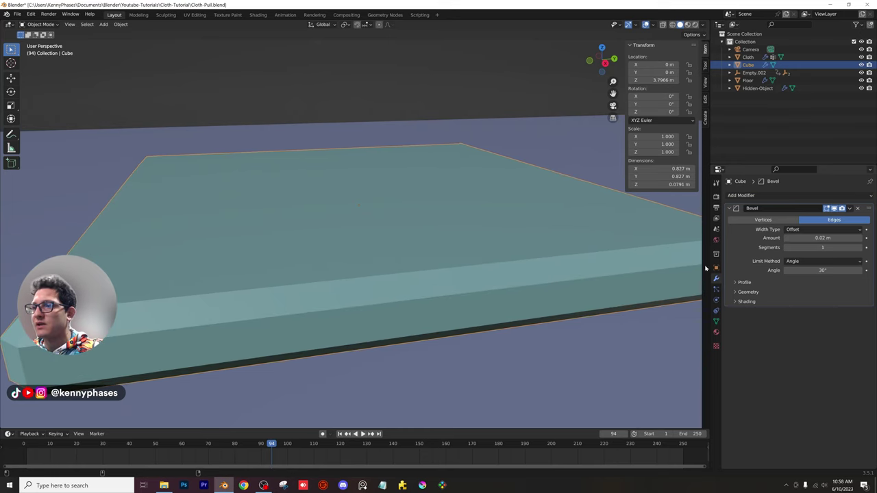
# Add an Array modifier to the tile and duplicate it, setting the copy's relative offset to X 0 and Y 1
pyautogui.scroll(-5, 649, 251)
pyautogui.click(753, 196)
pyautogui.click(706, 217)
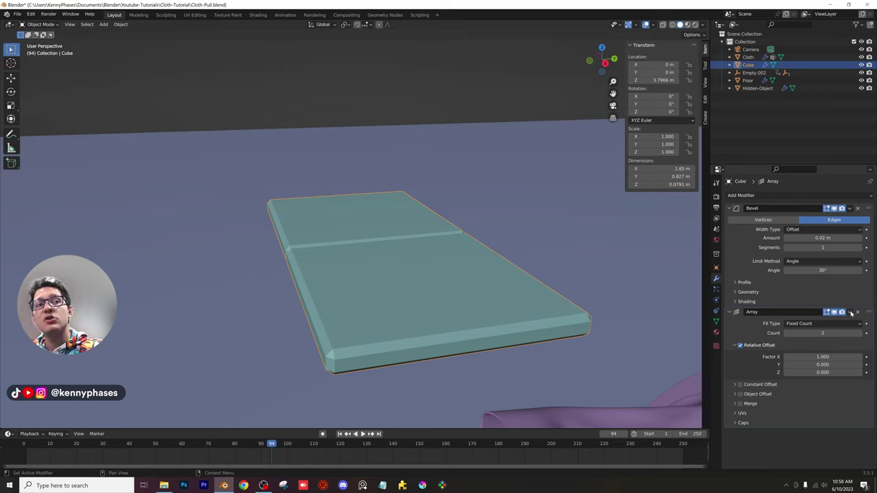
pyautogui.click(850, 313)
pyautogui.click(815, 333)
pyautogui.scroll(-3, 814, 424)
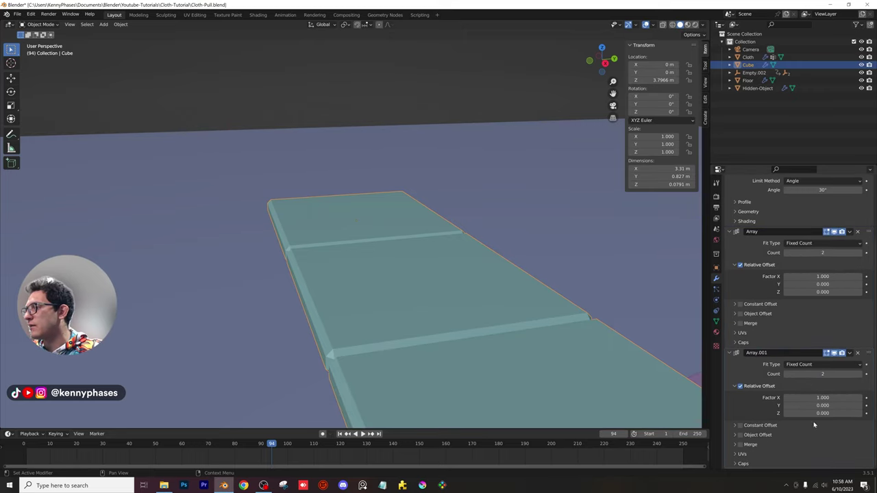
pyautogui.press('Tab')
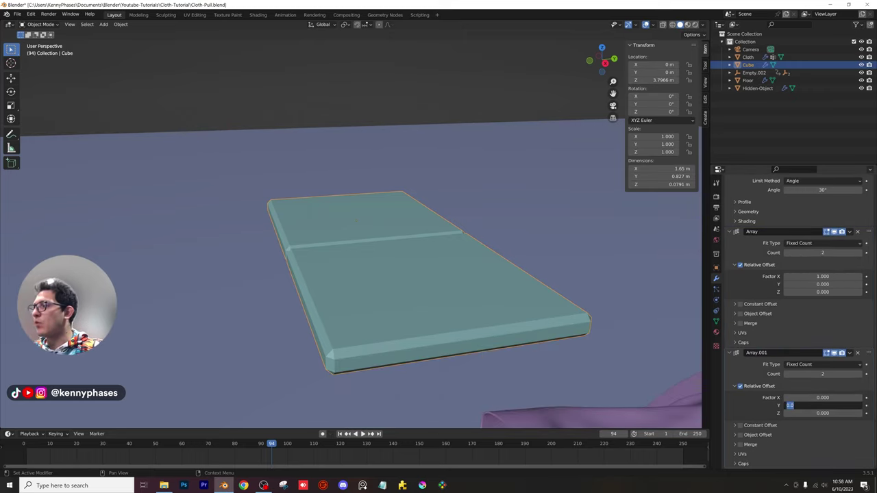
pyautogui.write('1')
pyautogui.press('Return')
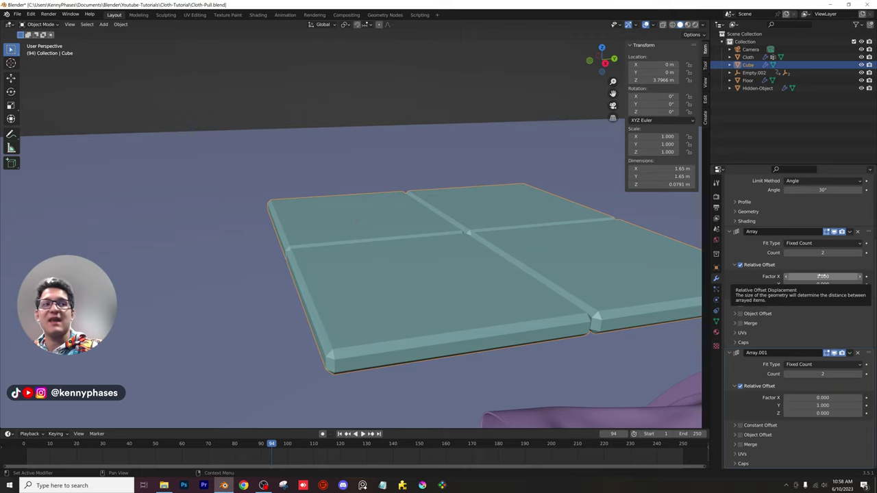
# Set the count of both Array modifiers to 100 and save the file
pyautogui.moveTo(577, 293); pyautogui.dragTo(369, 236, button='middle')
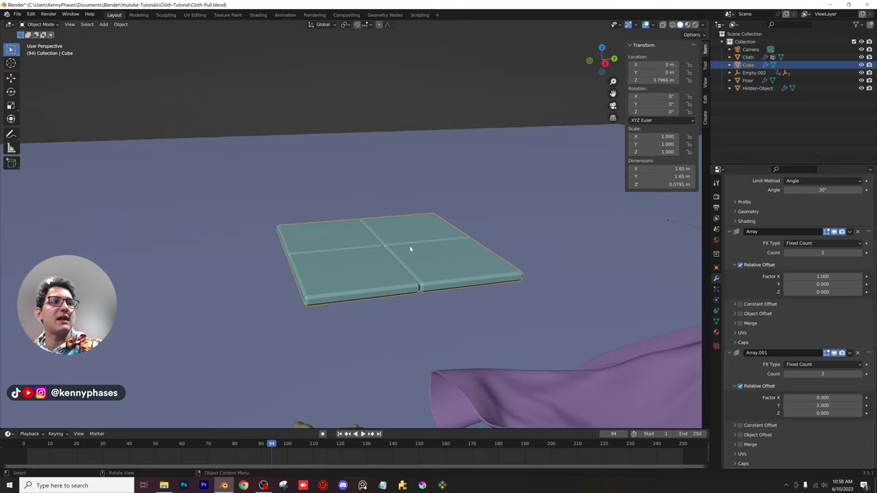
pyautogui.scroll(-3, 656, 267)
pyautogui.click(832, 252)
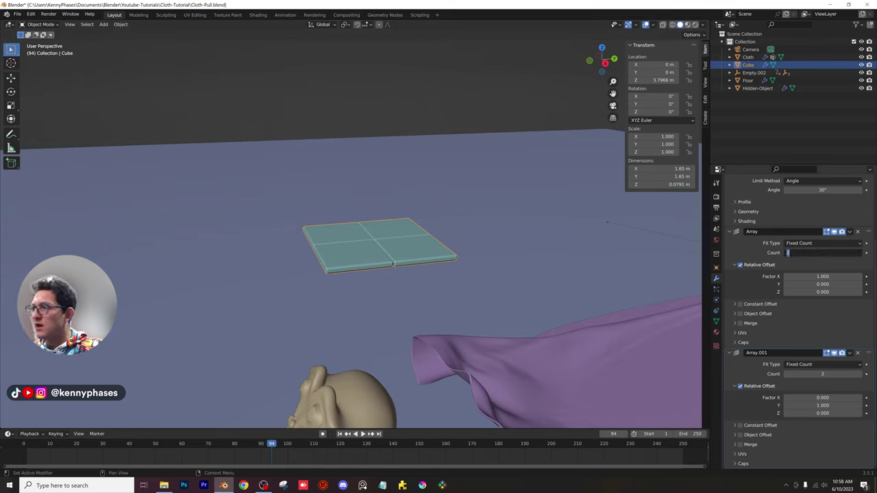
pyautogui.write('100')
pyautogui.press('Return')
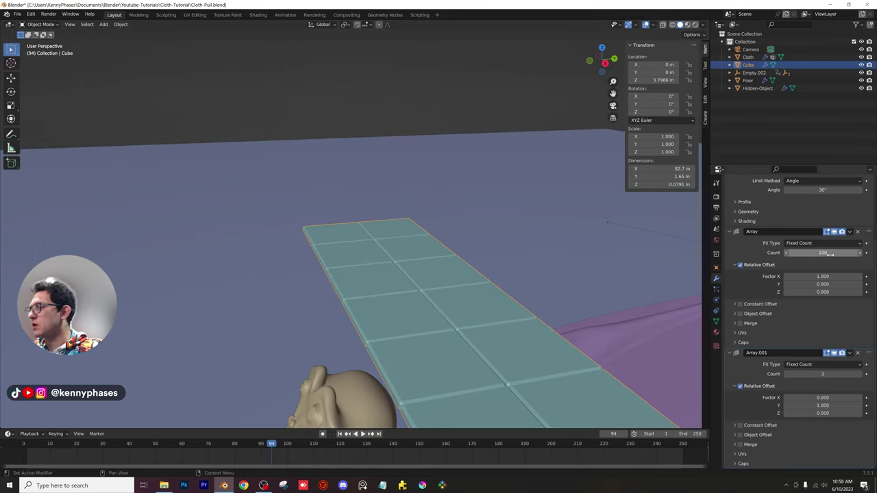
pyautogui.click(802, 374)
pyautogui.write('100')
pyautogui.press('Return')
pyautogui.moveTo(466, 247); pyautogui.dragTo(330, 237, button='middle')
pyautogui.hotkey('ctrl', 's')
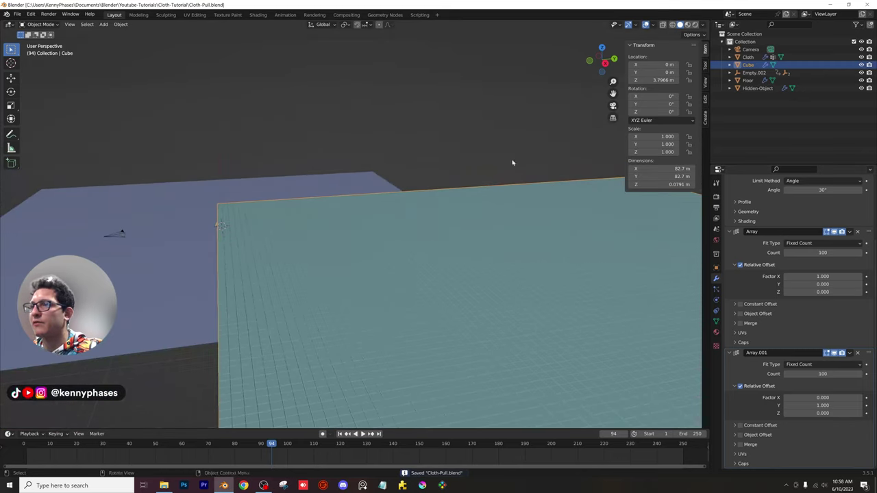
# Centre the tile grid over the floor in top view by moving it to about X -43.4 m, Y -42 m
pyautogui.click(601, 48)
pyautogui.scroll(-4, 454, 213)
pyautogui.press('g')
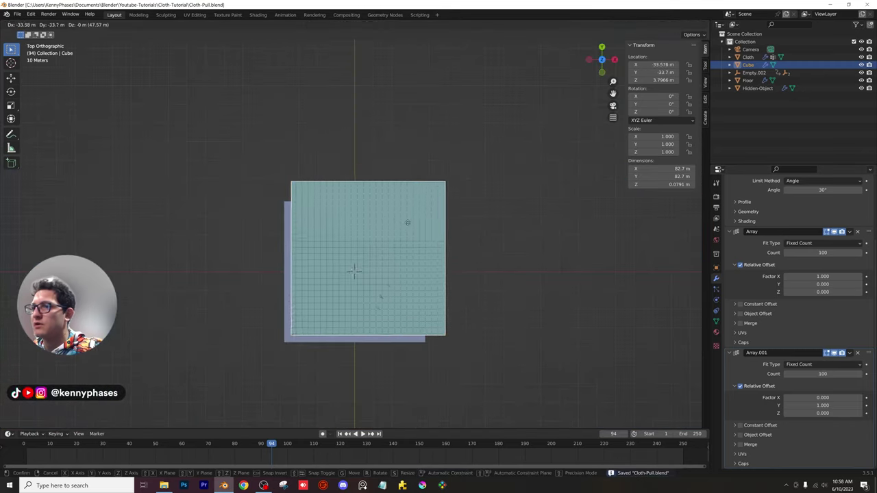
pyautogui.click(392, 234)
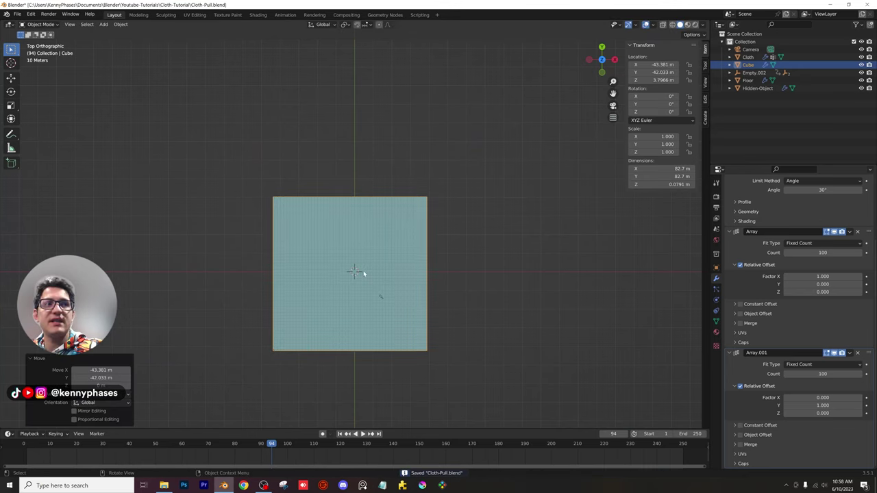
pyautogui.scroll(4, 442, 182)
# Lower the tile grid along global Z to about -0.034 m, just beneath the monkey head and cloth
pyautogui.moveTo(431, 196); pyautogui.dragTo(498, 151, button='middle')
pyautogui.click(609, 62)
pyautogui.scroll(3, 352, 227)
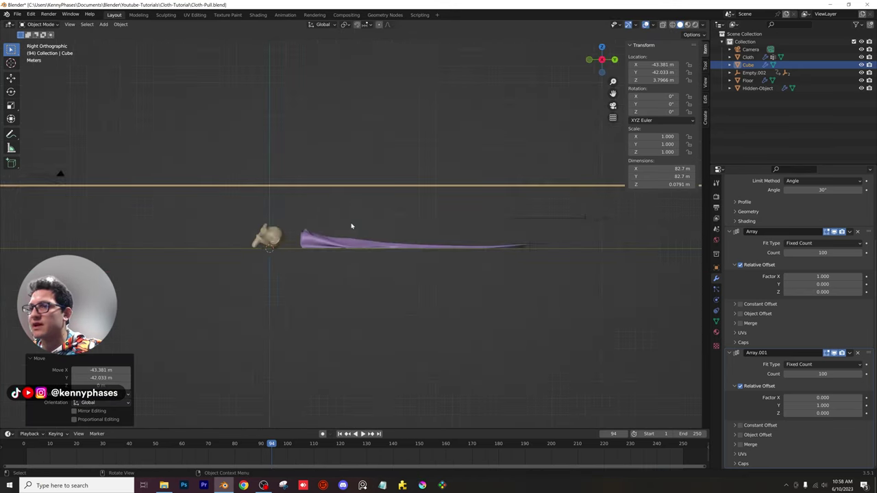
pyautogui.keyDown('shift'); pyautogui.moveTo(352, 227); pyautogui.dragTo(424, 148, button='middle'); pyautogui.keyUp('shift')
pyautogui.press('g')
pyautogui.press('z')
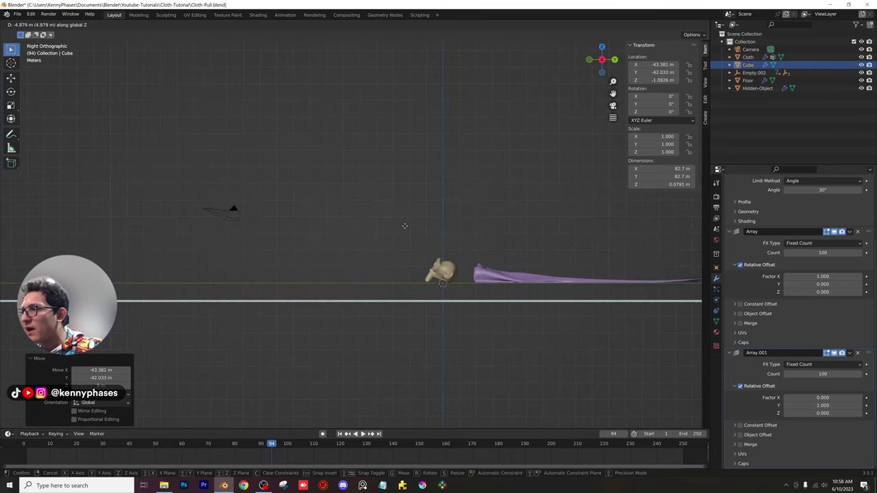
pyautogui.click(398, 207)
pyautogui.scroll(8, 470, 303)
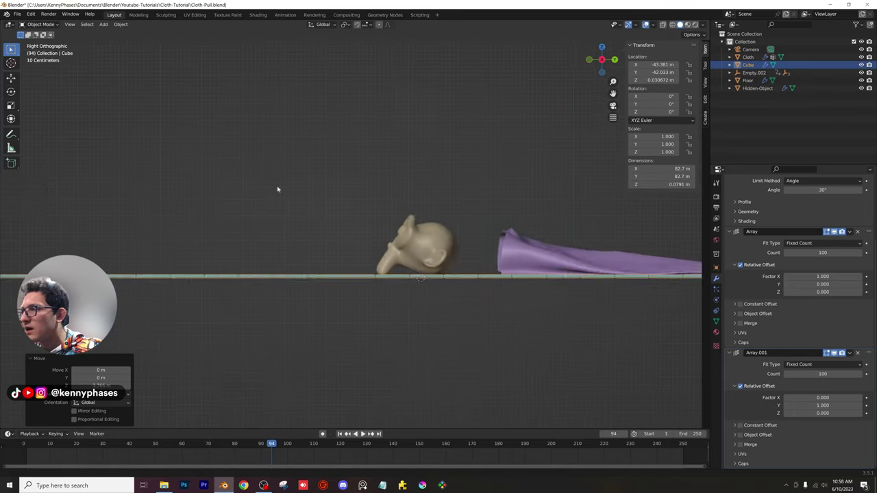
pyautogui.scroll(3, 367, 244)
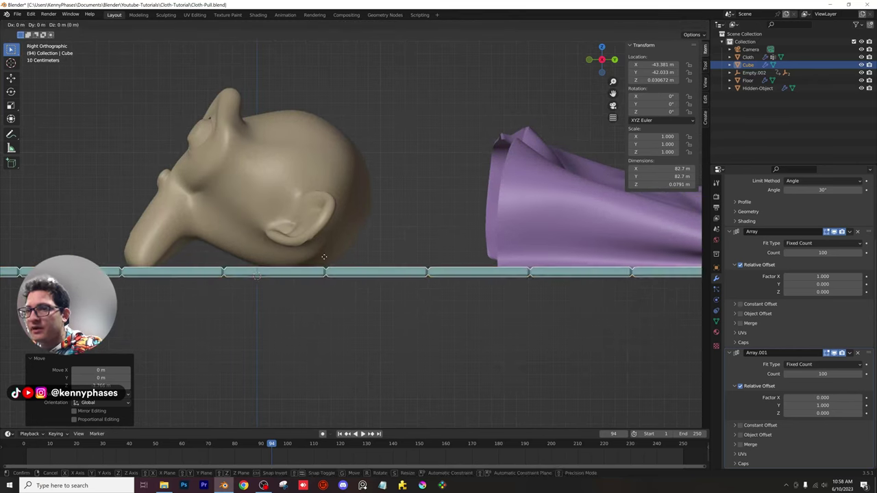
pyautogui.press('g')
pyautogui.press('z')
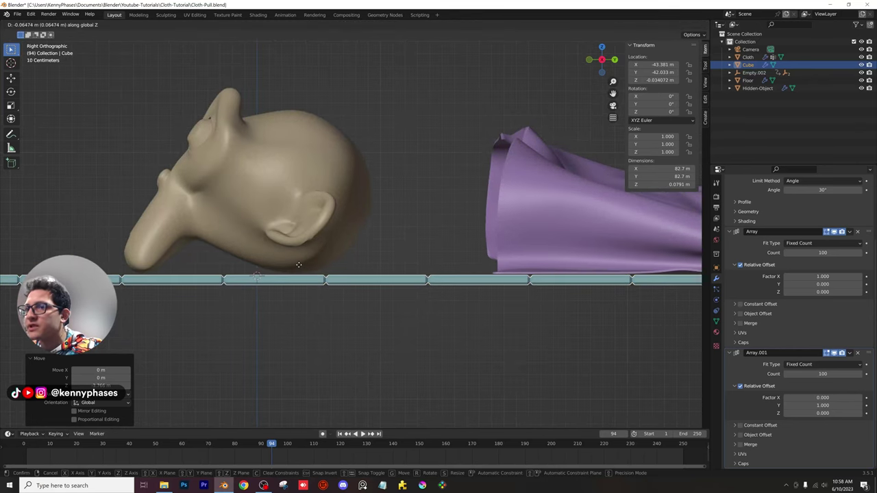
pyautogui.click(299, 265)
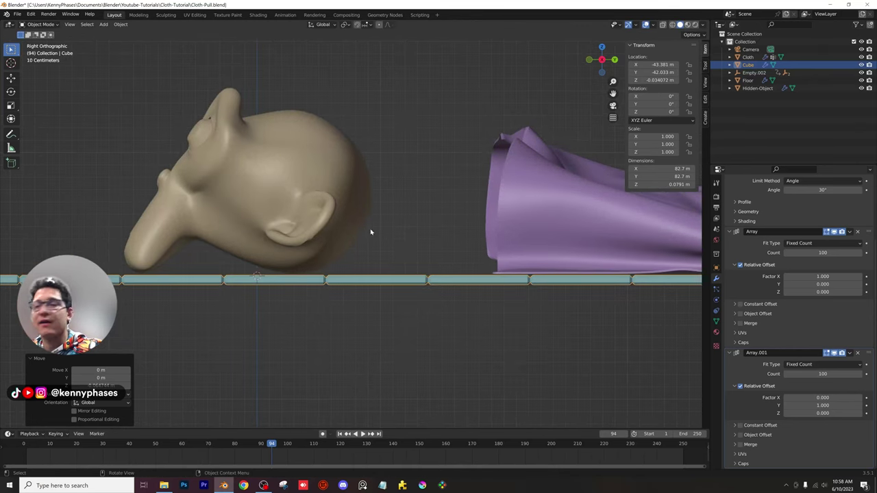
# Look through the camera at the tiled floor, save the file and preview it with rendered shading
pyautogui.moveTo(370, 232); pyautogui.dragTo(397, 258, button='middle')
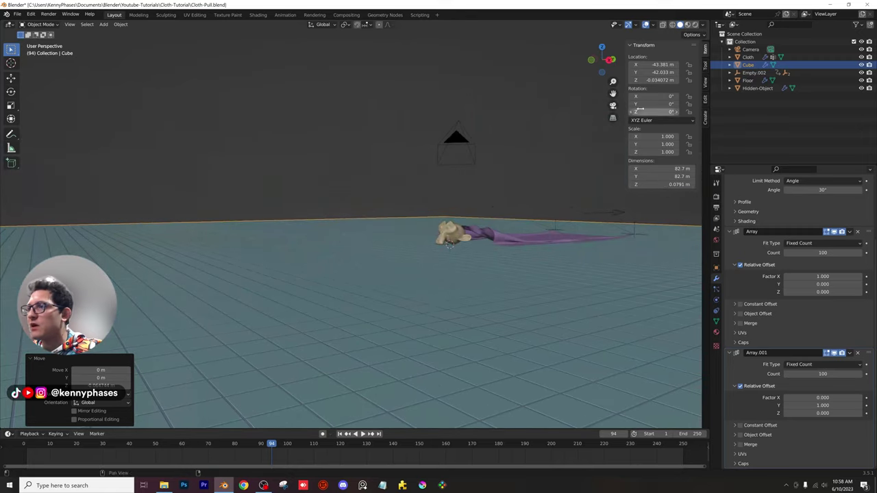
pyautogui.press('KP_0')
pyautogui.scroll(3, 426, 246)
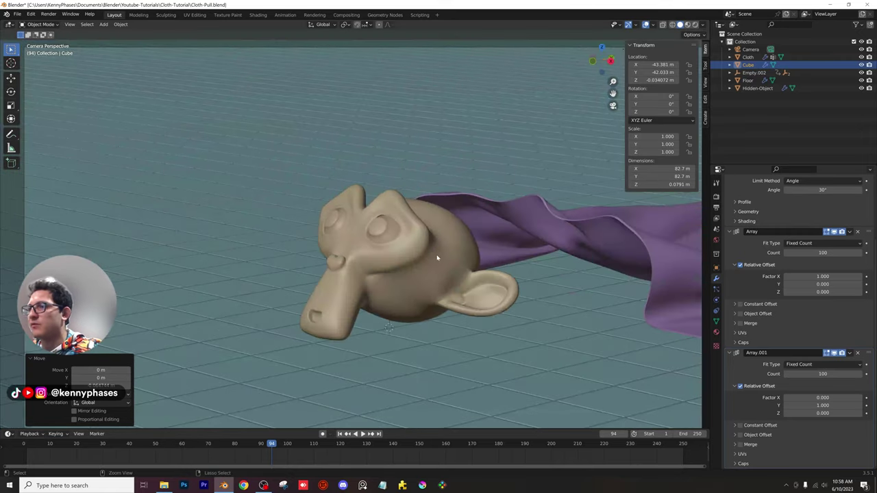
pyautogui.hotkey('ctrl', 's')
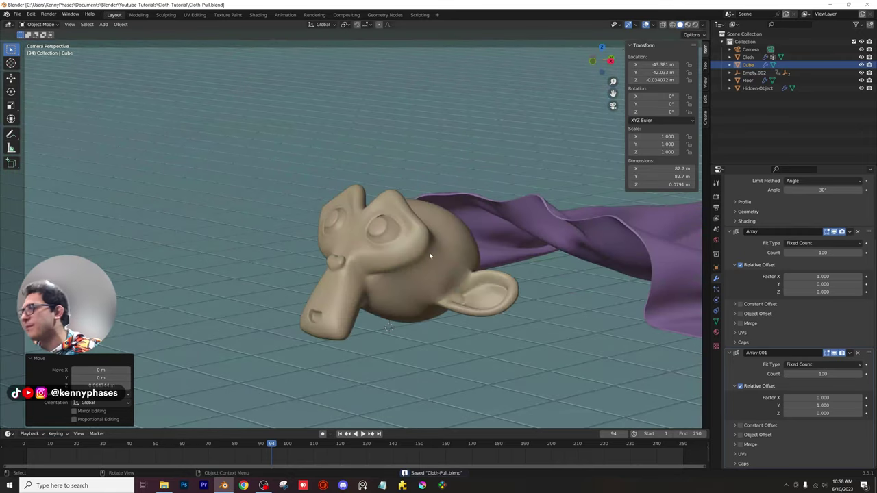
pyautogui.click(696, 24)
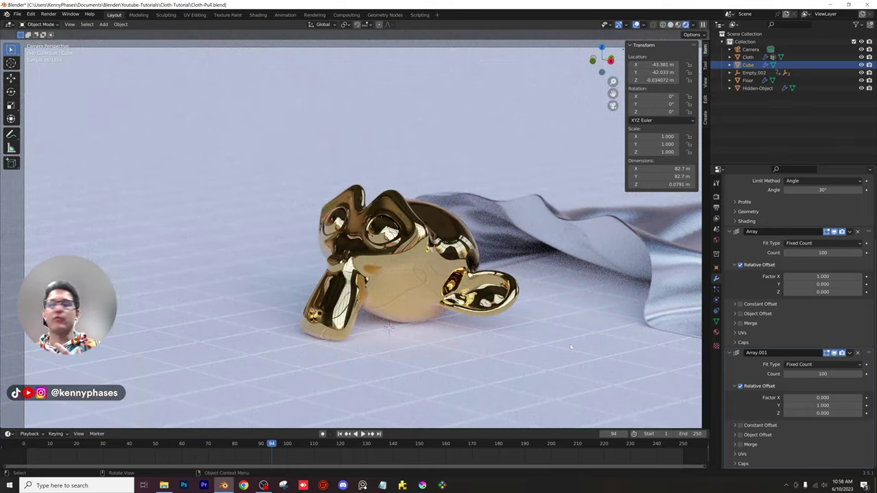
# Create a new material for the tile grid and darken its base color to a value of about 0.04
pyautogui.click(715, 334)
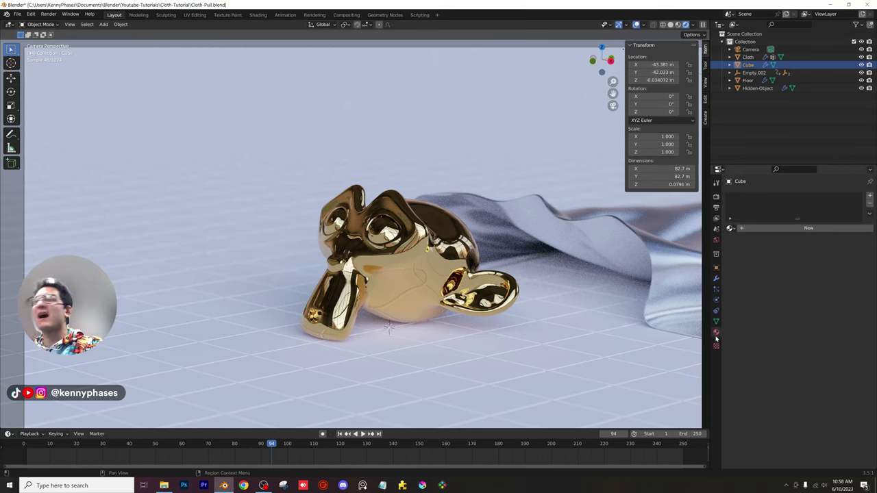
pyautogui.click(809, 228)
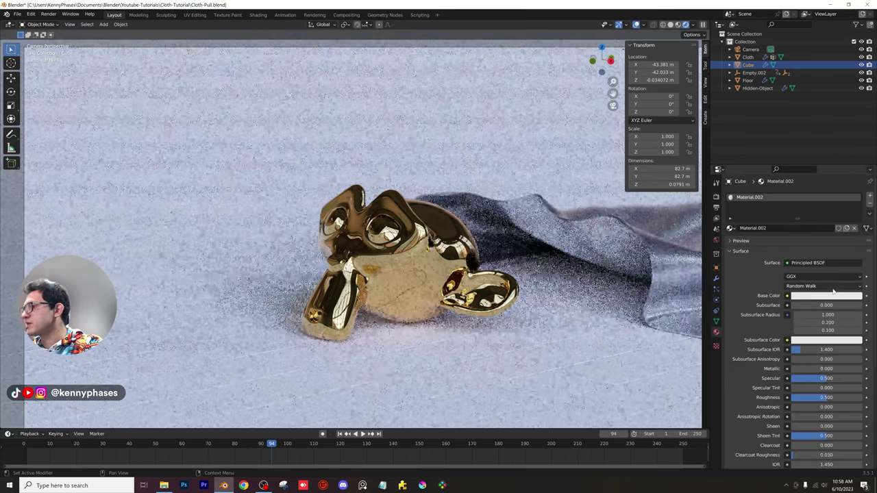
pyautogui.click(824, 295)
pyautogui.press('Return')
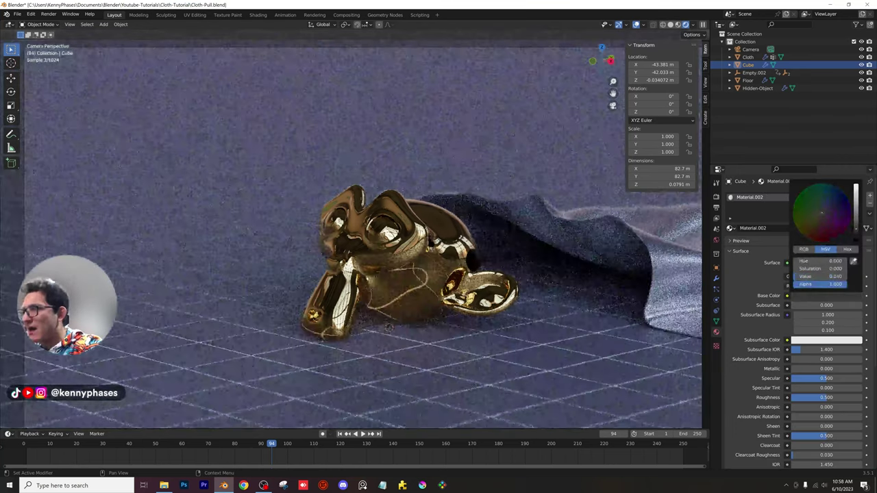
# Reduce the tile grid material's roughness to about 0.25 for a glossier floor
pyautogui.moveTo(836, 397); pyautogui.dragTo(818, 398)
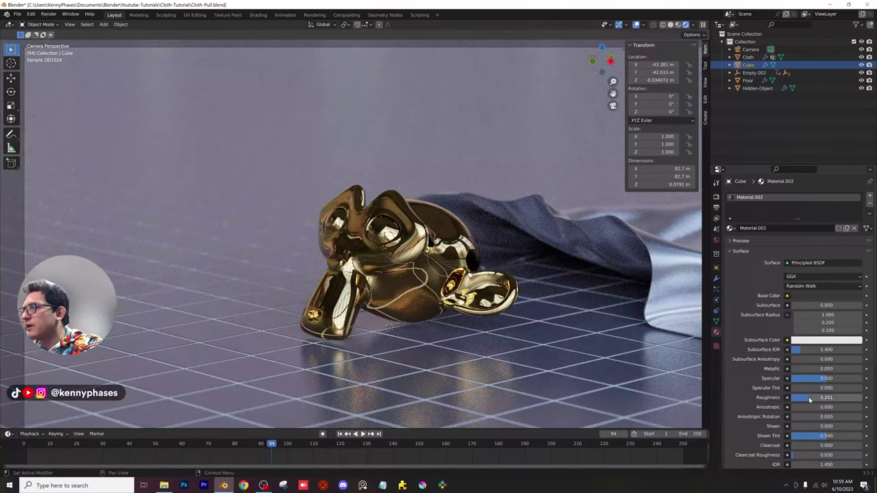
# Set the camera's viewport passepartout to 1.000 to black out everything outside the frame, and save the file
pyautogui.scroll(-4, 388, 328)
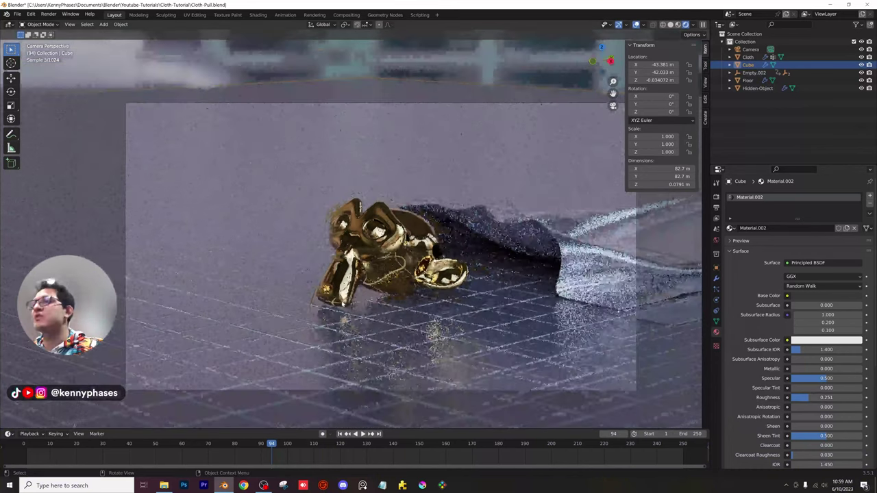
pyautogui.click(750, 50)
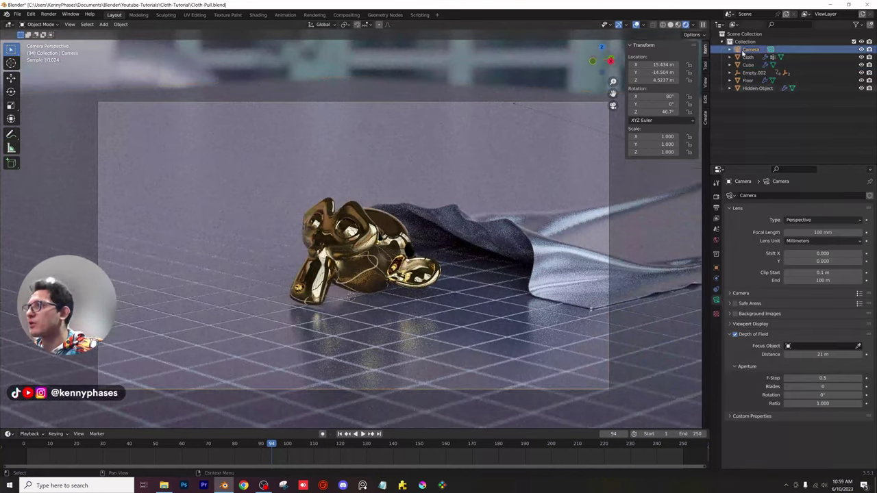
pyautogui.click(784, 325)
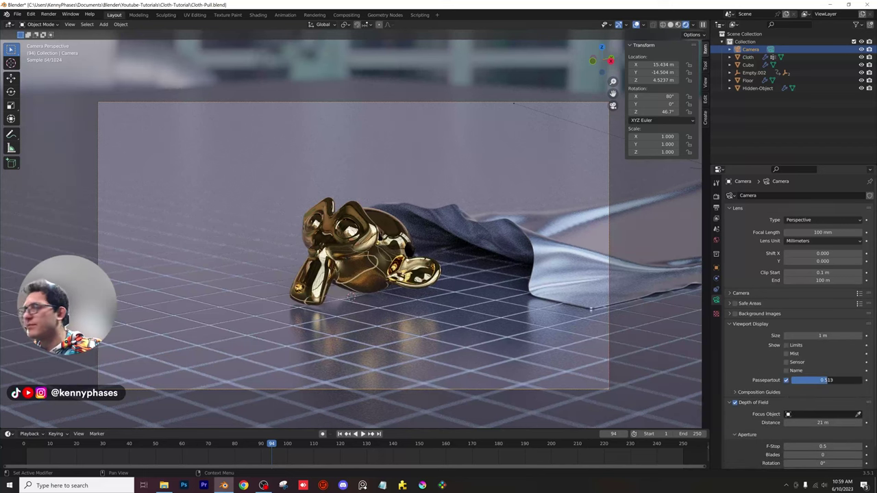
pyautogui.moveTo(828, 380); pyautogui.dragTo(855, 381)
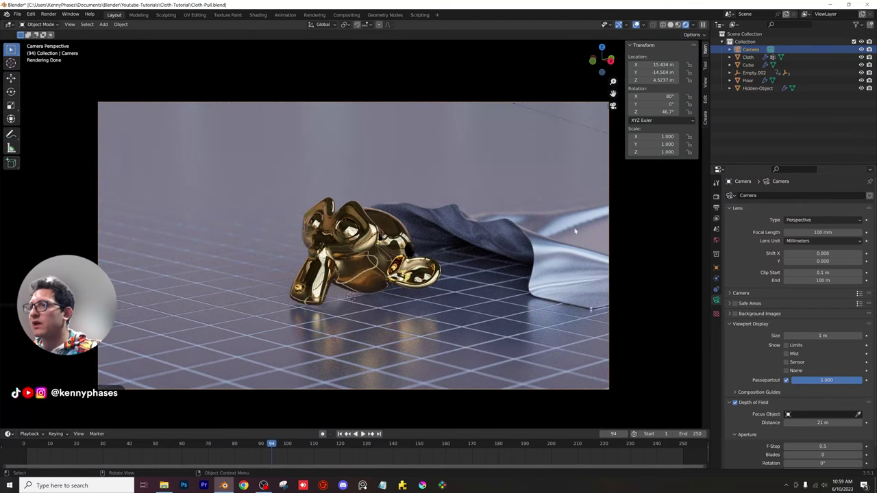
pyautogui.hotkey('ctrl', 's')
# Darken the tile grid material's base color further to near black and save the file
pyautogui.click(602, 348)
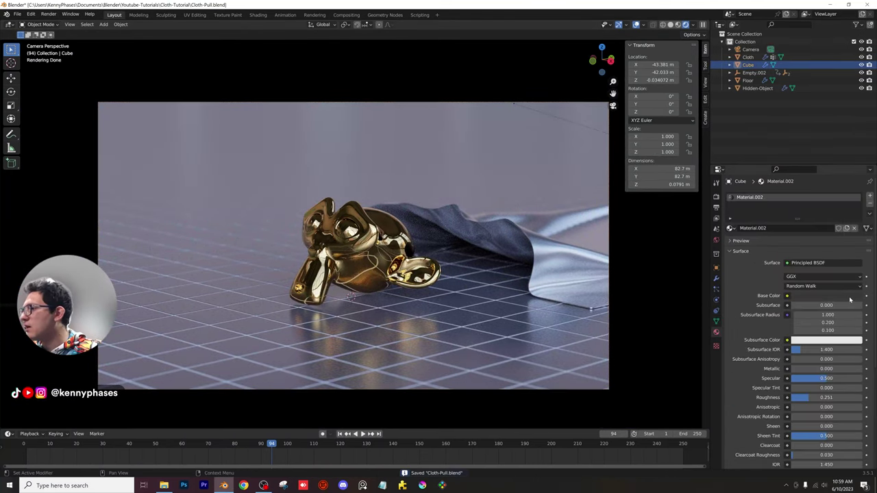
pyautogui.click(850, 297)
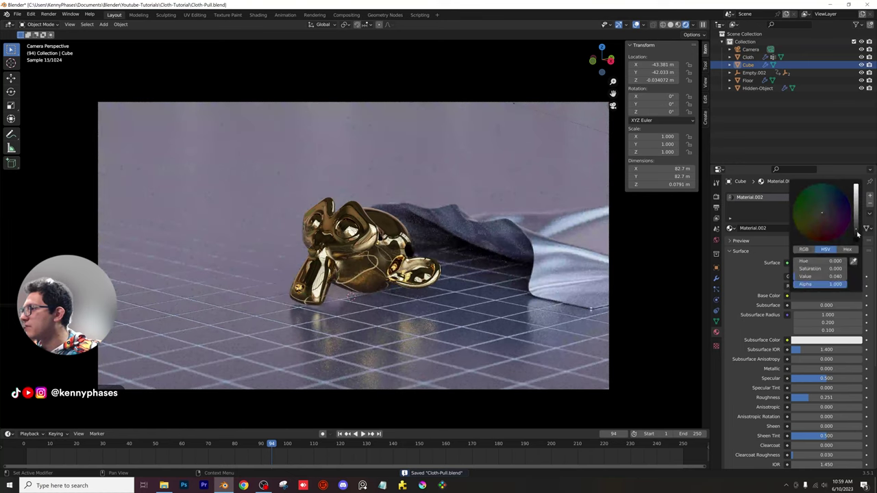
pyautogui.moveTo(858, 235); pyautogui.dragTo(857, 241)
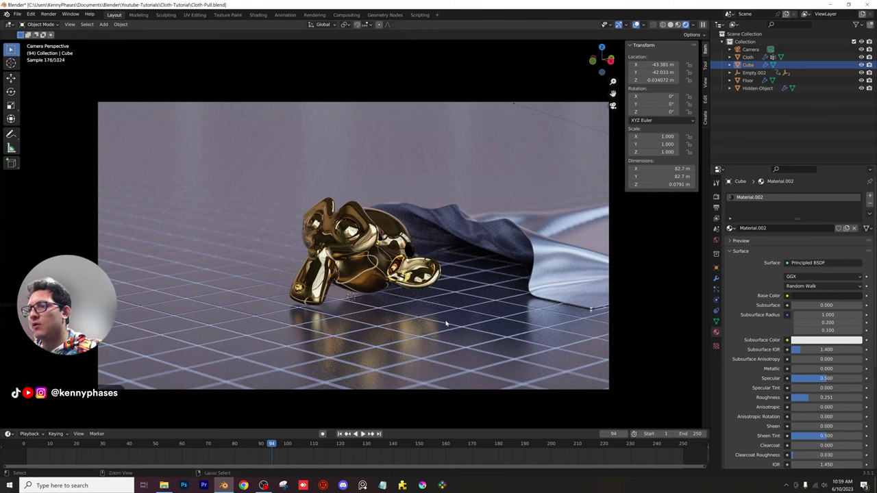
pyautogui.hotkey('ctrl', 's')
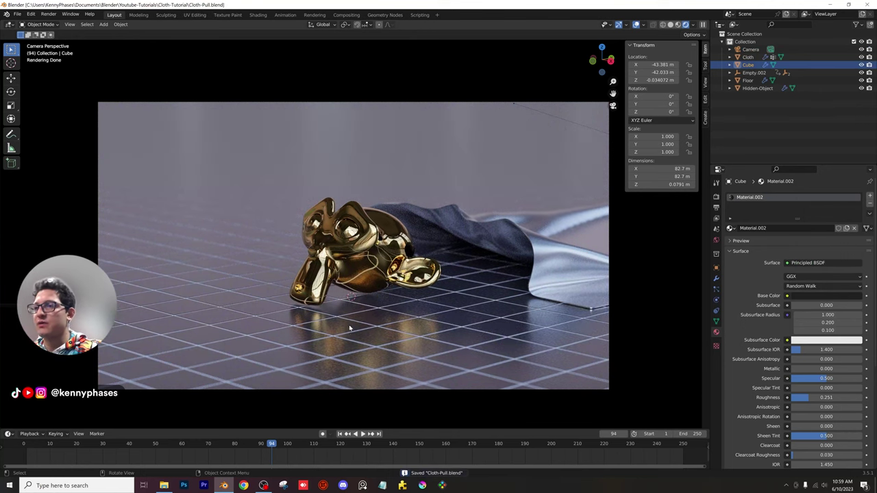
# Raise the tile grid along global Z to about -0.011 m so its lines become recessed grooves, and save the file
pyautogui.scroll(5, 349, 329)
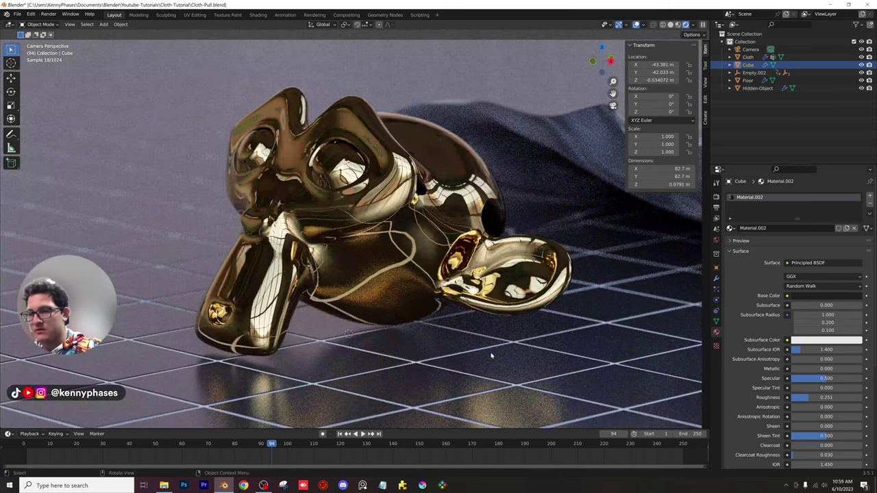
pyautogui.press('g')
pyautogui.press('z')
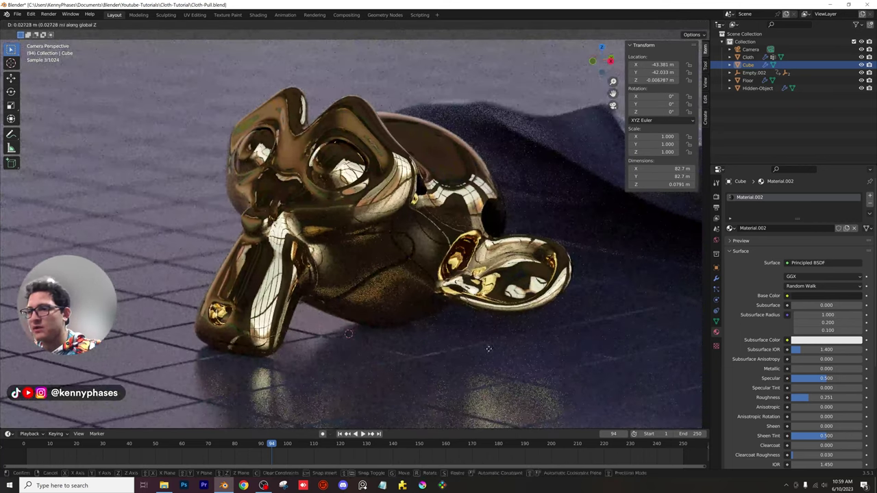
pyautogui.click(375, 312)
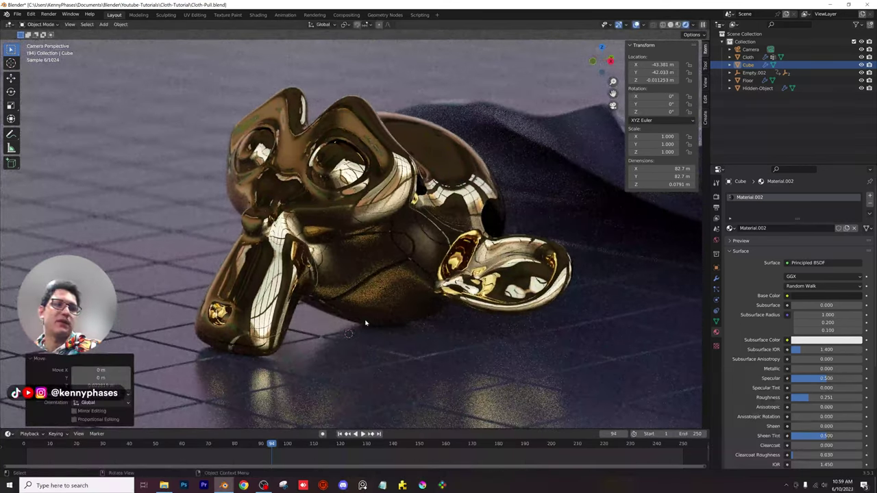
pyautogui.scroll(-4, 395, 271)
pyautogui.hotkey('ctrl', 's')
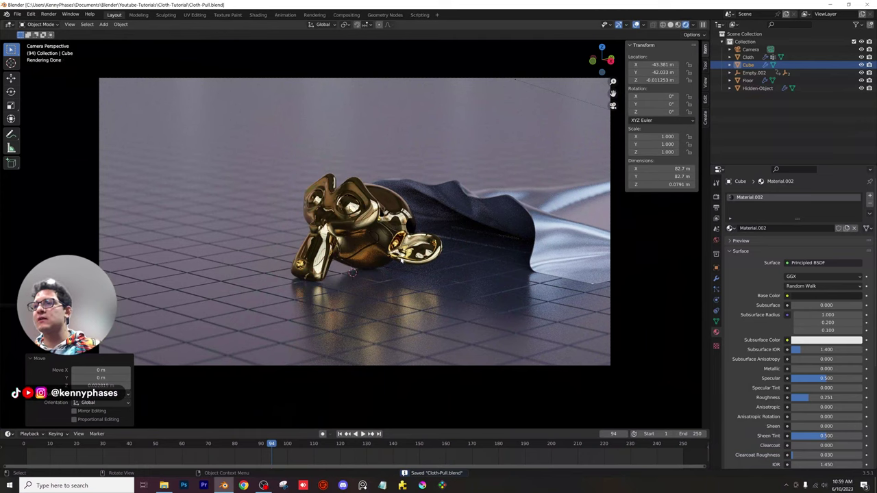
# Add an area light and raise it along global Z to about 1.86 m above the monkey head
pyautogui.click(102, 25)
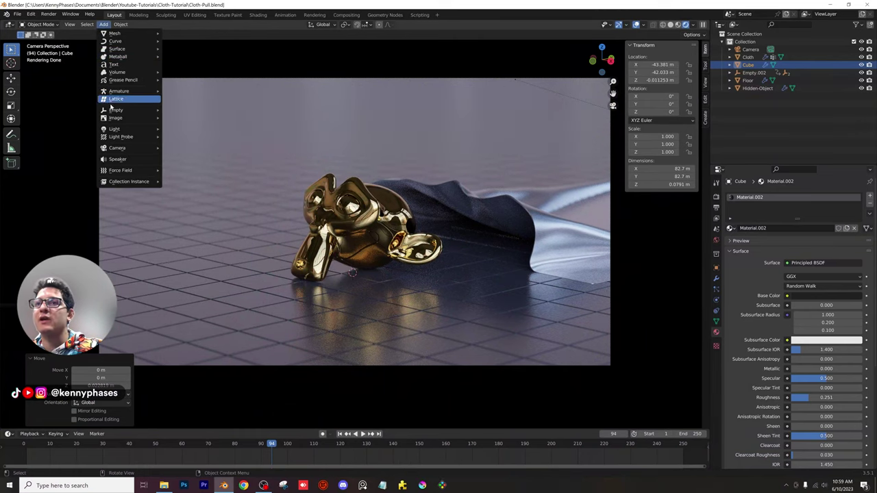
pyautogui.moveTo(127, 73)
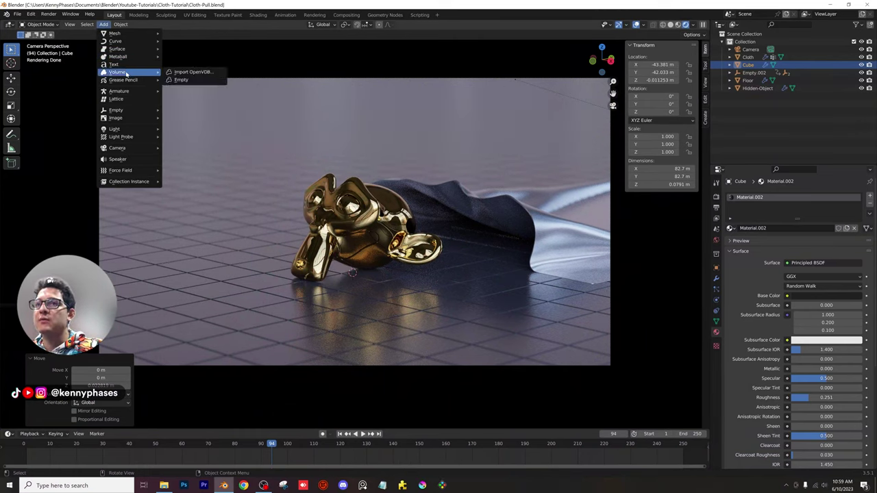
pyautogui.moveTo(123, 128)
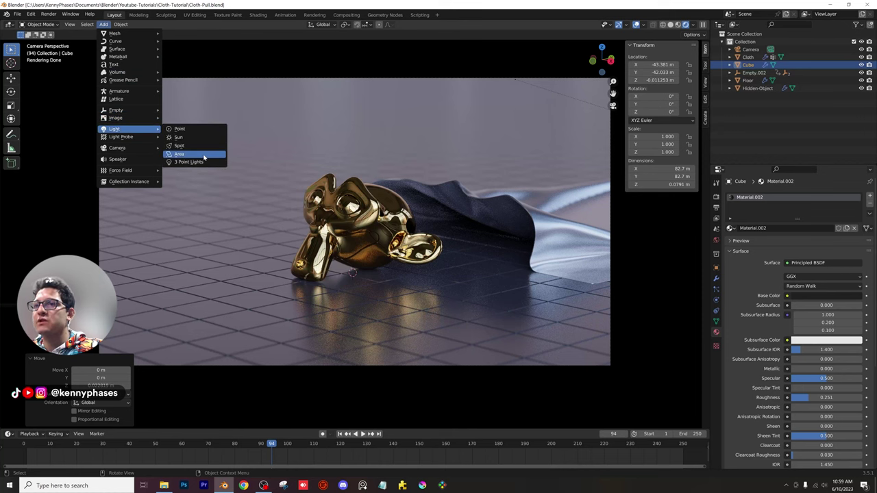
pyautogui.click(203, 157)
pyautogui.press('g')
pyautogui.press('z')
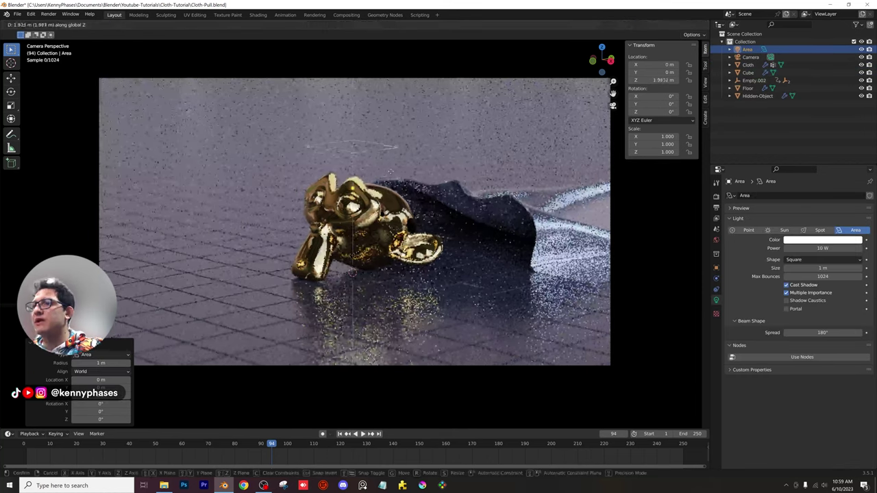
pyautogui.click(389, 176)
# Set the area light's power to 500 W and its shape to Rectangle, and save the file
pyautogui.click(823, 248)
pyautogui.write('500')
pyautogui.press('Return')
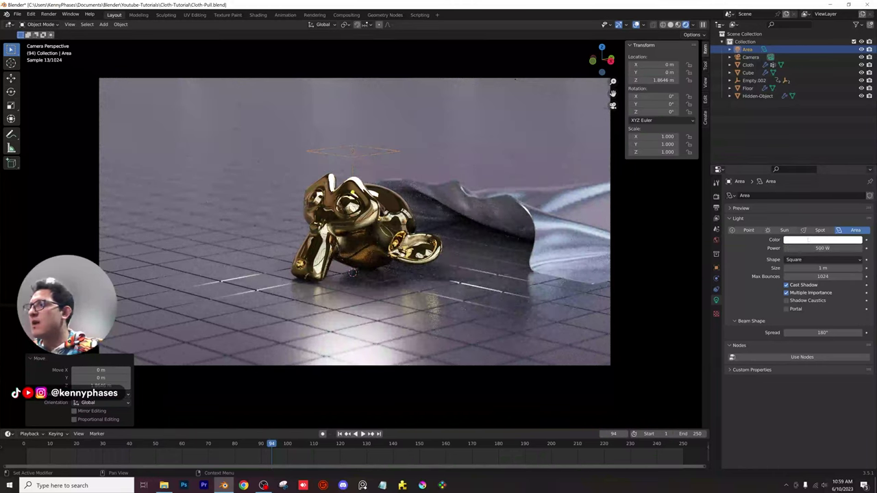
pyautogui.click(822, 260)
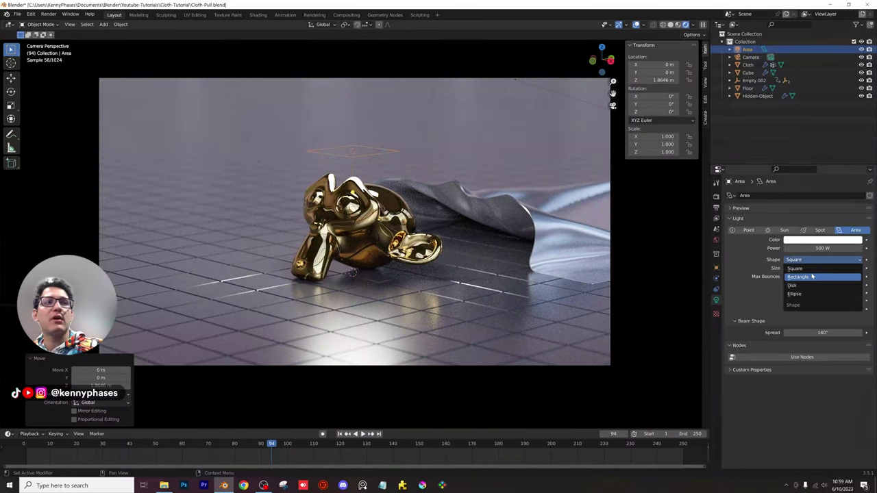
pyautogui.click(812, 277)
pyautogui.hotkey('ctrl', 's')
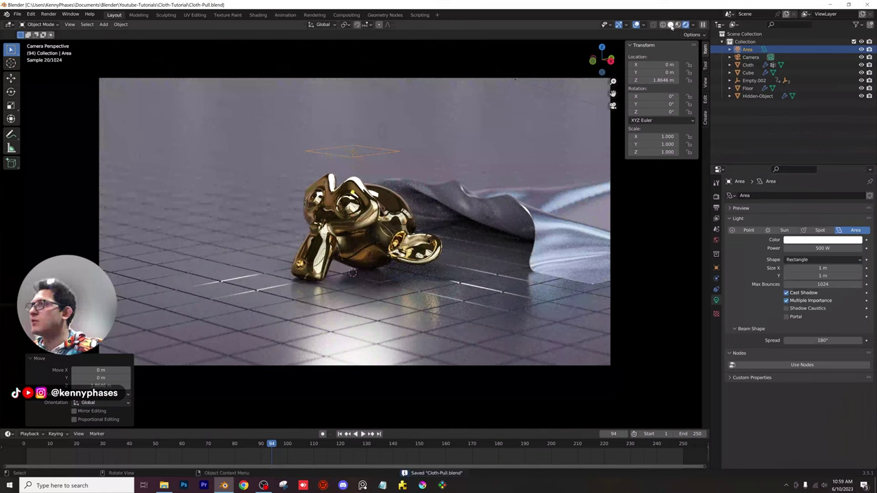
# In solid shading, stretch the area light along global Y to a scale of about 95.3, spanning the whole floor
pyautogui.click(671, 25)
pyautogui.moveTo(439, 127)
pyautogui.mouseDown(button='middle')
pyautogui.moveTo(398, 187)
pyautogui.moveTo(372, 256)
pyautogui.moveTo(370, 226)
pyautogui.mouseUp(button='middle')
pyautogui.scroll(5, 399, 190)
pyautogui.scroll(-6, 400, 190)
pyautogui.scroll(-5, 372, 257)
pyautogui.press('s')
pyautogui.press('y')
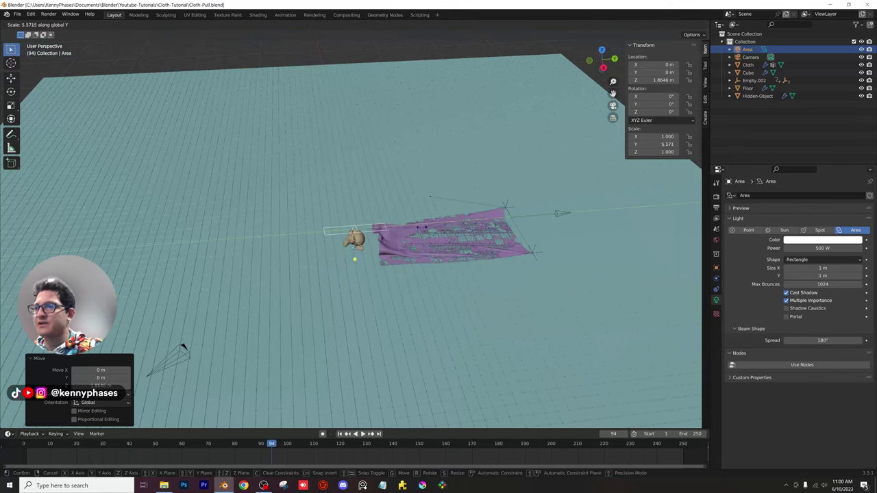
pyautogui.click(569, 218)
pyautogui.scroll(2, 457, 234)
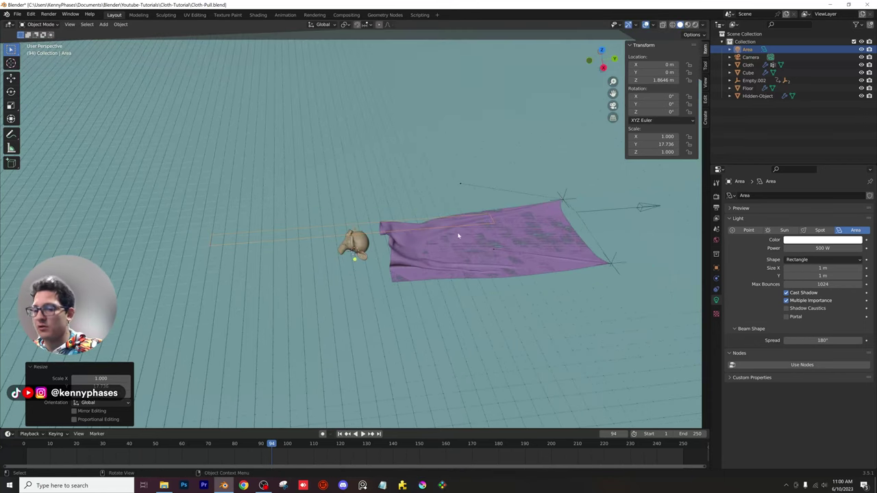
pyautogui.press('s')
pyautogui.press('y')
pyautogui.scroll(-5, 586, 211)
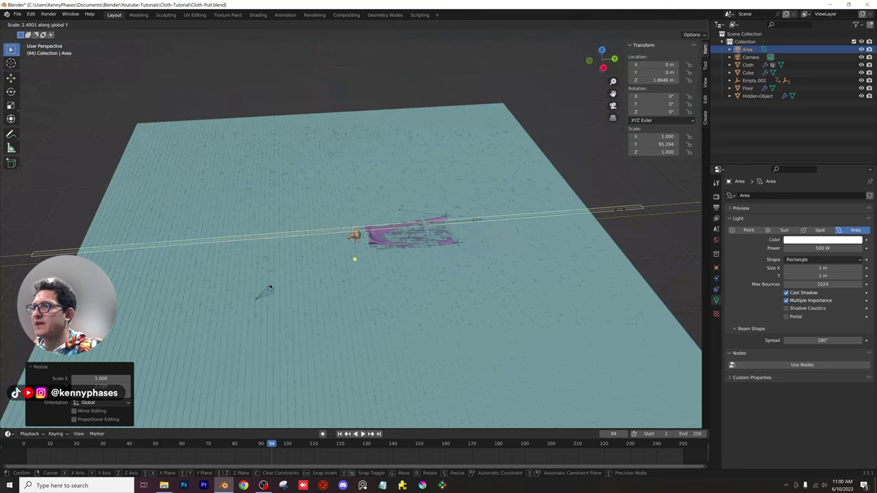
pyautogui.scroll(3, 438, 230)
pyautogui.click(438, 230)
# Raise the area light along global Z to about 7.27 m and preview it through the camera with rendered shading
pyautogui.press('g')
pyautogui.press('z')
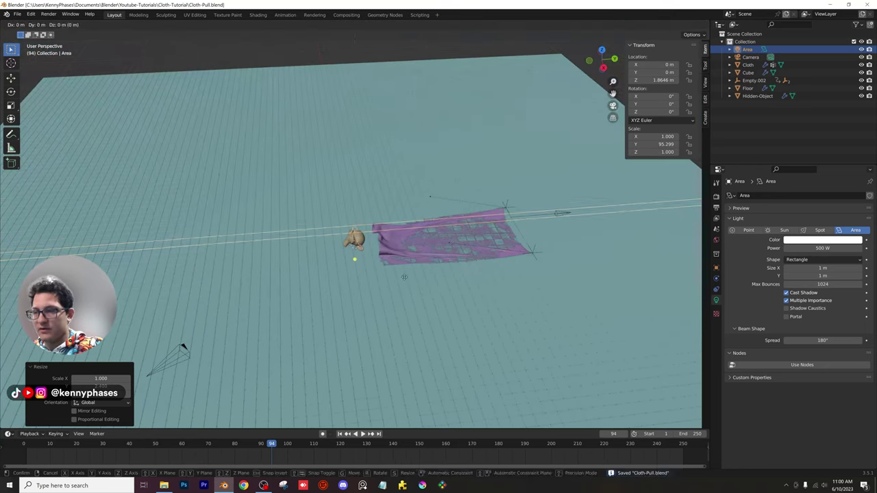
pyautogui.click(613, 92)
pyautogui.press('KP_0')
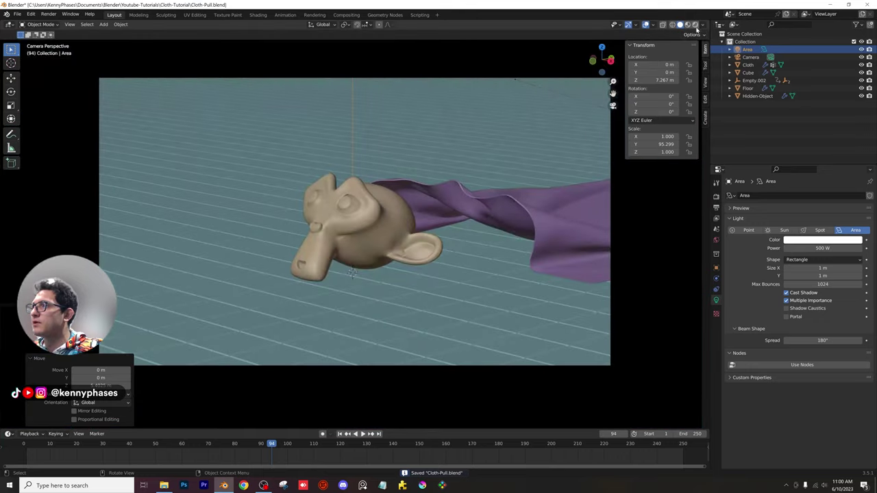
pyautogui.press('z')
# Lower the area light along global Z to about 2.15 m and set its power to 1000 W
pyautogui.press('g')
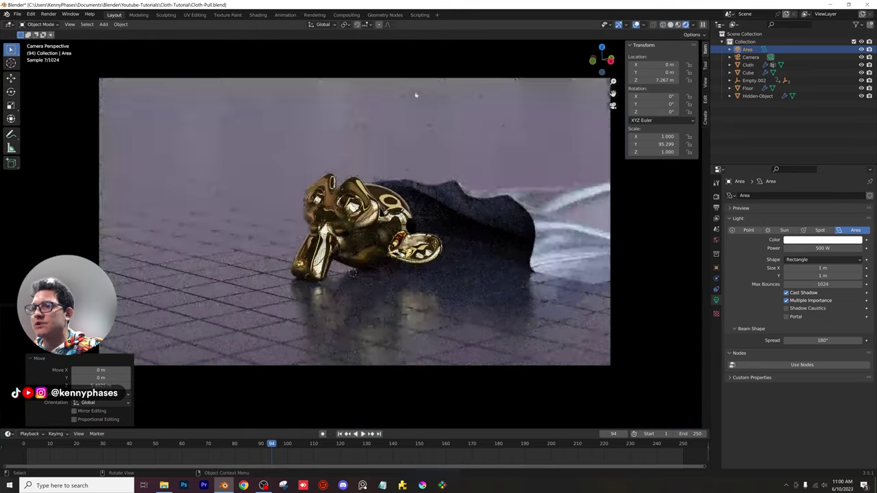
pyautogui.press('z')
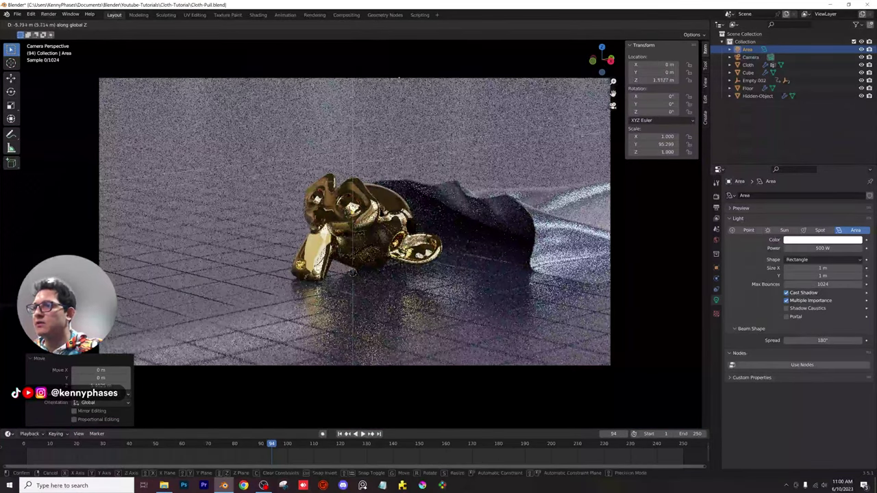
pyautogui.click(404, 427)
pyautogui.click(823, 248)
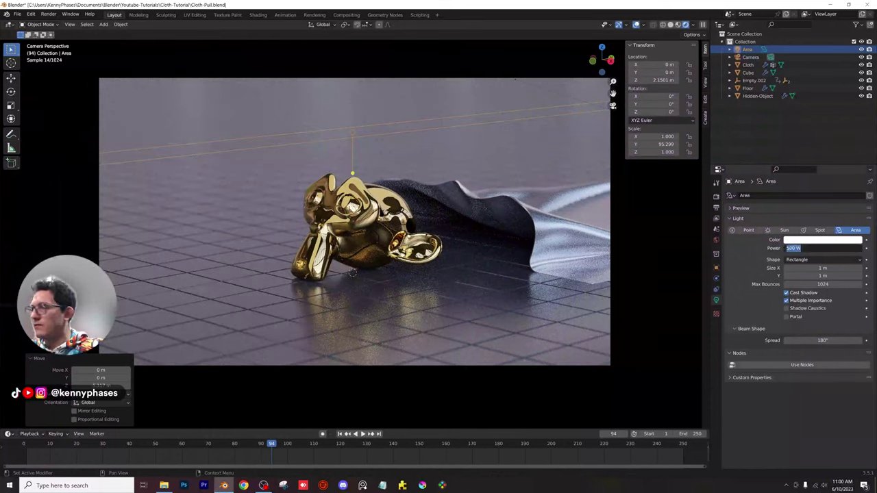
pyautogui.press('Return')
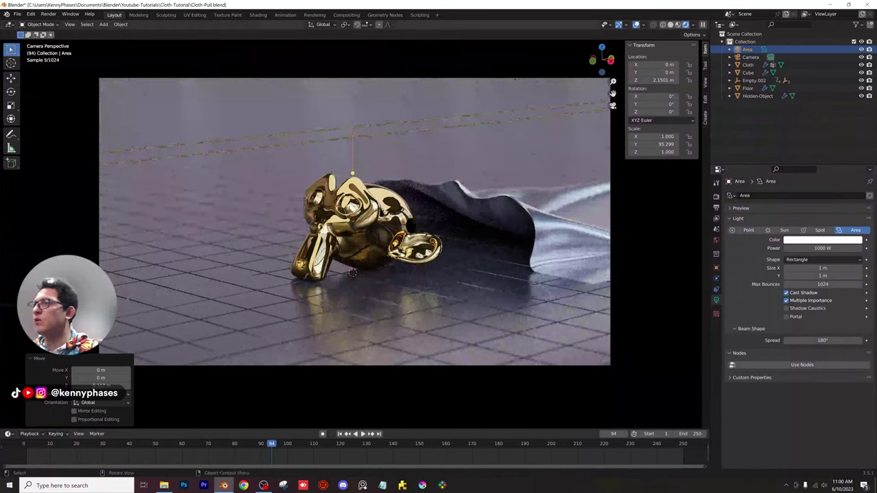
# Narrow the area light along global X to a scale of about 0.39
pyautogui.press('s')
pyautogui.press('x')
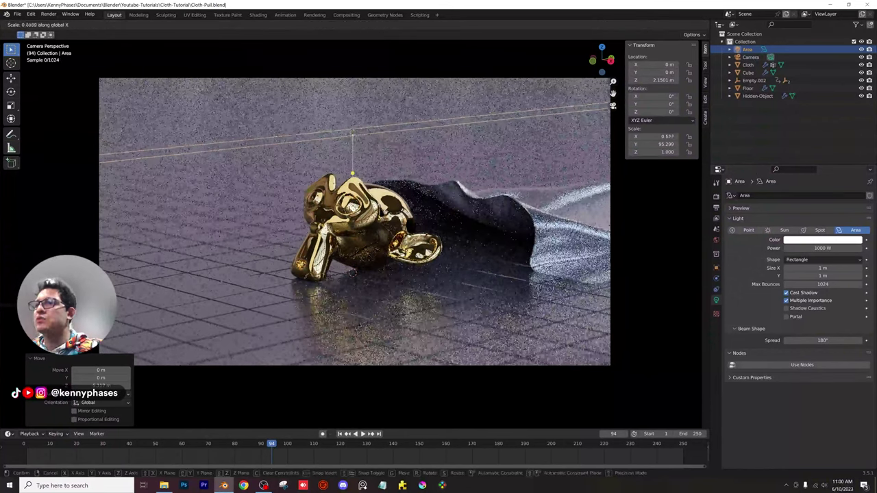
pyautogui.press('Return')
# Move the strip light up to about Z 3.31 m and along global X to about -0.47 m
pyautogui.press('g')
pyautogui.press('z')
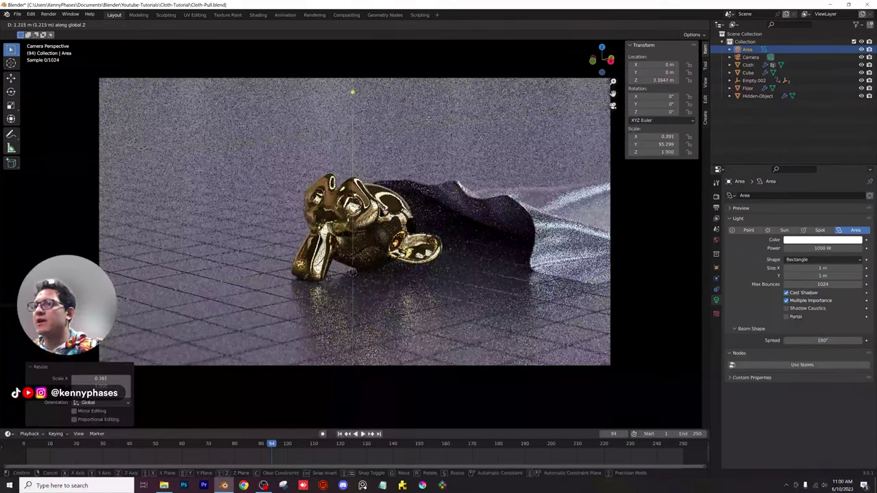
pyautogui.press('Return')
pyautogui.press('g')
pyautogui.press('x')
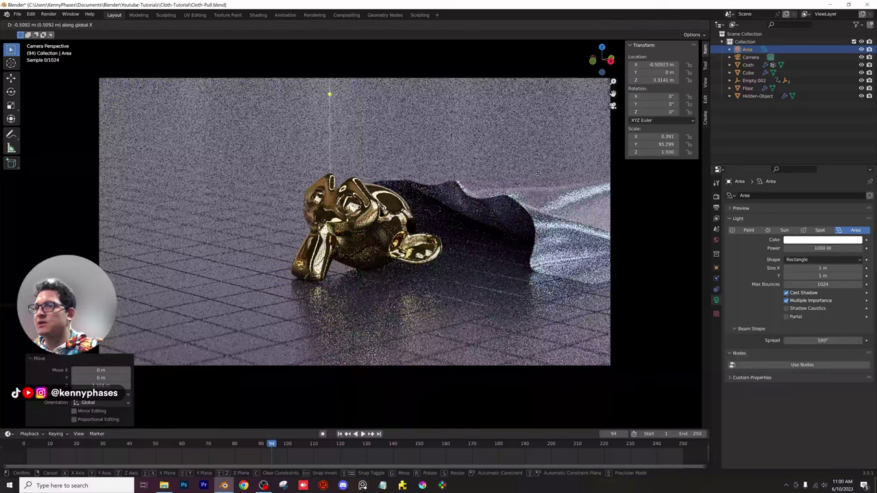
pyautogui.click(372, 235)
pyautogui.scroll(4, 372, 235)
pyautogui.scroll(-5, 372, 235)
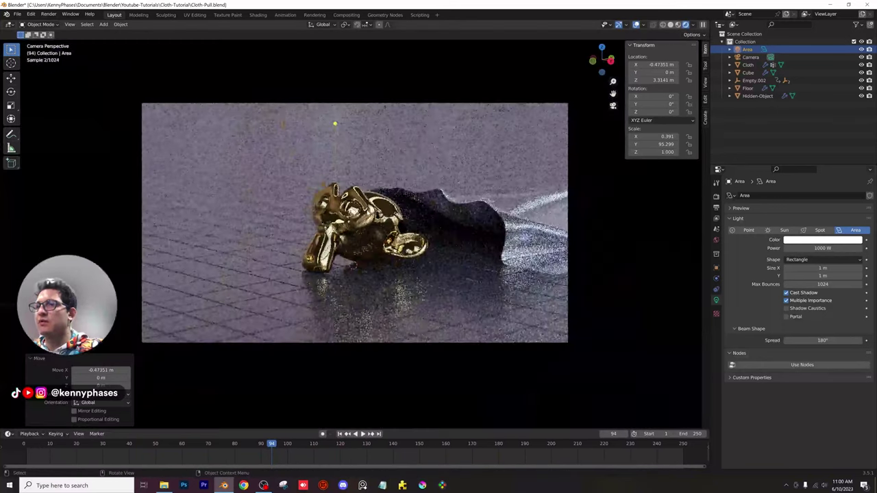
# Move the strip light to about Z 4.29 m and X -2.56 m, and return to the camera view
pyautogui.moveTo(372, 235); pyautogui.dragTo(322, 206, button='middle')
pyautogui.press('g')
pyautogui.press('z')
pyautogui.click(403, 196)
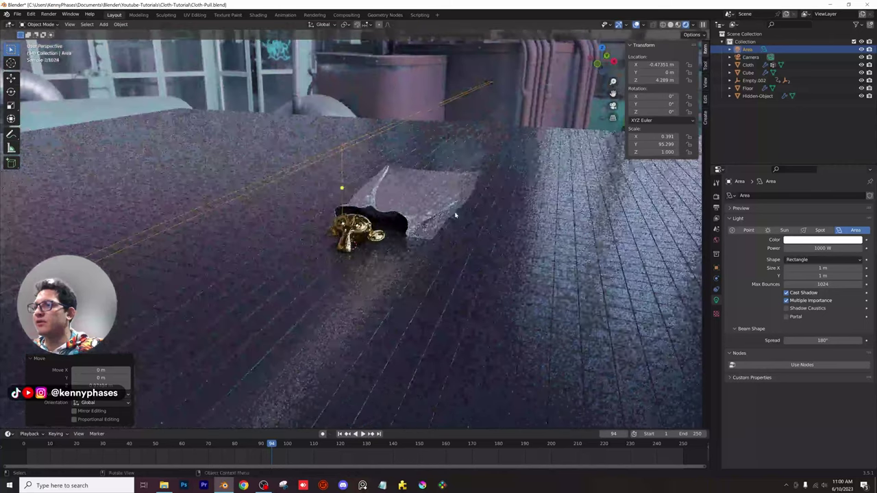
pyautogui.press('g')
pyautogui.press('x')
pyautogui.click(385, 180)
pyautogui.press('KP_0')
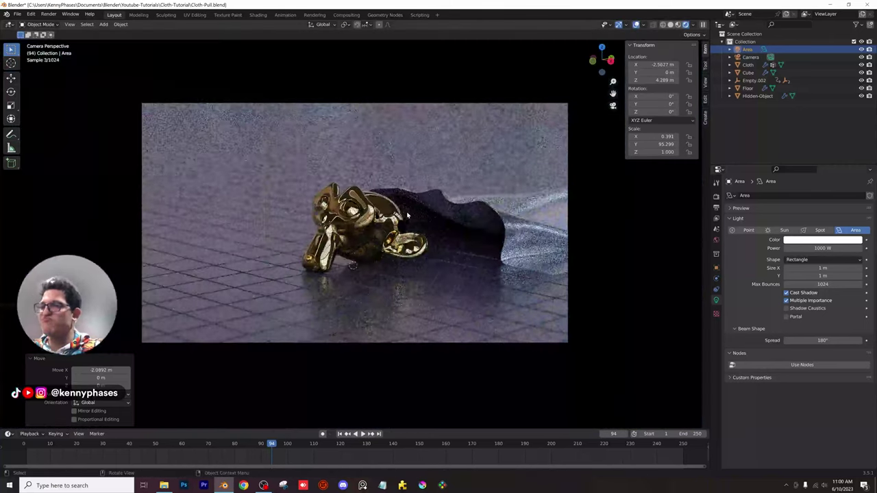
# Move the strip light along global X to about -0.81 m
pyautogui.press('g')
pyautogui.press('x')
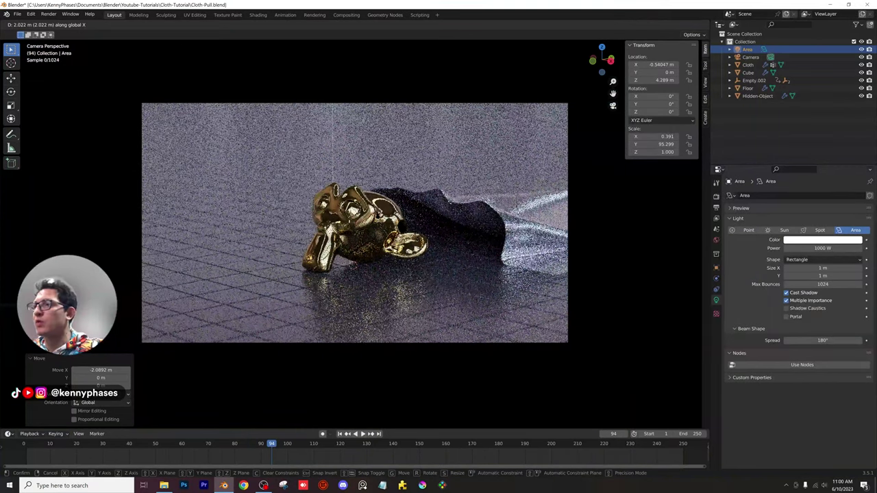
pyautogui.click(442, 200)
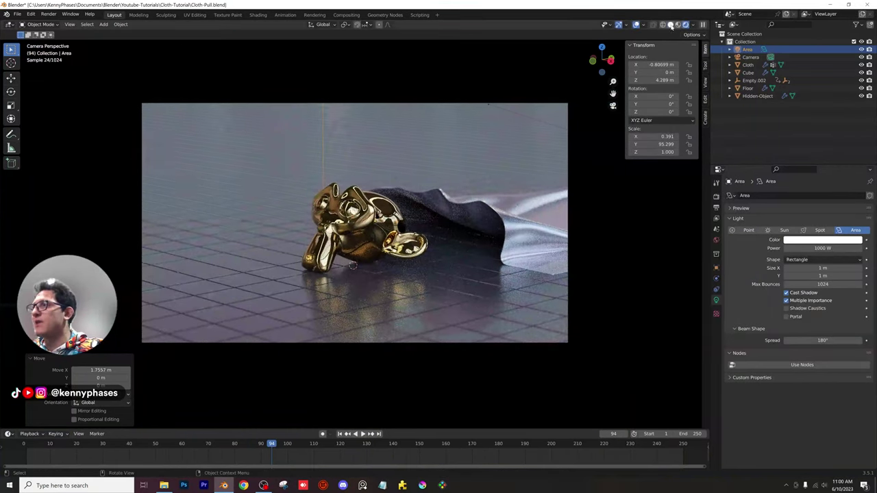
# In solid shading, duplicate the strip light twice along global X, placing the copies at about X 0.10 m and 0.91 m
pyautogui.click(671, 25)
pyautogui.moveTo(370, 180); pyautogui.dragTo(355, 172, button='middle')
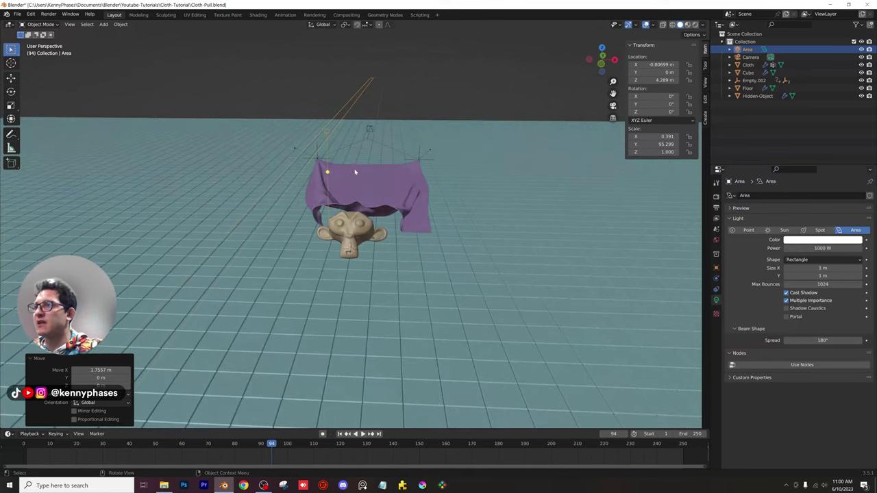
pyautogui.hotkey('shift', 'd')
pyautogui.press('x')
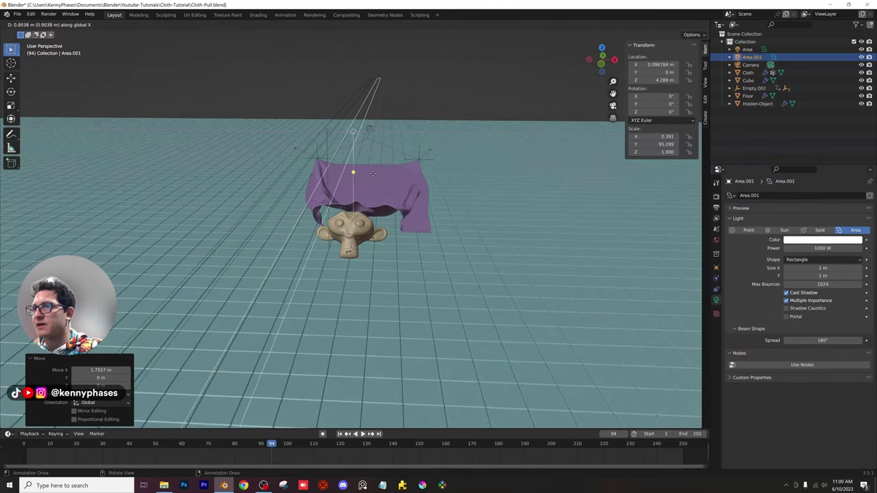
pyautogui.click(374, 176)
pyautogui.hotkey('shift', 'd')
pyautogui.press('x')
pyautogui.click(397, 157)
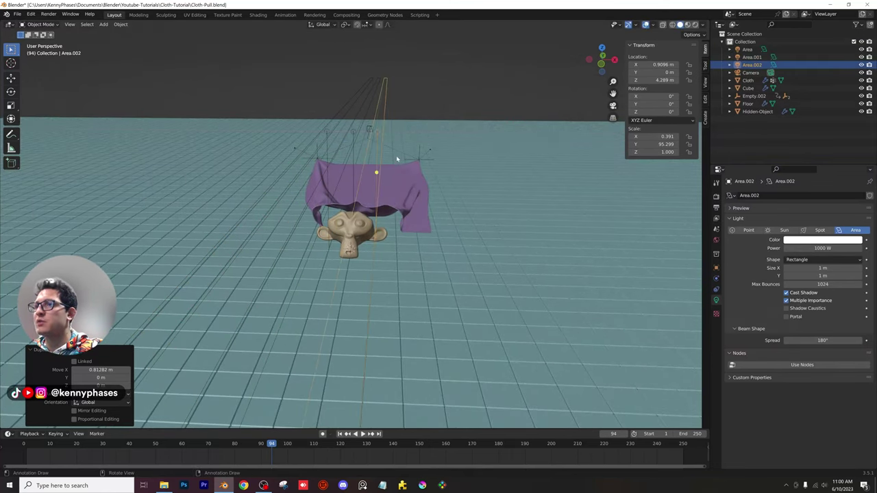
# Duplicate the last strip light along global X to the other side of the monkey head, at about X -2.11 m
pyautogui.moveTo(398, 157); pyautogui.dragTo(397, 151, button='middle')
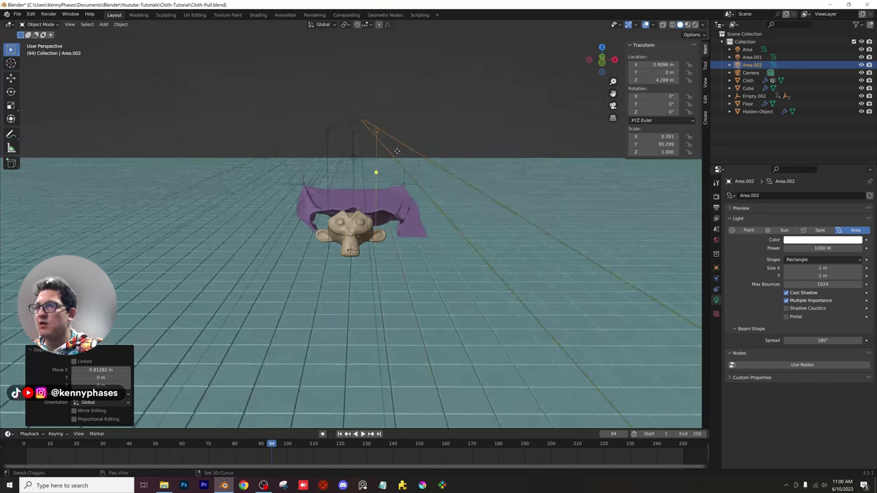
pyautogui.click(399, 133)
pyautogui.click(379, 132)
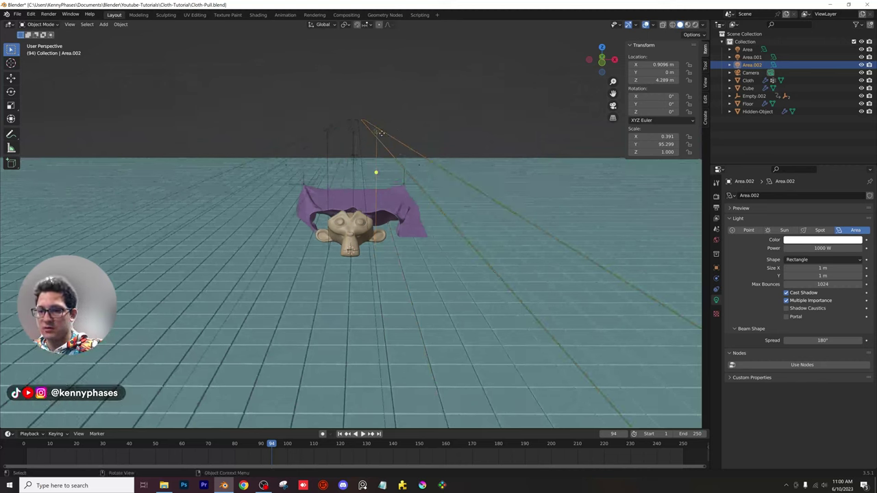
pyautogui.hotkey('shift', 'd')
pyautogui.press('x')
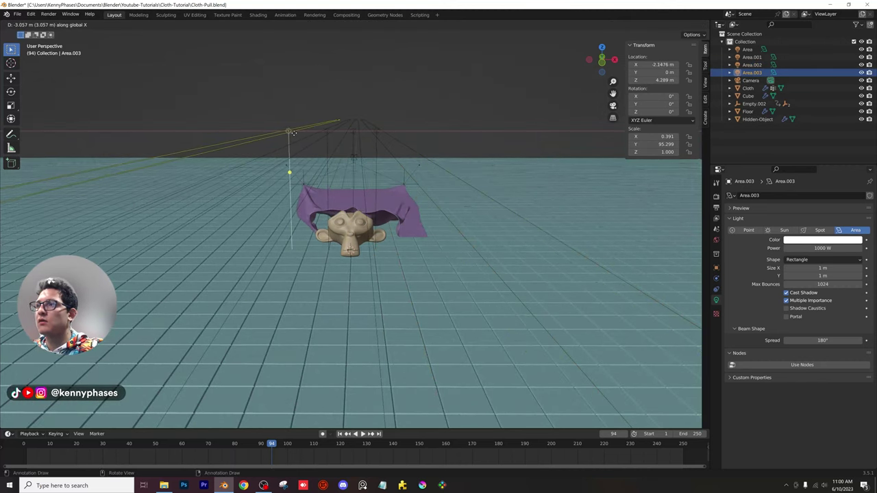
pyautogui.click(302, 140)
pyautogui.moveTo(302, 139); pyautogui.dragTo(345, 144, button='middle')
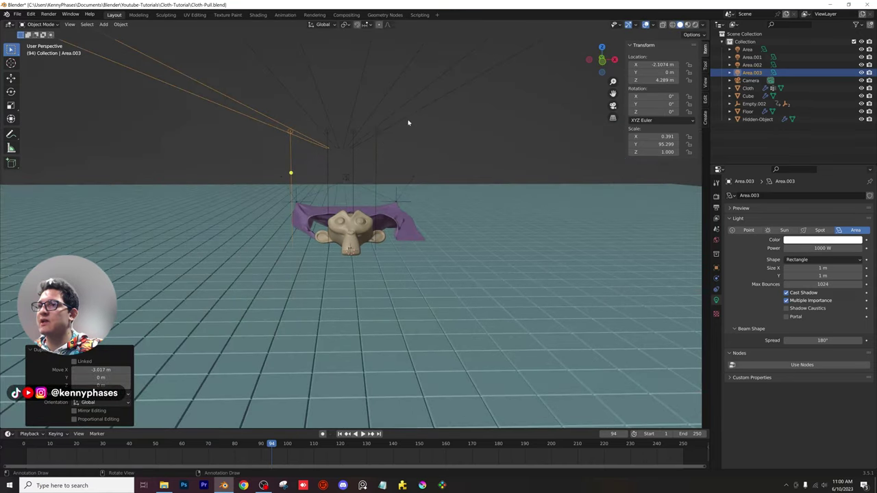
# Select all four strip lights, try moving them together freely, and undo that move
pyautogui.moveTo(405, 121); pyautogui.dragTo(252, 148)
pyautogui.moveTo(252, 148); pyautogui.dragTo(291, 145, button='middle')
pyautogui.press('g')
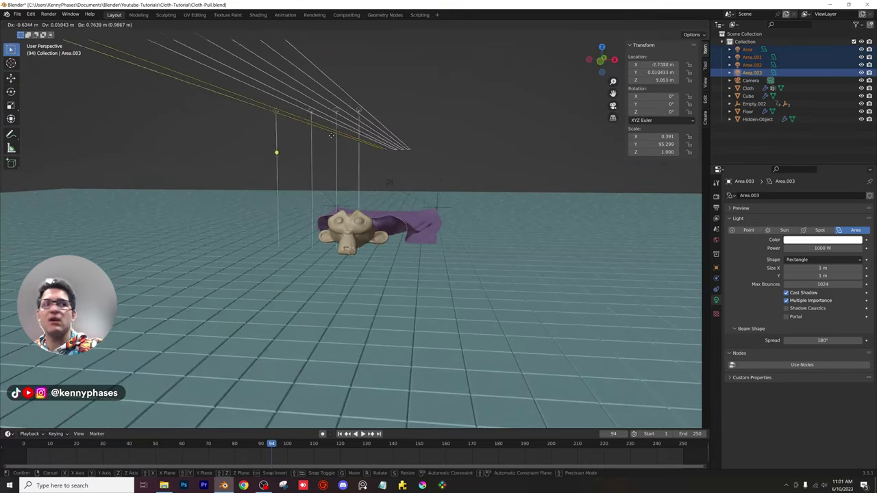
pyautogui.click(370, 132)
pyautogui.hotkey('ctrl', 'z')
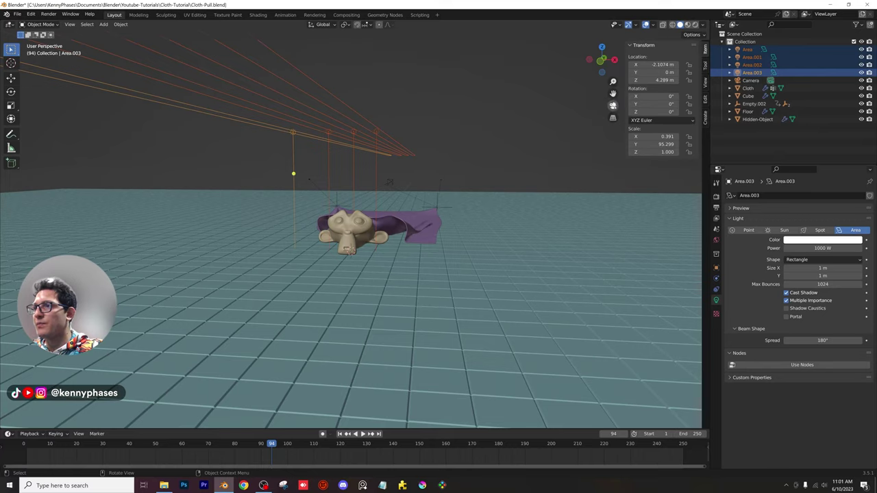
# Lower the four strip lights along global Z to about 4.04 m in the rendered camera view
pyautogui.press('KP_0')
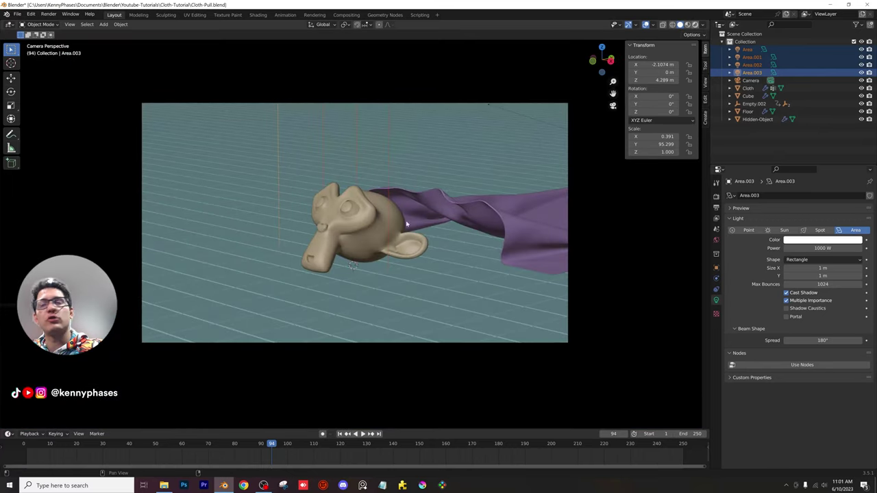
pyautogui.press('z')
pyautogui.scroll(1, 407, 224)
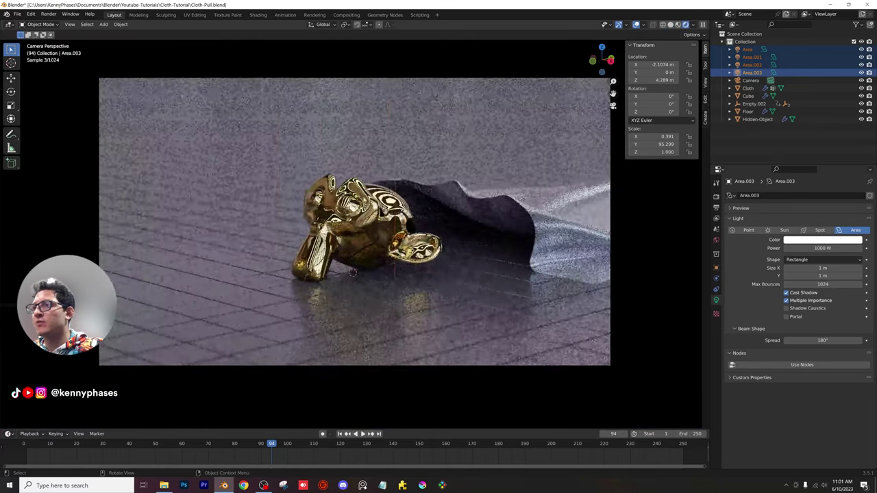
pyautogui.press('g')
pyautogui.press('z')
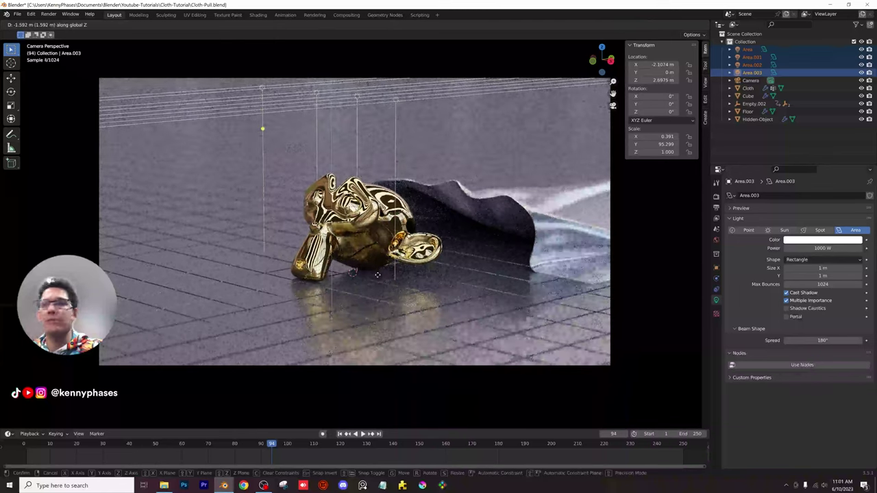
pyautogui.click(466, 185)
# Shift the four strip lights about -1.15 m along global X and save the file
pyautogui.press('g')
pyautogui.press('x')
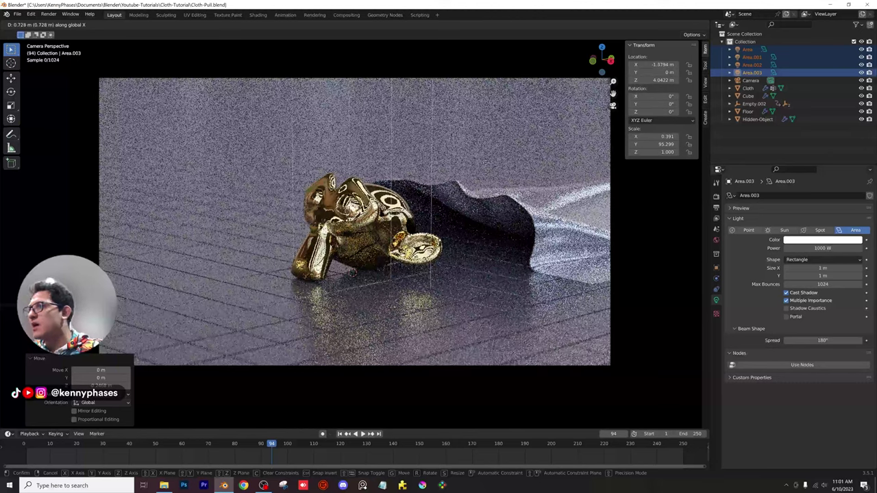
pyautogui.click(416, 142)
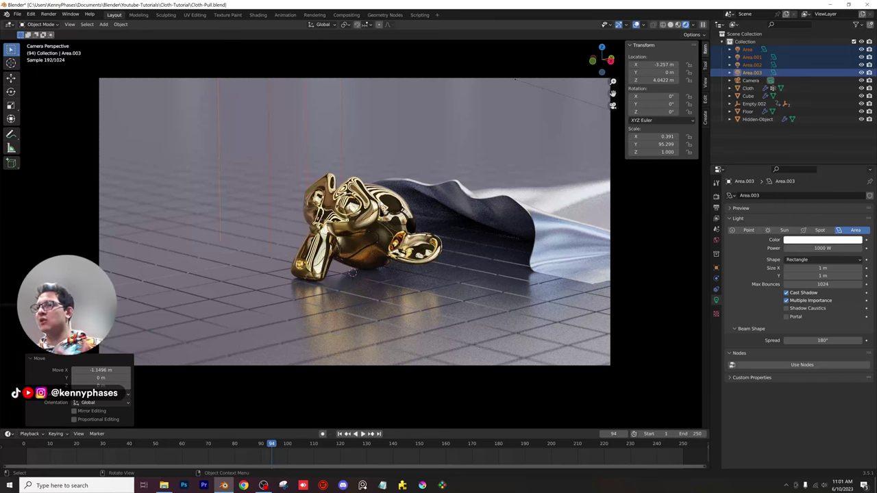
pyautogui.hotkey('ctrl', 's')
# Preview the rendered cloth over the monkey head around frame 55
pyautogui.click(170, 445)
pyautogui.press('space')
pyautogui.press('space')
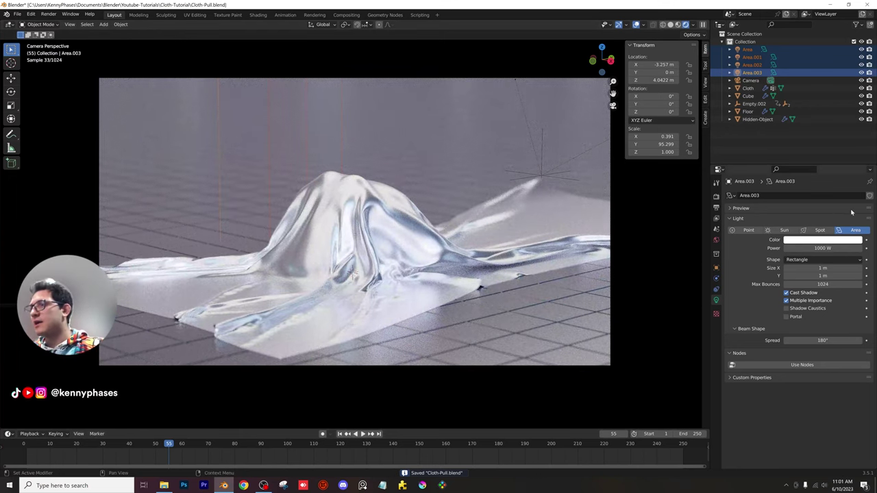
# Set the color management look to High Contrast in the render settings and save the file
pyautogui.click(716, 198)
pyautogui.scroll(-1, 780, 363)
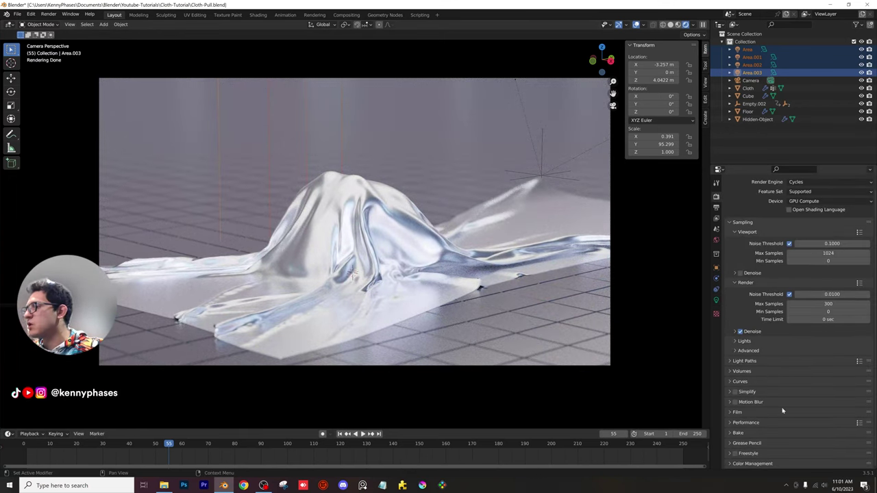
pyautogui.click(772, 466)
pyautogui.scroll(-5, 792, 375)
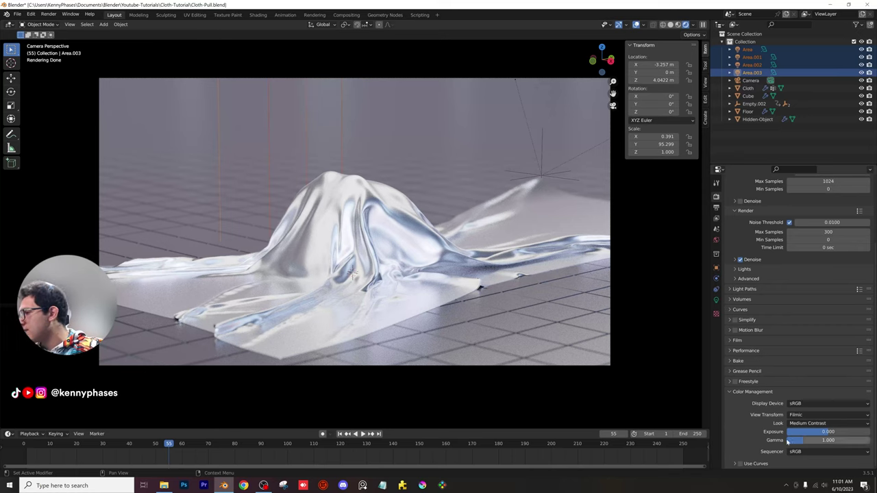
pyautogui.click(826, 424)
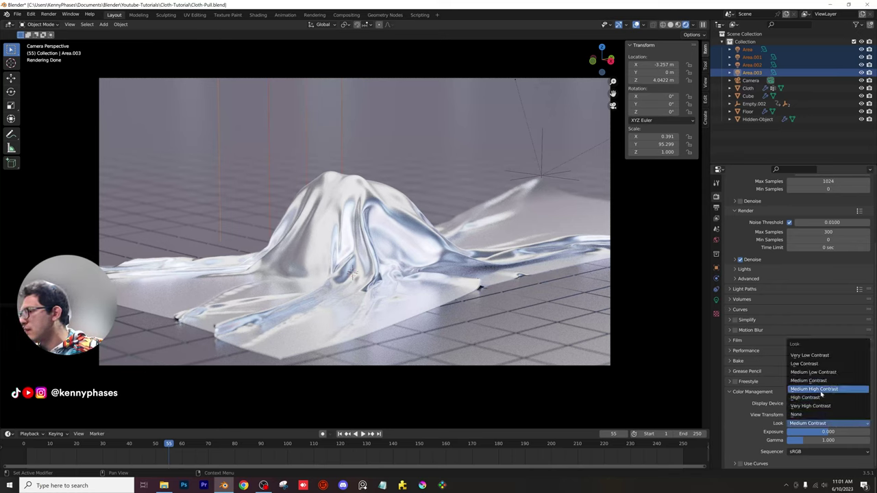
pyautogui.click(817, 398)
pyautogui.hotkey('ctrl', 's')
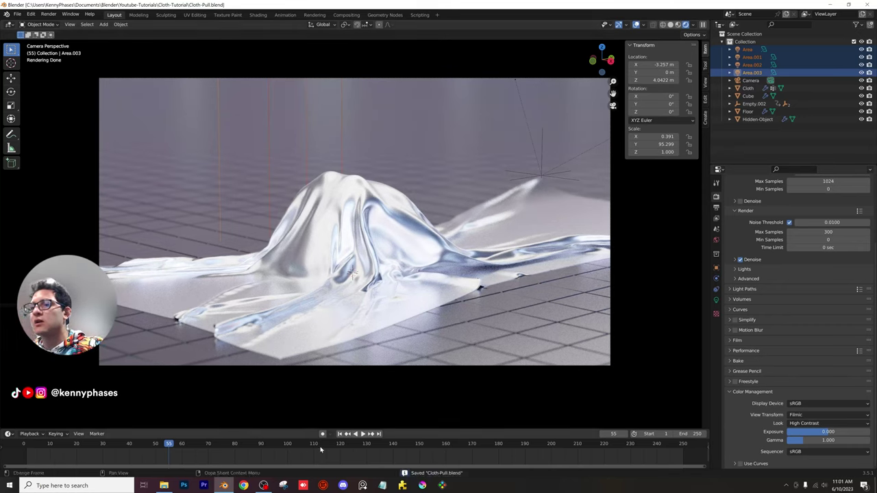
# Check the rendered cloth reveal at frames 112, 93, 81 and 91, with a brief playback from frame 81
pyautogui.click(320, 449)
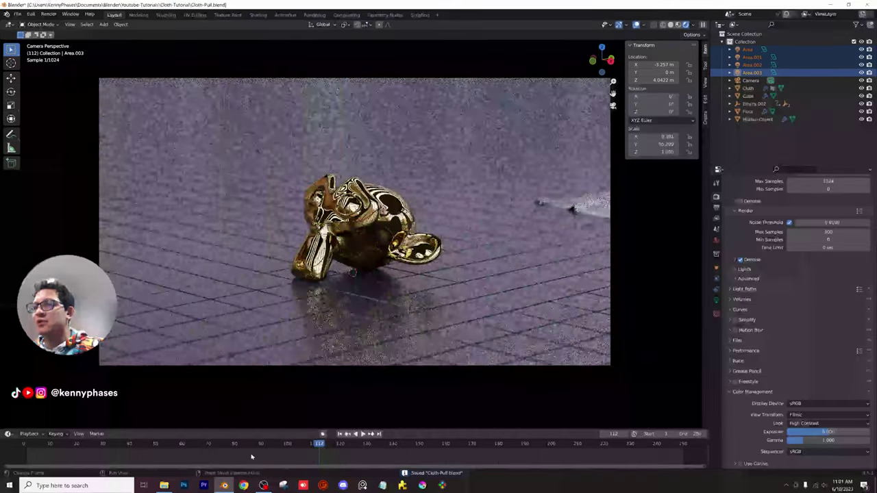
pyautogui.click(269, 446)
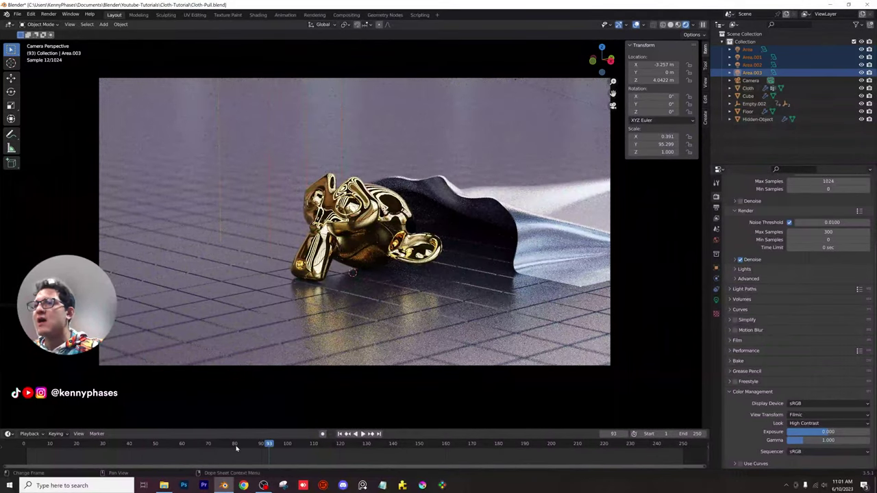
pyautogui.click(236, 445)
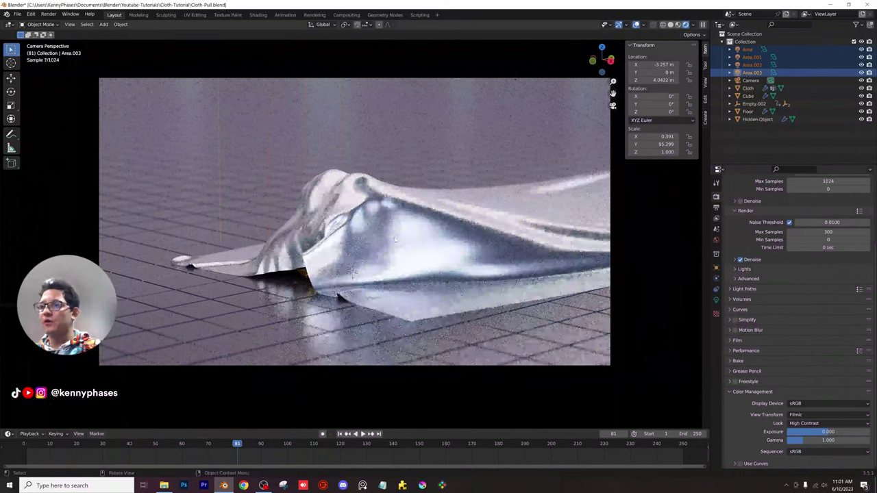
pyautogui.press('space')
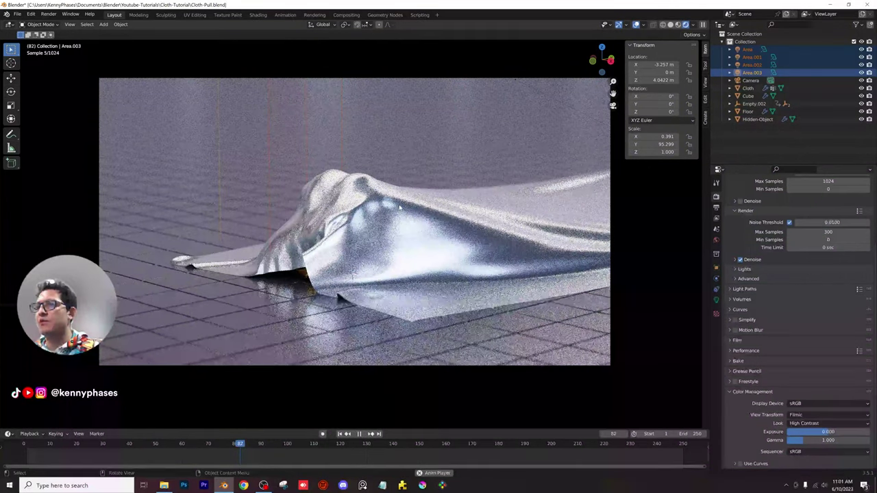
pyautogui.press('space')
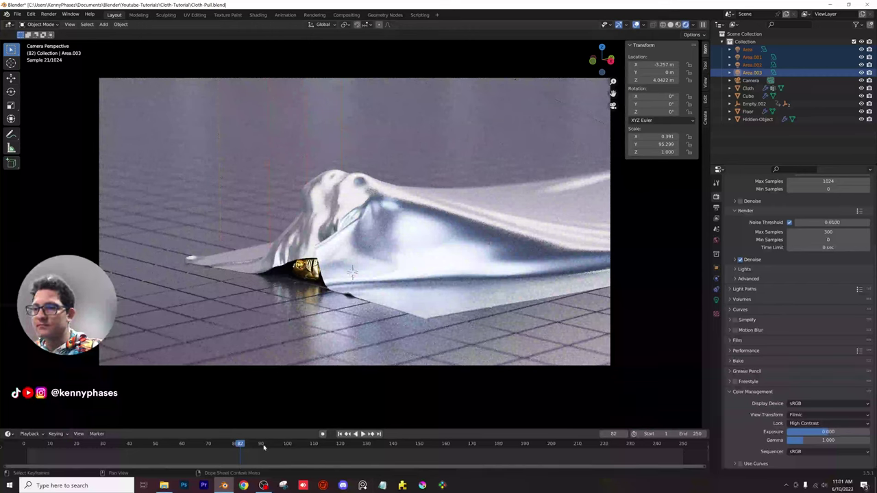
pyautogui.click(263, 445)
# Enable Motion Blur in the render settings and save the file
pyautogui.hotkey('ctrl', 's')
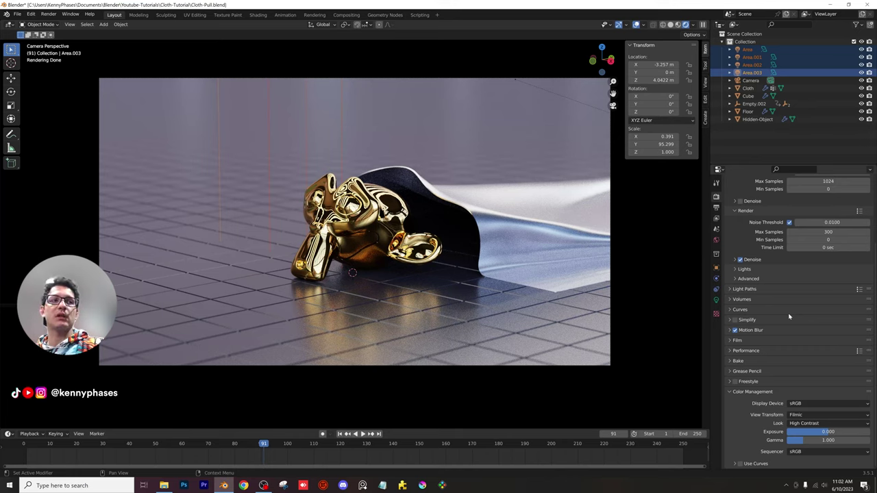
pyautogui.hotkey('ctrl', 's')
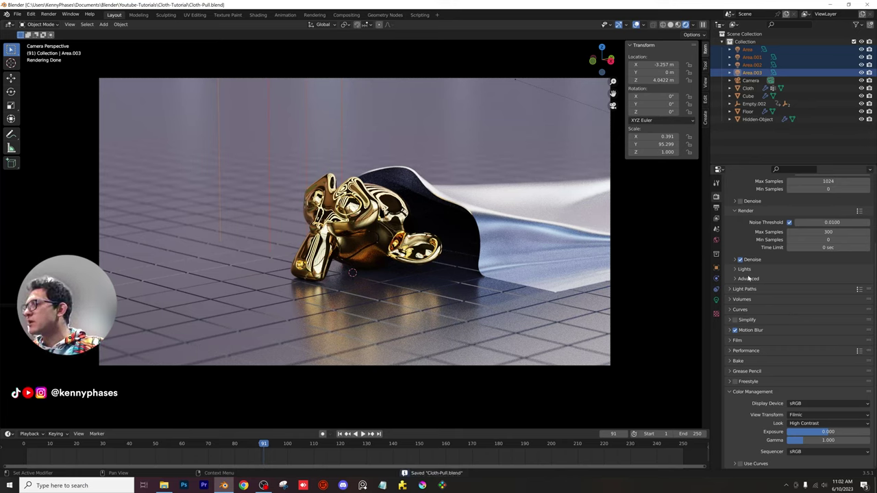
# Set all light path max bounces, from Total through Transparent, to 3
pyautogui.click(753, 290)
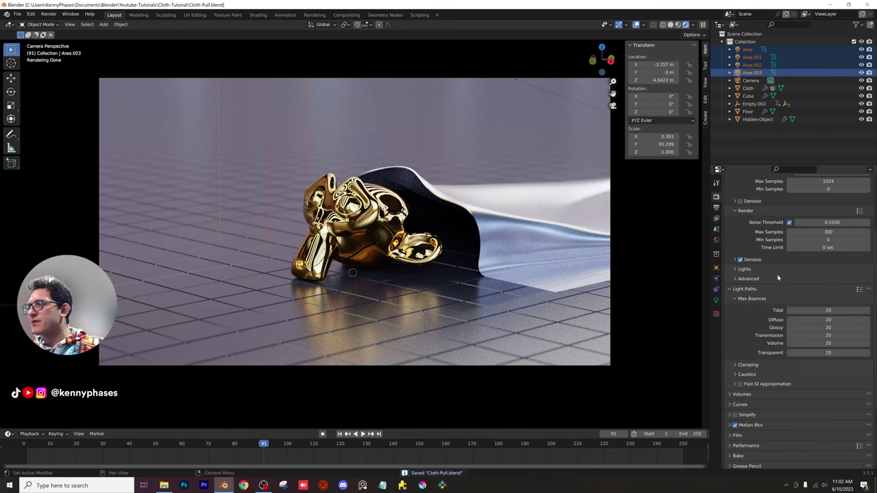
pyautogui.scroll(-1, 788, 291)
pyautogui.click(828, 274)
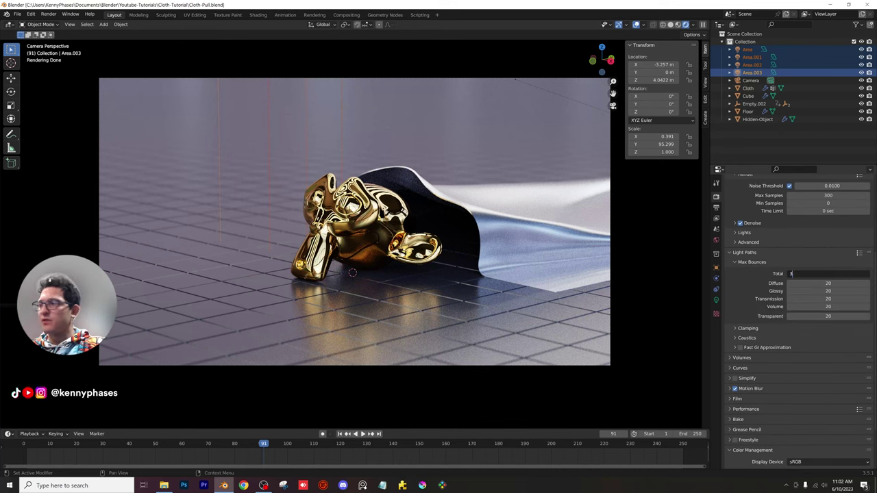
pyautogui.write('3')
pyautogui.press('Return')
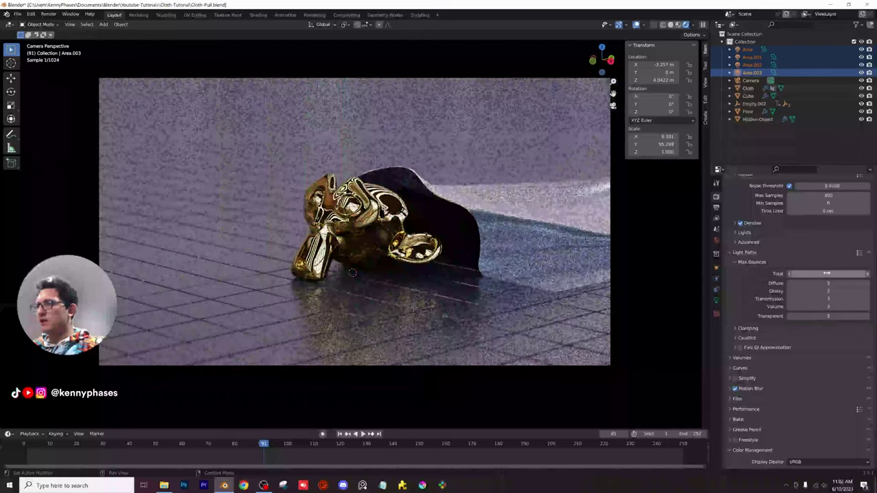
# Test Fast GI Approximation in a close-up of the monkey head, leave it disabled, and save the file
pyautogui.click(740, 347)
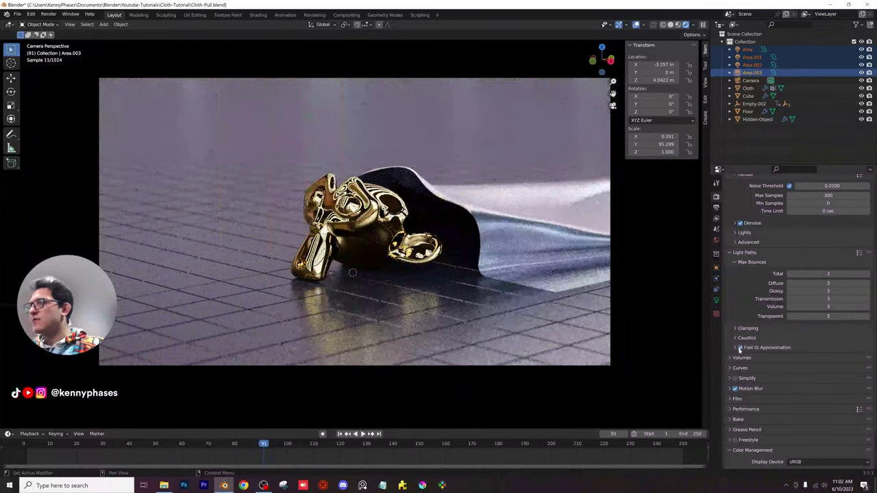
pyautogui.scroll(6, 368, 304)
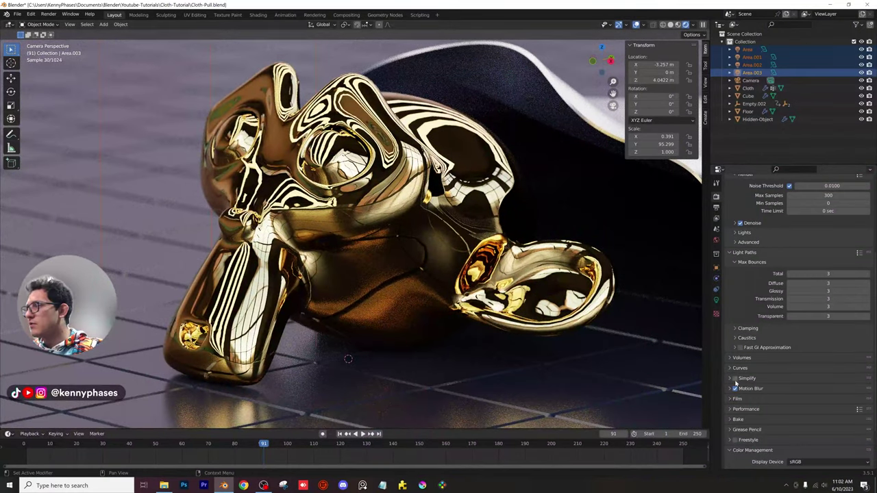
pyautogui.click(740, 348)
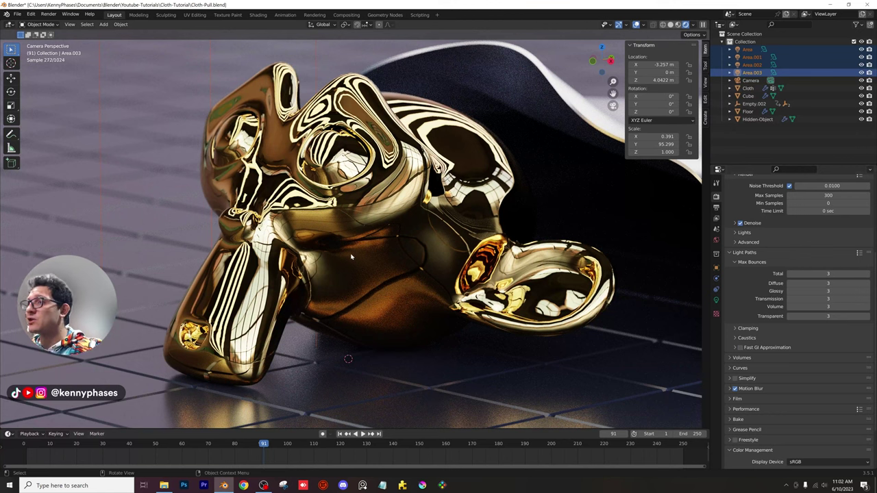
pyautogui.hotkey('ctrl', 's')
pyautogui.scroll(-5, 354, 259)
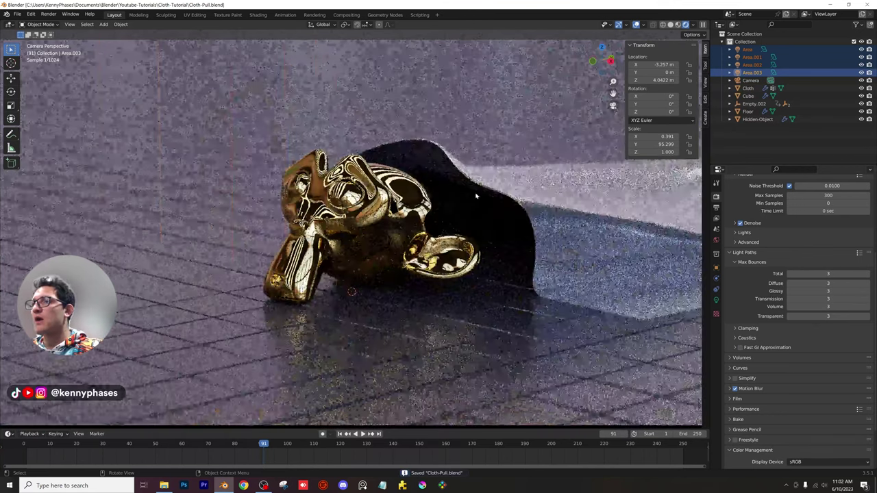
# Set the render Max Samples to 50 and save the file
pyautogui.scroll(3, 823, 254)
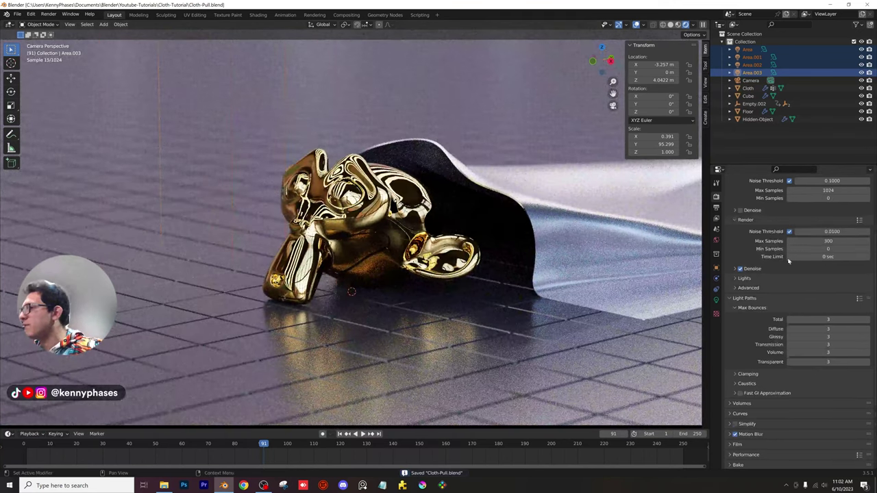
pyautogui.click(794, 241)
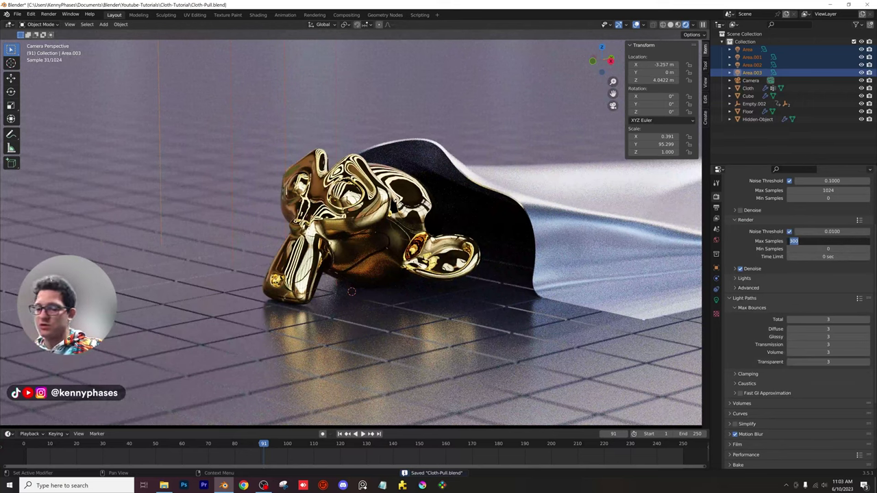
pyautogui.write('50')
pyautogui.press('Return')
pyautogui.hotkey('ctrl', 's')
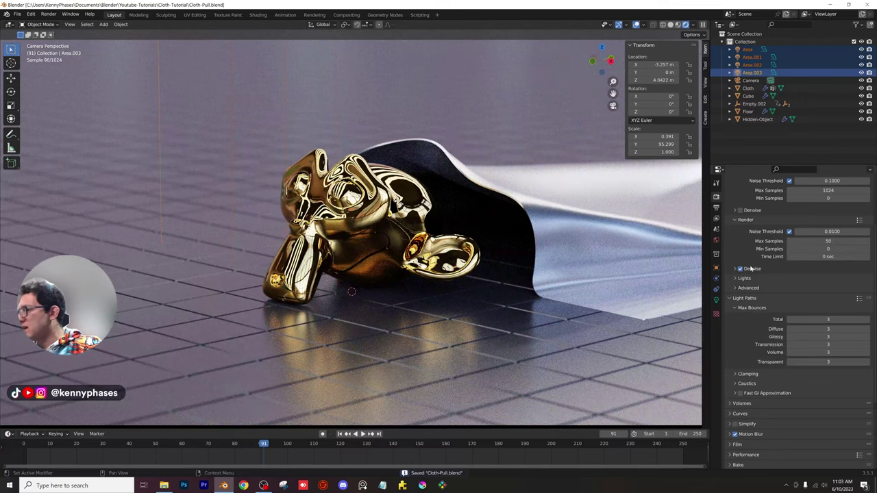
# Expand the render Denoise settings, collapse the Light Paths section, and save the file
pyautogui.click(754, 268)
pyautogui.click(754, 320)
pyautogui.scroll(3, 788, 322)
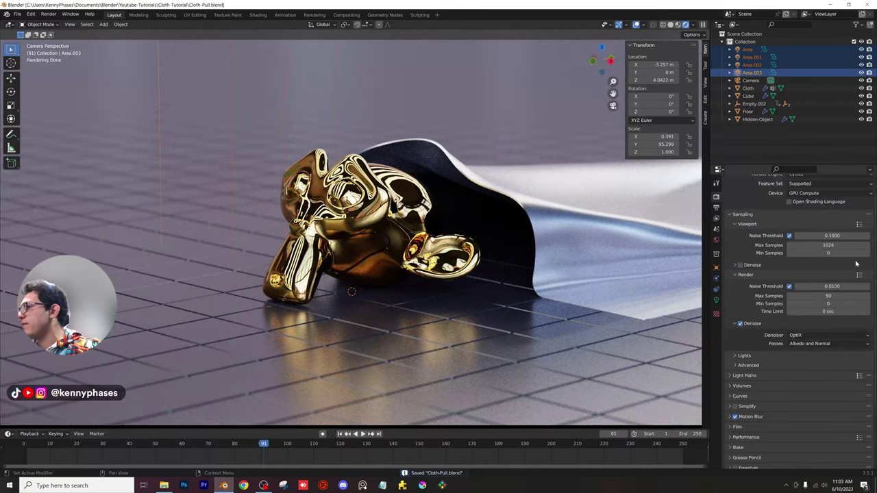
pyautogui.hotkey('ctrl', 's')
# Switch the viewport to solid shading, render frame 91 as an image, and examine the floor reflections for noise
pyautogui.scroll(-2, 577, 253)
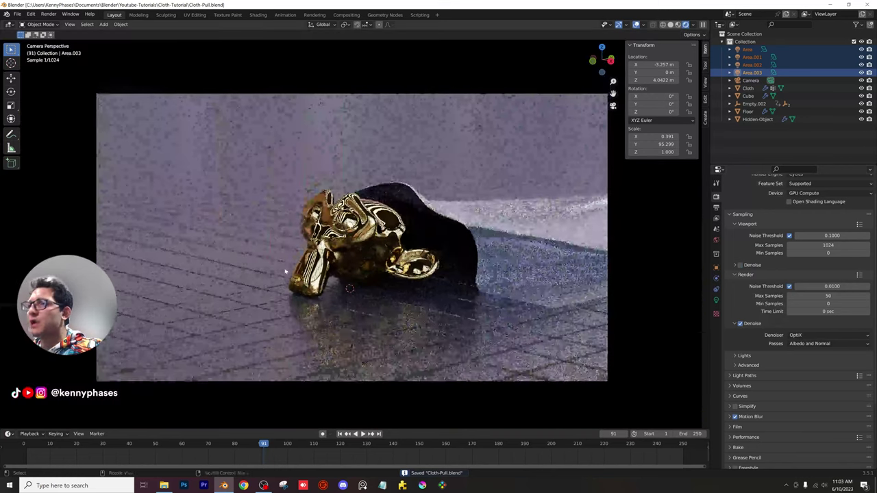
pyautogui.press('z')
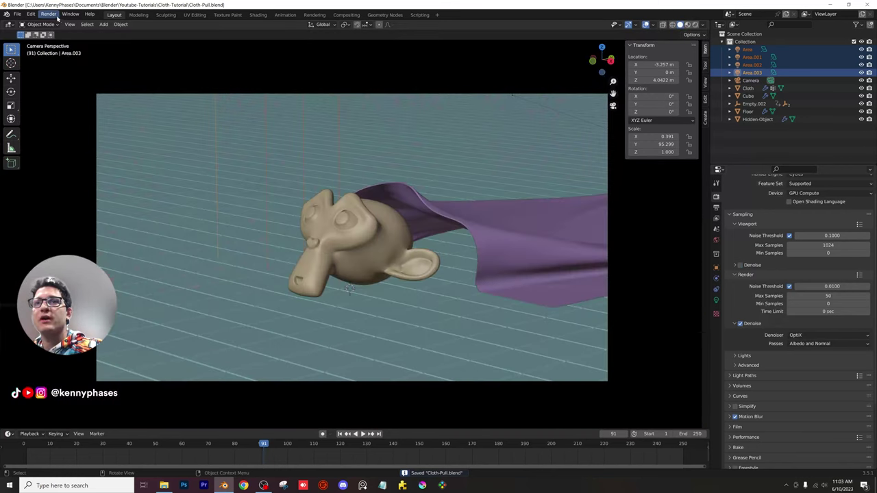
pyautogui.click(49, 14)
pyautogui.click(68, 23)
pyautogui.moveTo(198, 11); pyautogui.dragTo(396, 117)
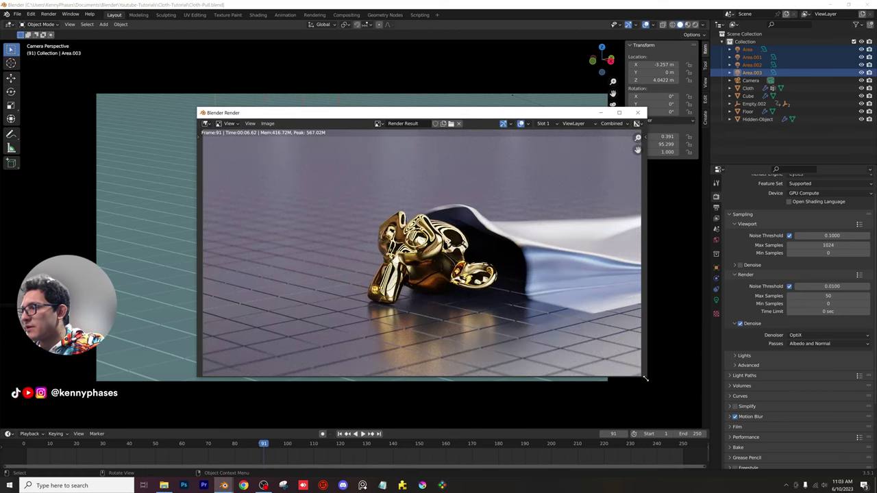
pyautogui.moveTo(644, 378); pyautogui.dragTo(701, 416)
pyautogui.moveTo(507, 112); pyautogui.dragTo(460, 81)
pyautogui.scroll(4, 406, 254)
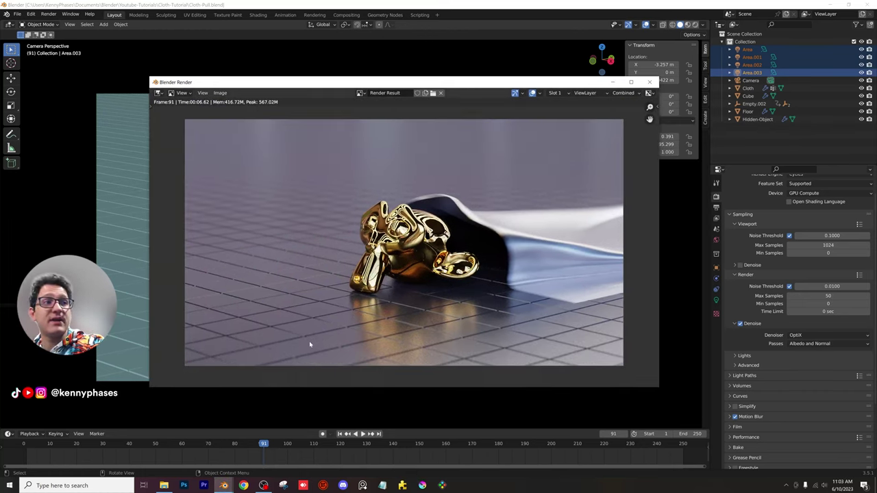
pyautogui.scroll(6, 406, 254)
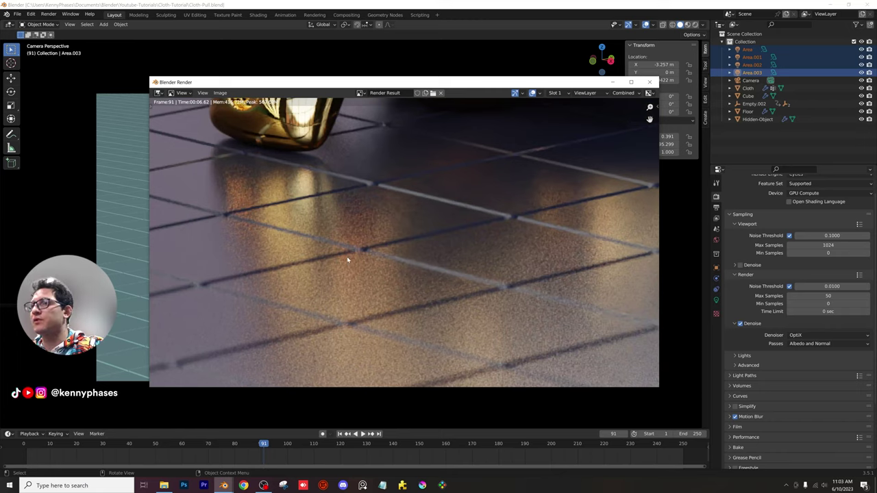
pyautogui.scroll(-8, 347, 260)
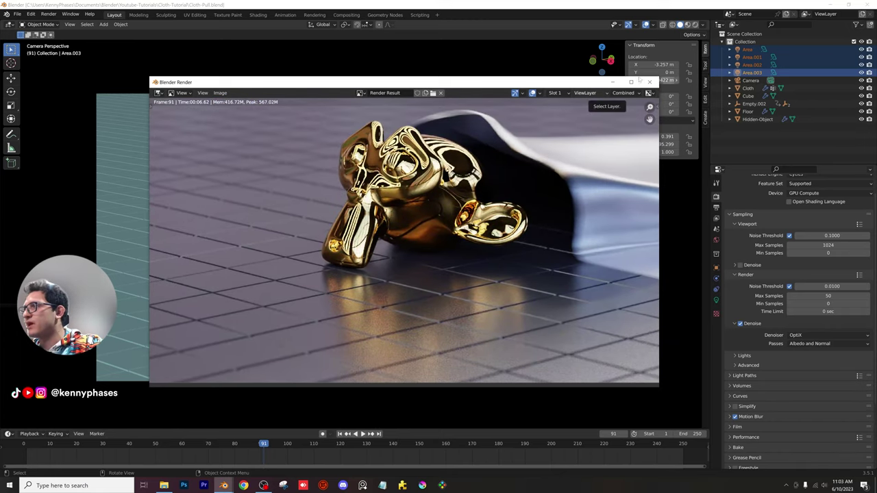
pyautogui.click(650, 82)
# Set the render Max Samples to 150 and save the file
pyautogui.click(828, 296)
pyautogui.write('1')
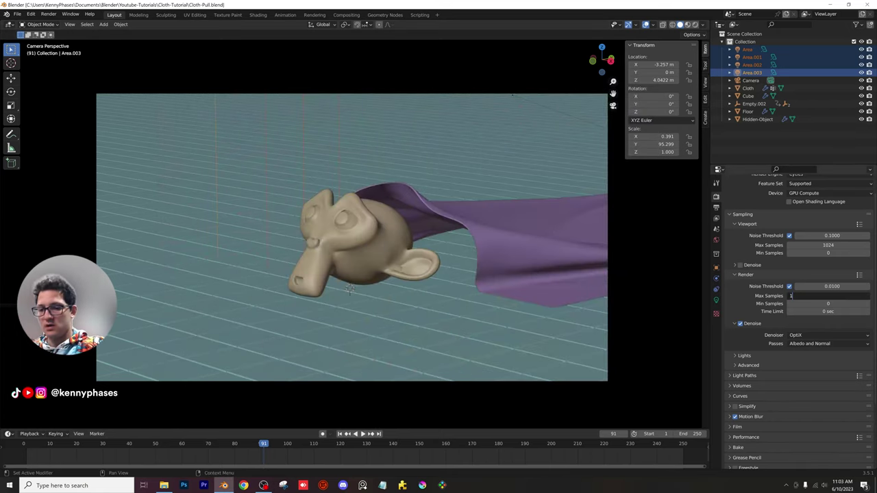
pyautogui.write('50')
pyautogui.press('Return')
pyautogui.hotkey('ctrl', 's')
# Render frame 91 again as an image and examine the gold reflections on the tiled floor up close
pyautogui.click(48, 14)
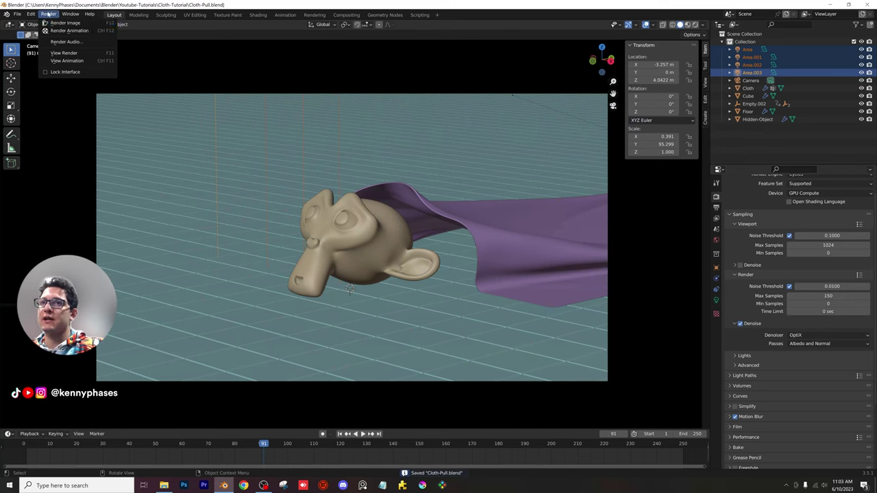
pyautogui.click(63, 23)
pyautogui.moveTo(274, 6); pyautogui.dragTo(455, 94)
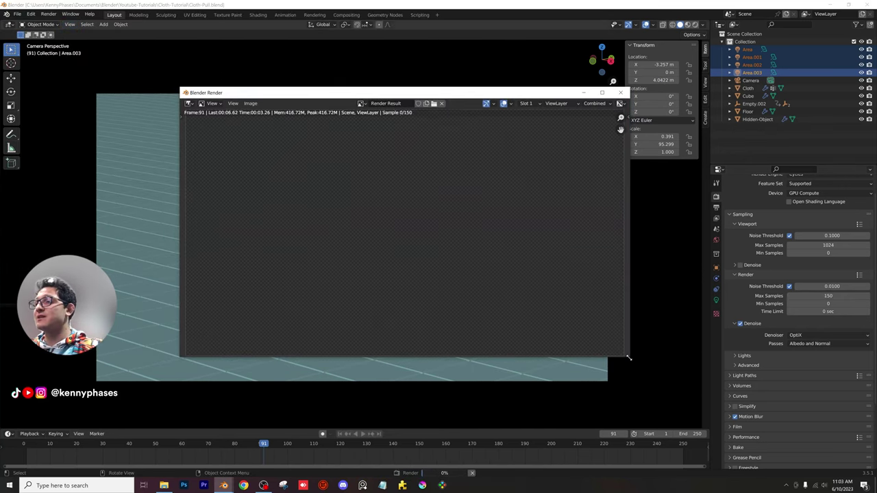
pyautogui.moveTo(627, 358); pyautogui.dragTo(741, 407)
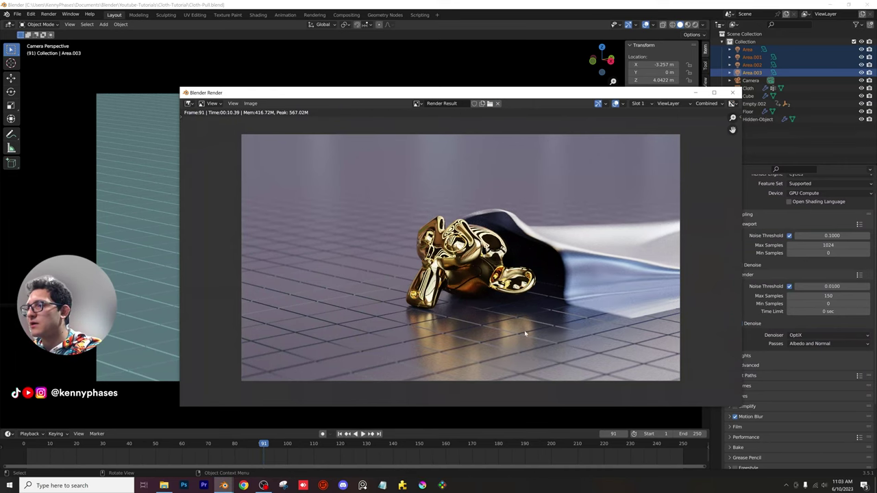
pyautogui.scroll(5, 525, 334)
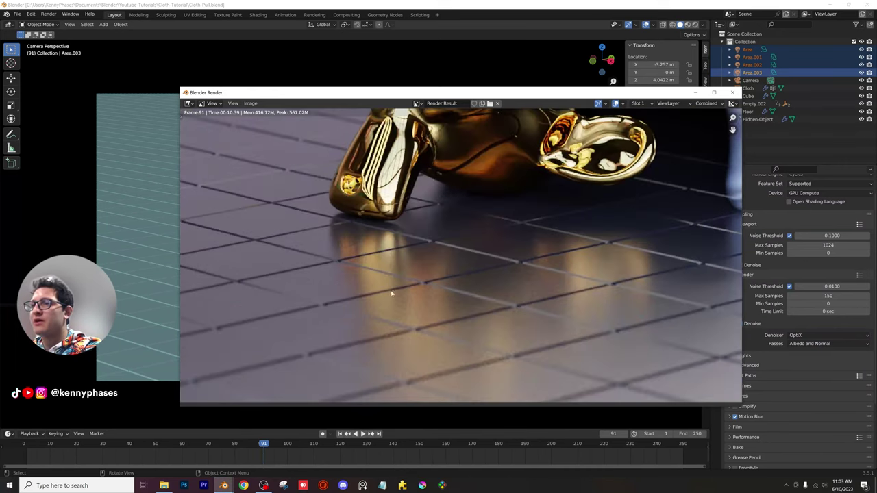
pyautogui.scroll(-6, 437, 288)
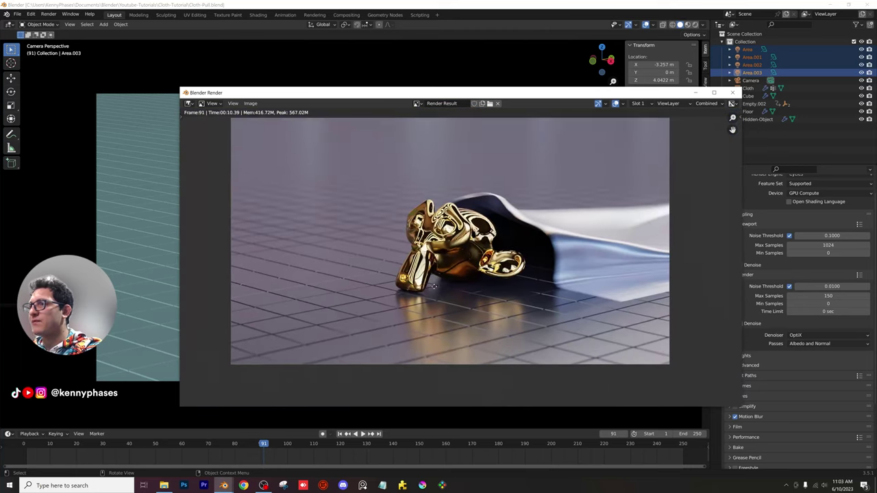
pyautogui.press('Escape')
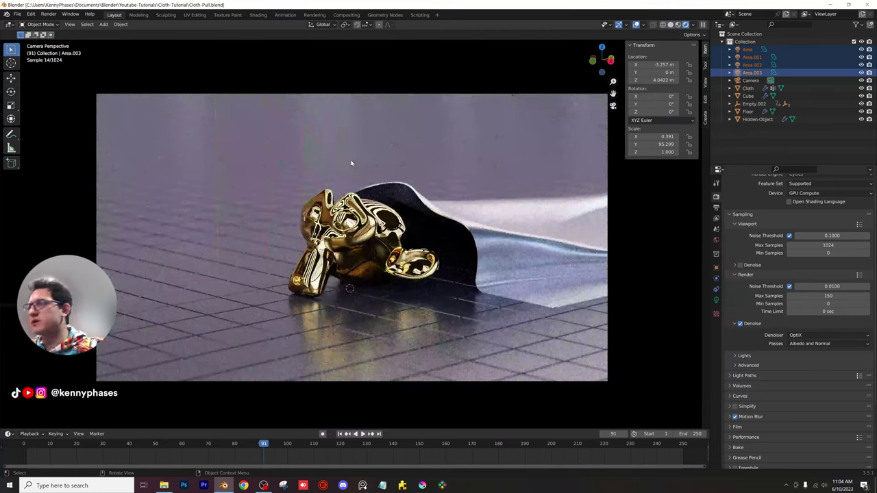
# Try studio.exr and studio_small_09_4k.hdr as the world environment texture
pyautogui.click(716, 242)
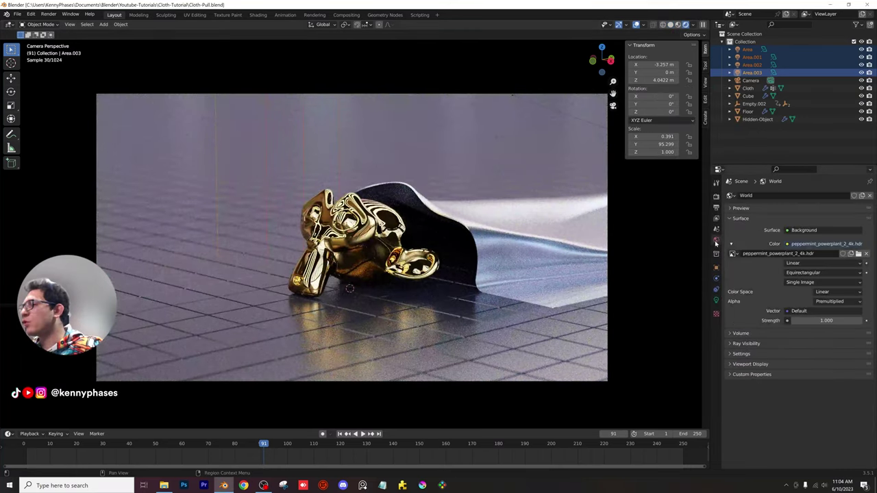
pyautogui.click(859, 253)
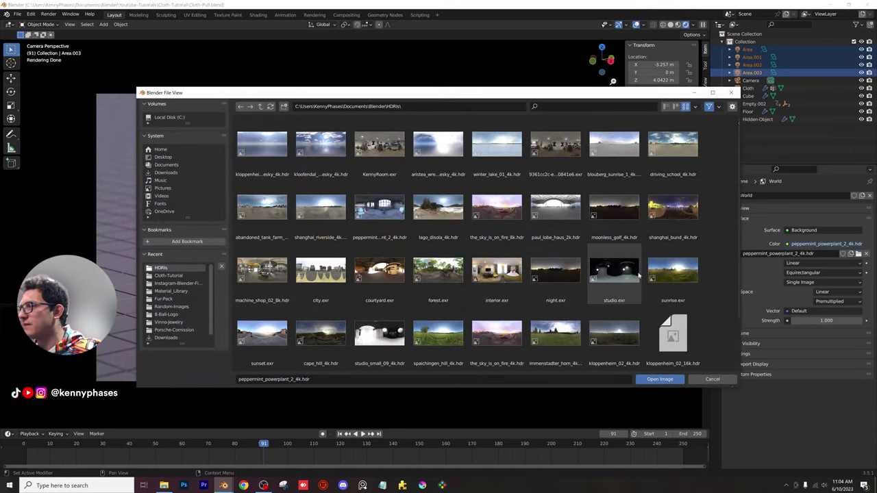
pyautogui.doubleClick(617, 278)
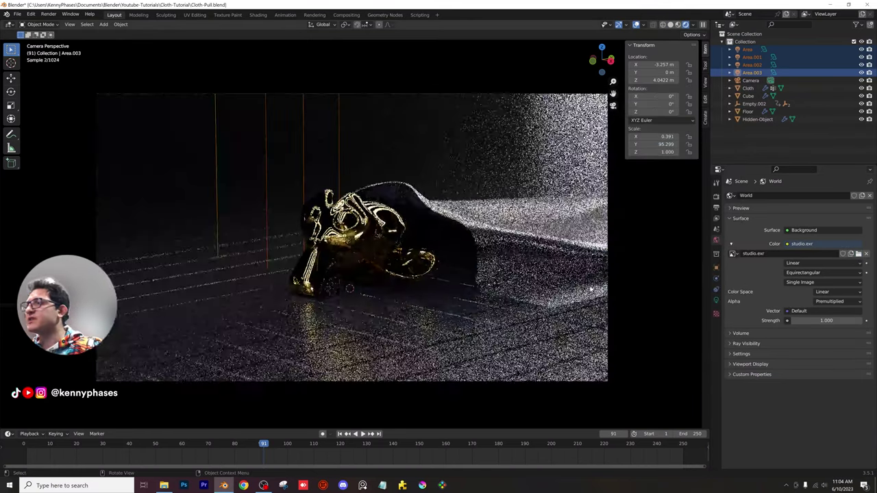
pyautogui.click(858, 254)
pyautogui.scroll(-2, 379, 289)
pyautogui.doubleClick(379, 289)
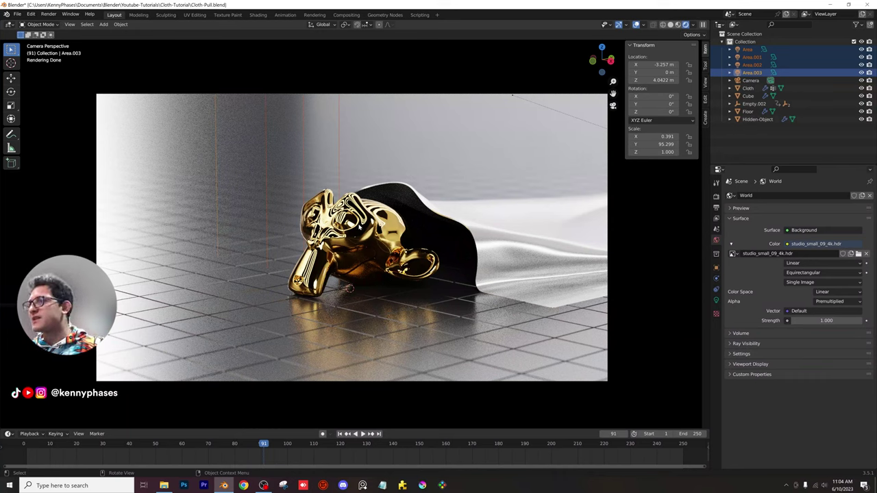
# Try spaichingen_hill_4k.hdr and moonless_golf_4k.hdr as the world environment texture
pyautogui.click(859, 253)
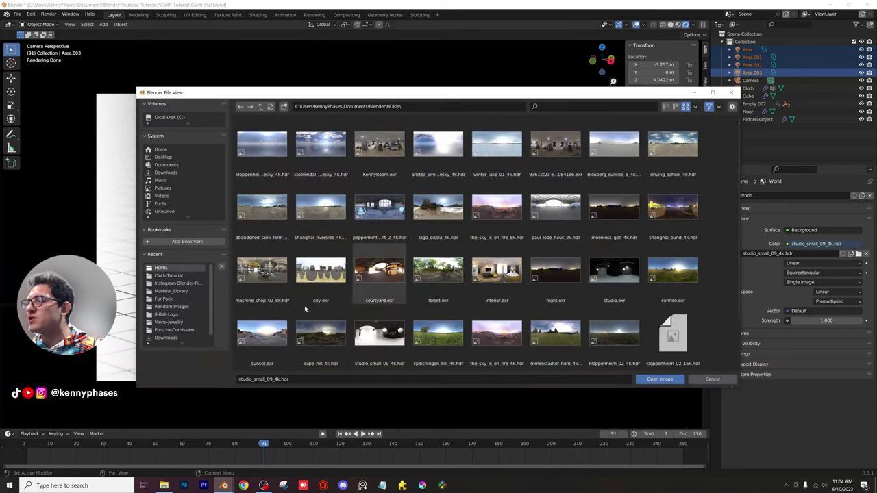
pyautogui.doubleClick(444, 335)
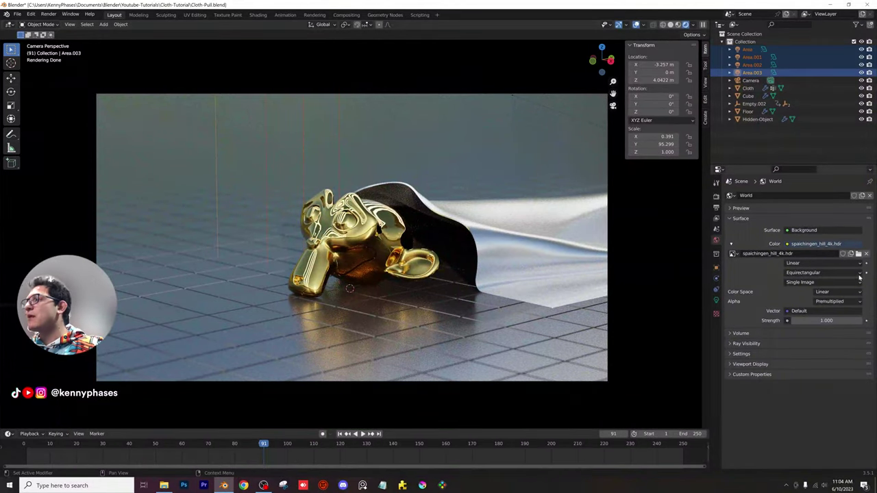
pyautogui.click(859, 253)
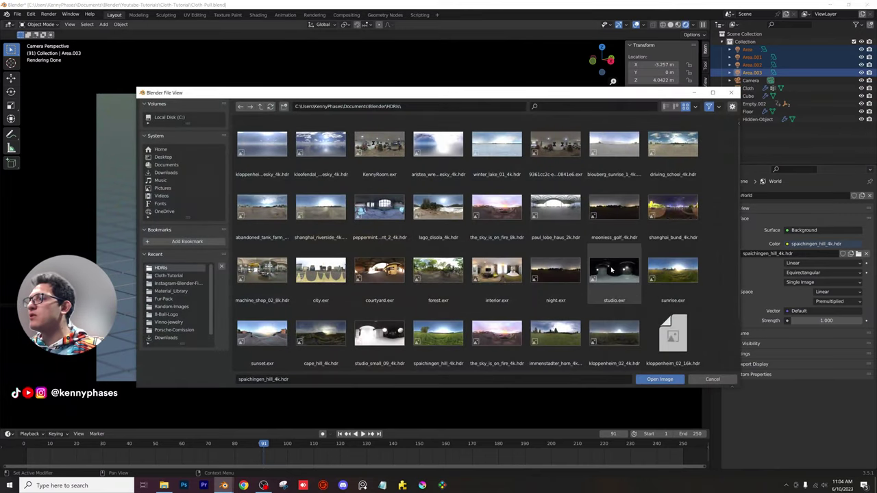
pyautogui.doubleClick(624, 217)
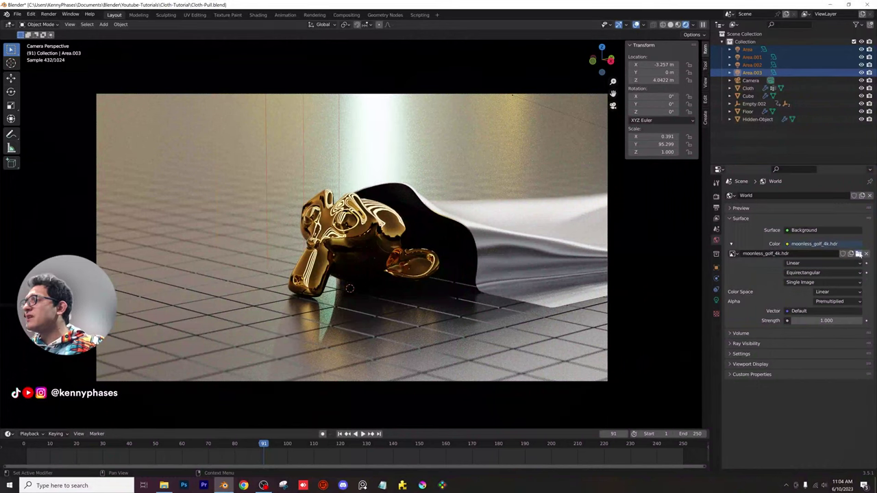
# Compare studio.exr and studio_small_09_4k.hdr once more as world environments, and restore peppermint_powerplant_2_4k.hdr
pyautogui.click(859, 253)
pyautogui.doubleClick(614, 269)
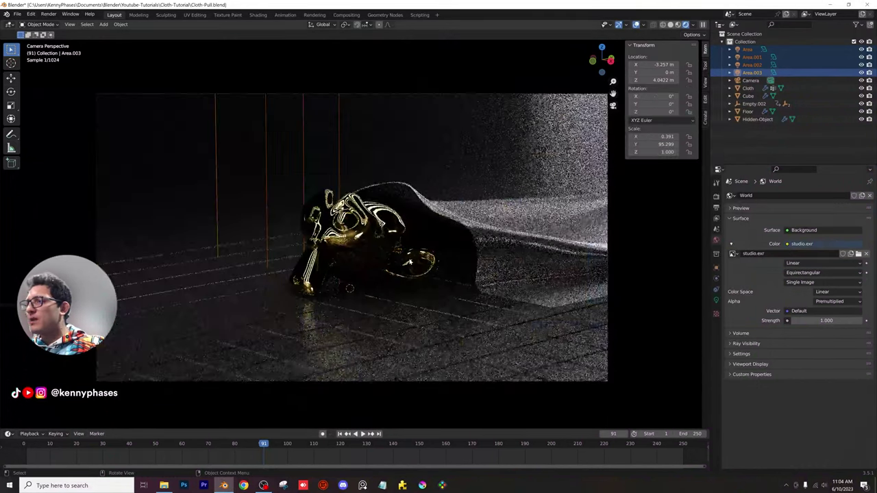
pyautogui.click(858, 253)
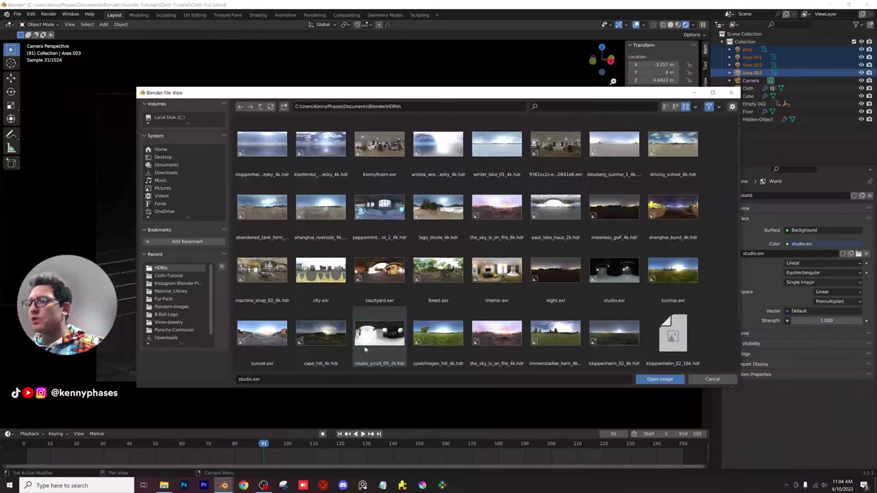
pyautogui.doubleClick(388, 337)
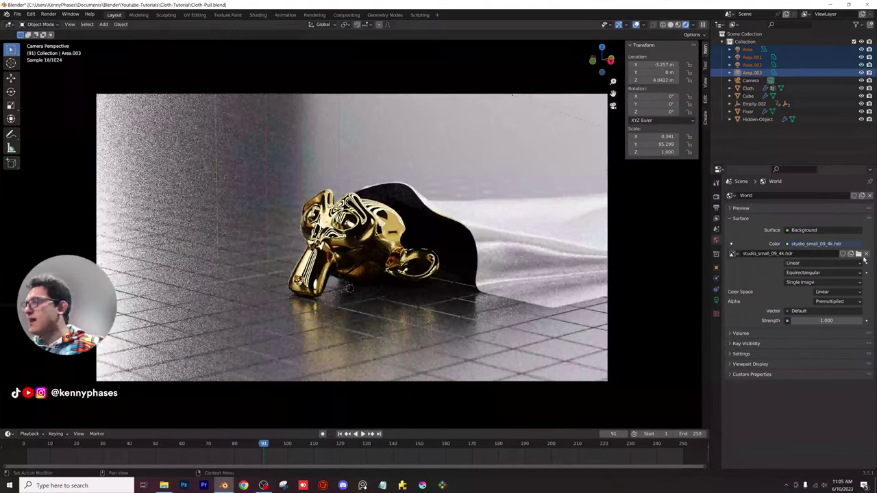
pyautogui.click(858, 254)
pyautogui.doubleClick(380, 209)
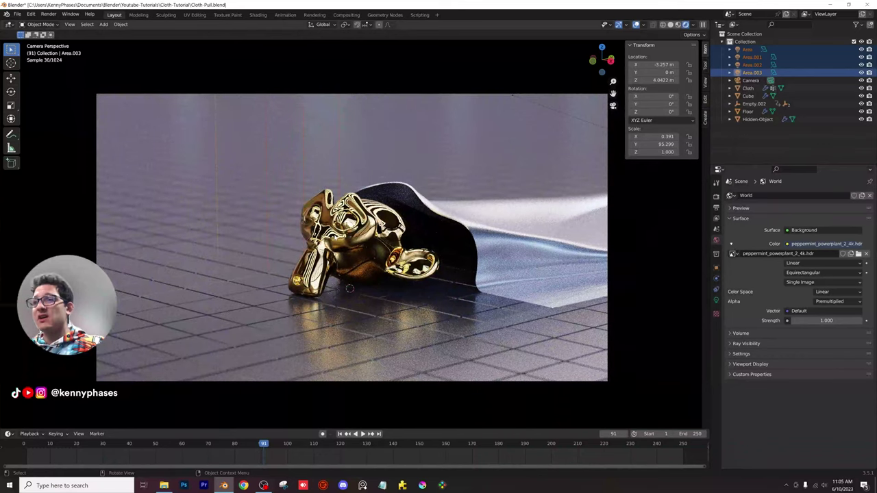
# Unlink the environment image and try a Hue Saturation Value world color with a dark grey shade
pyautogui.click(866, 254)
pyautogui.click(823, 243)
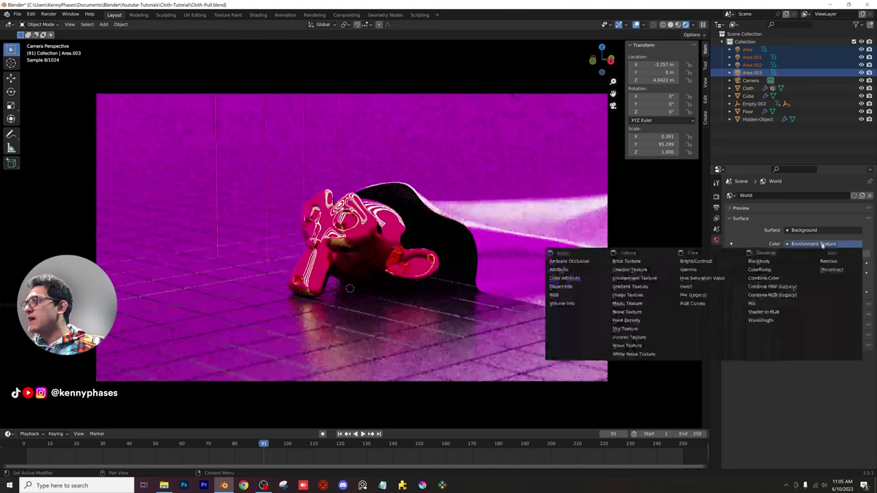
pyautogui.click(724, 280)
pyautogui.click(819, 293)
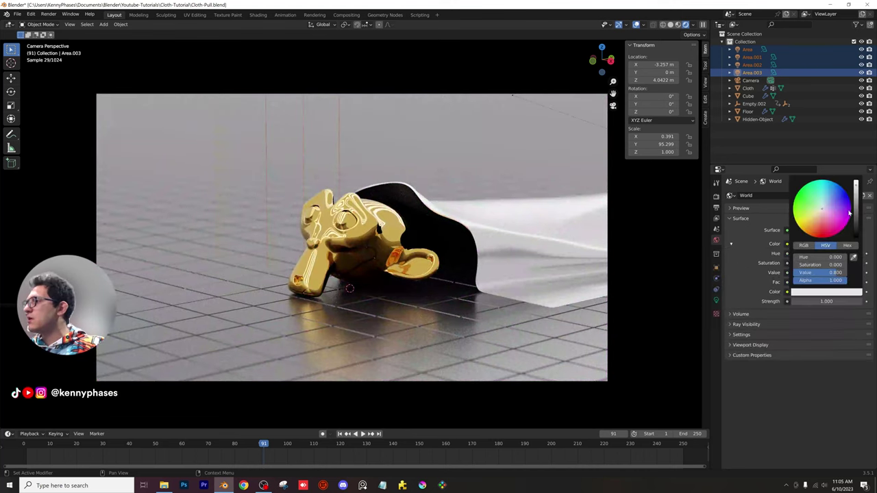
pyautogui.moveTo(856, 207); pyautogui.dragTo(857, 182)
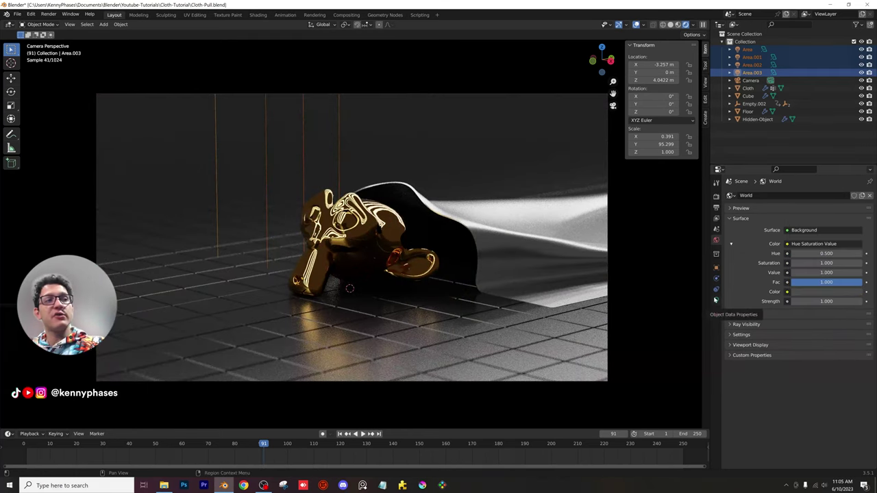
# Light the world with an Environment Texture using dikhololo_night_4k.hdr from the HDRIs folder, and save the file
pyautogui.click(814, 243)
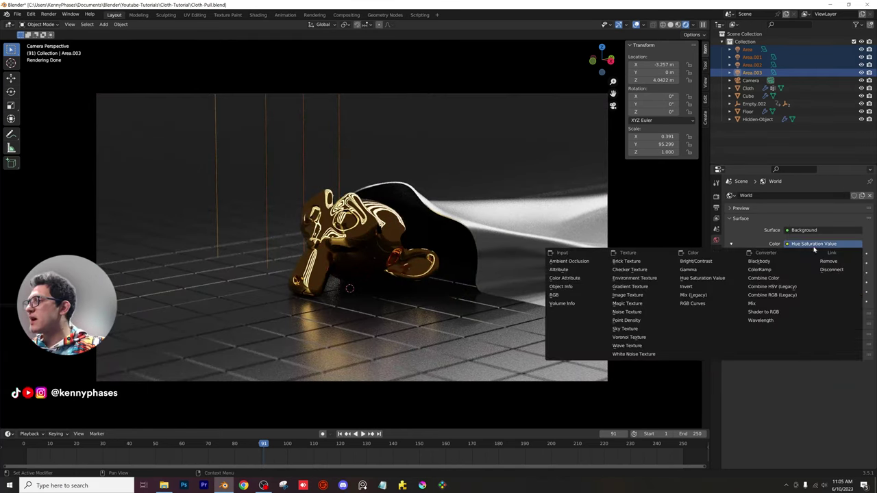
pyautogui.click(644, 277)
pyautogui.click(841, 254)
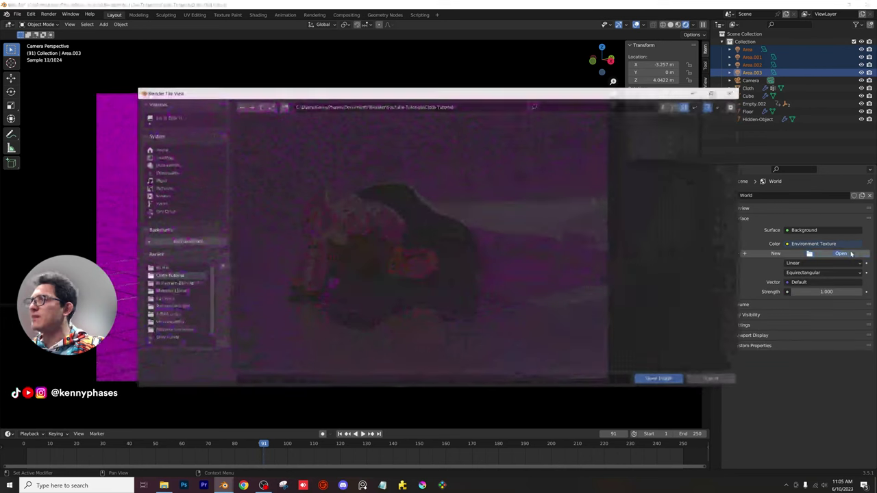
pyautogui.click(171, 268)
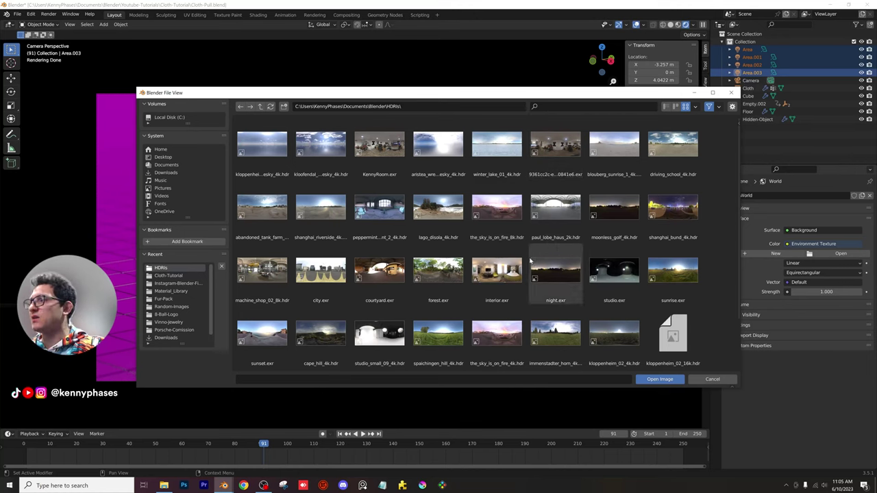
pyautogui.scroll(-2, 452, 239)
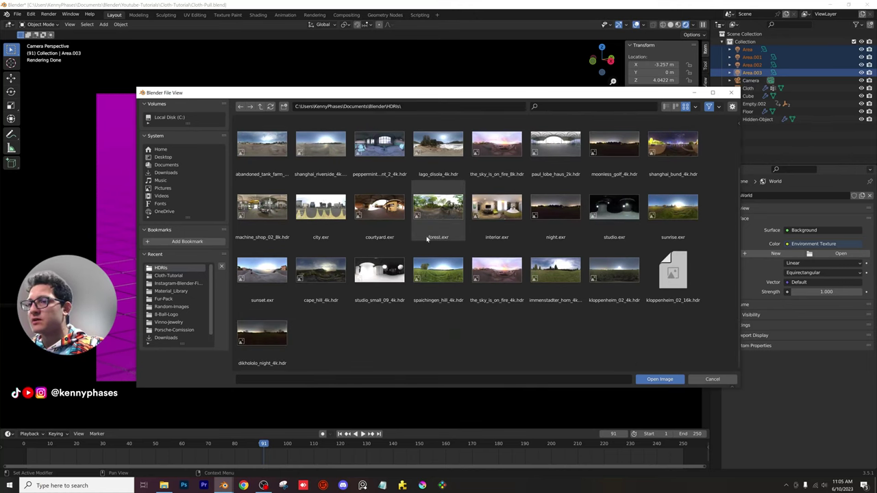
pyautogui.doubleClick(262, 334)
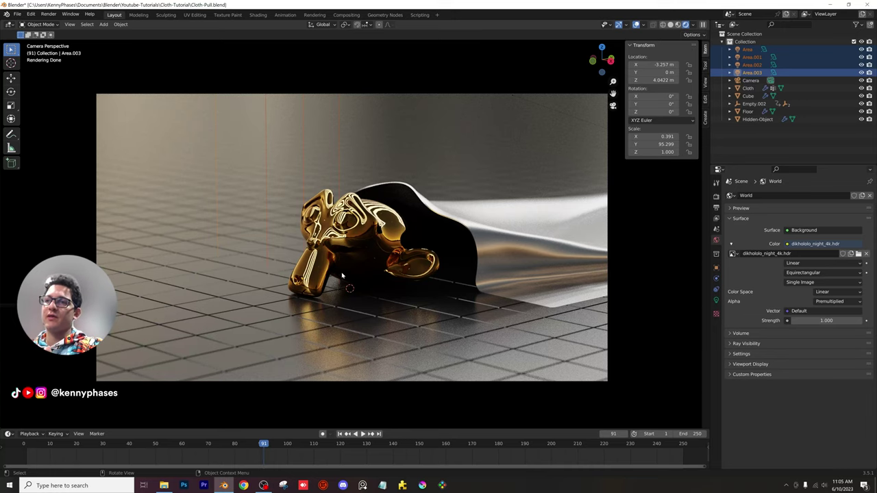
pyautogui.hotkey('ctrl', 's')
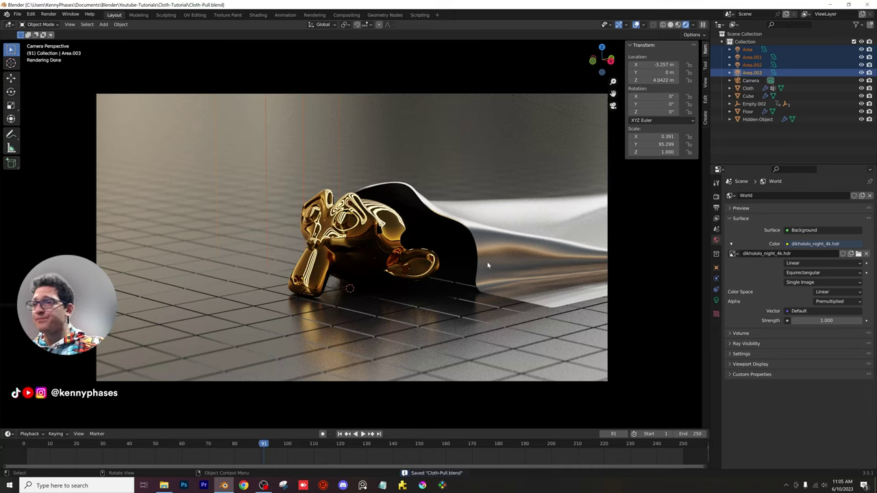
# Preview the cloth animation from the first frame in solid shading and pause at frame 40
pyautogui.press('z')
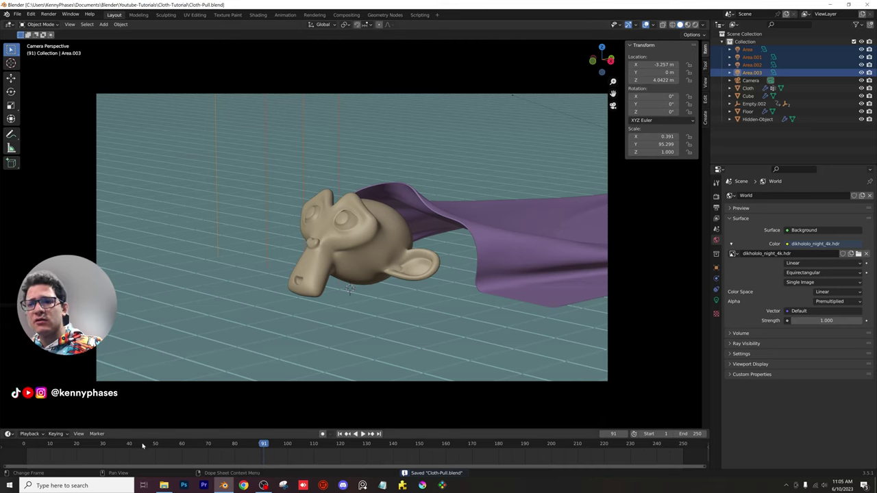
pyautogui.hotkey('shift', 'Left')
pyautogui.press('space')
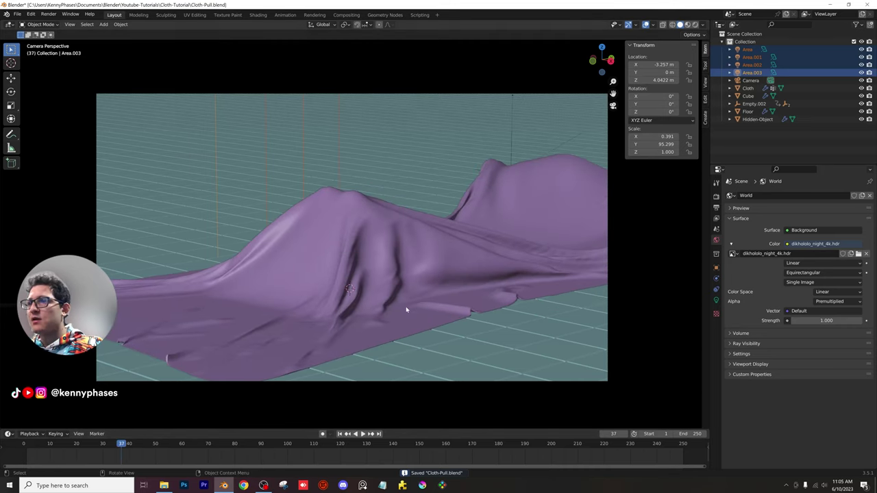
pyautogui.press('space')
# Turn off the viewport display of the cloth's Subdivision modifier
pyautogui.click(398, 272)
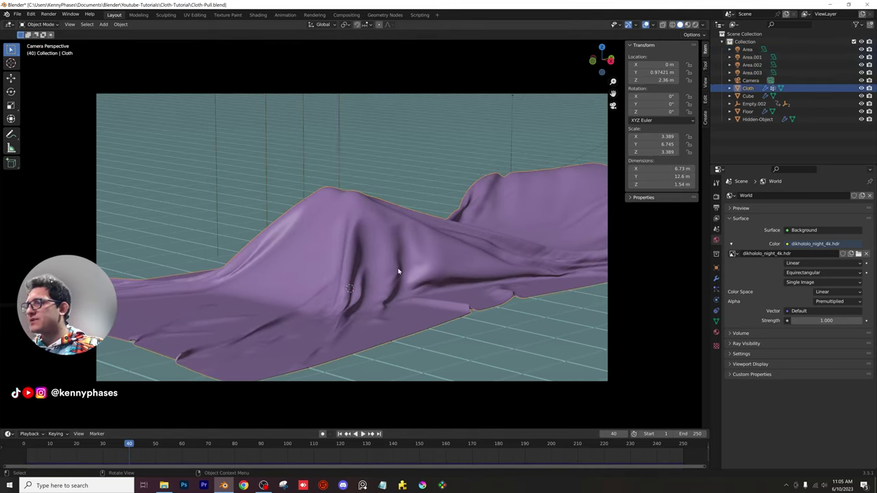
pyautogui.click(716, 278)
pyautogui.click(834, 240)
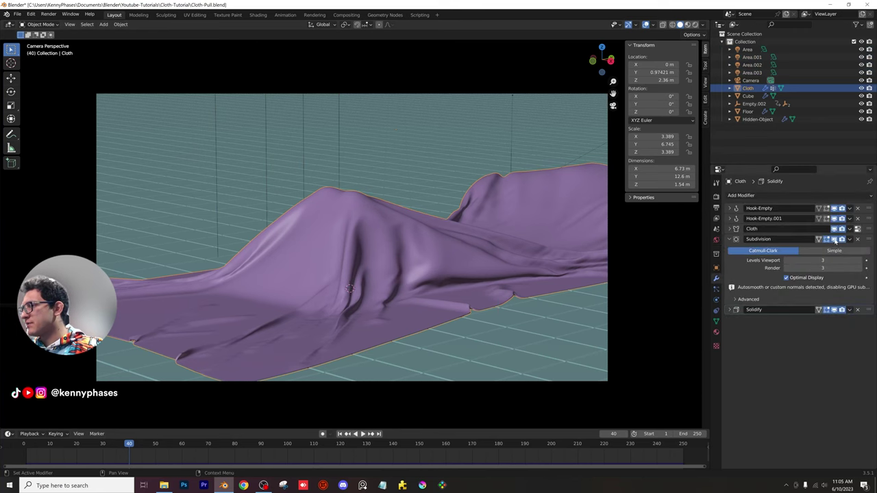
# Play the cloth pull in solid shading several times, from frames 40 and 37 and from the beginning, to check its timing
pyautogui.press('space')
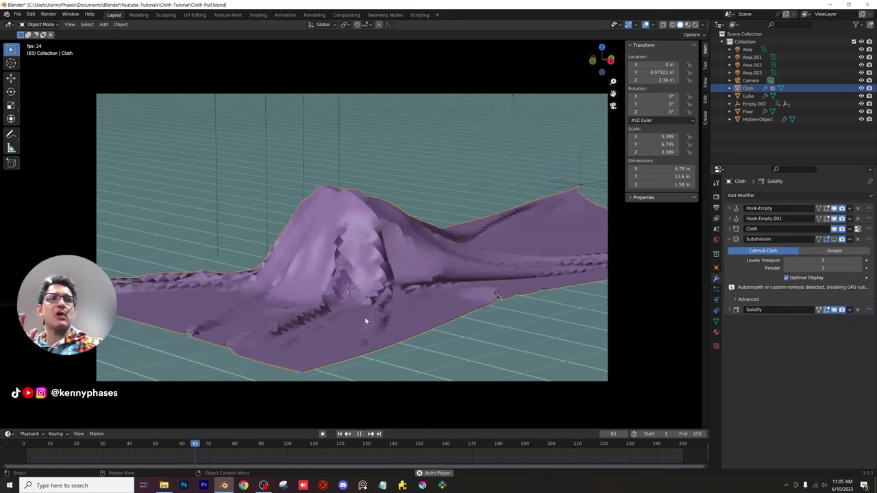
pyautogui.press('space')
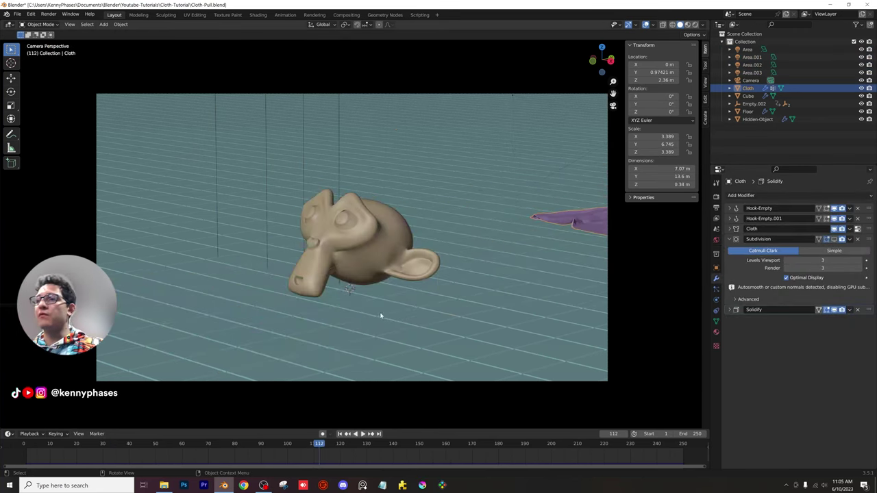
pyautogui.moveTo(123, 444); pyautogui.dragTo(121, 444)
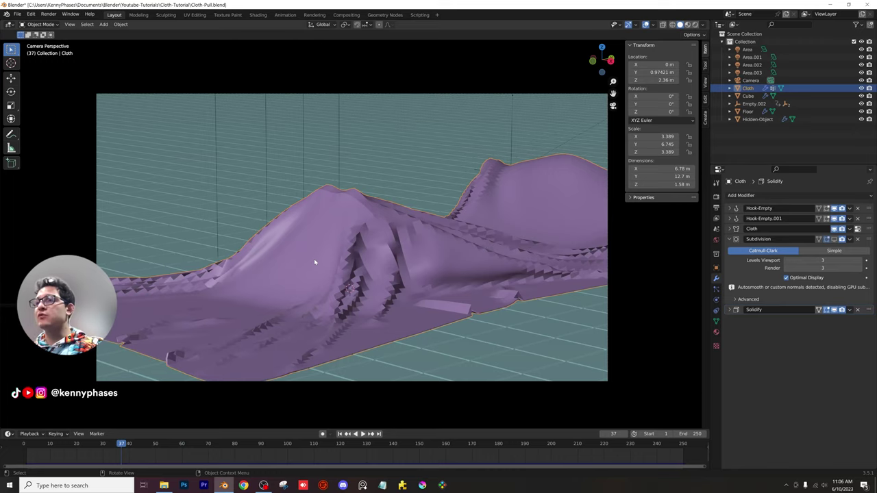
pyautogui.press('space')
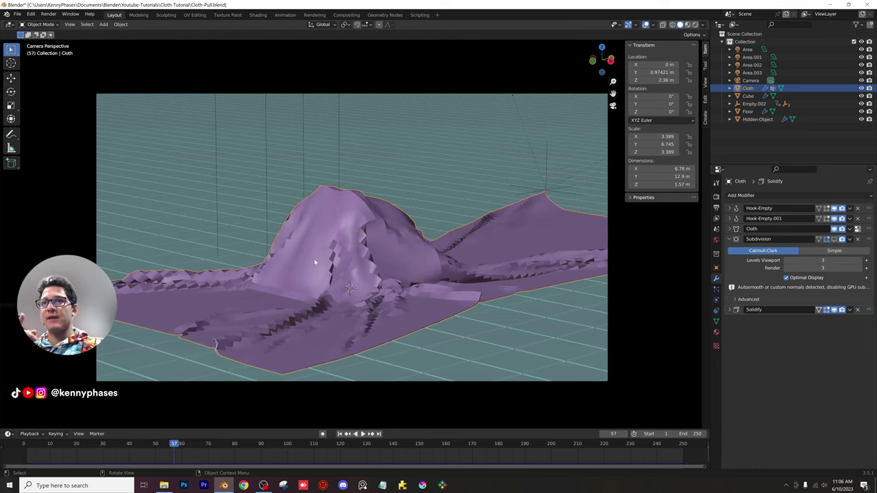
pyautogui.click(25, 444)
pyautogui.press('space')
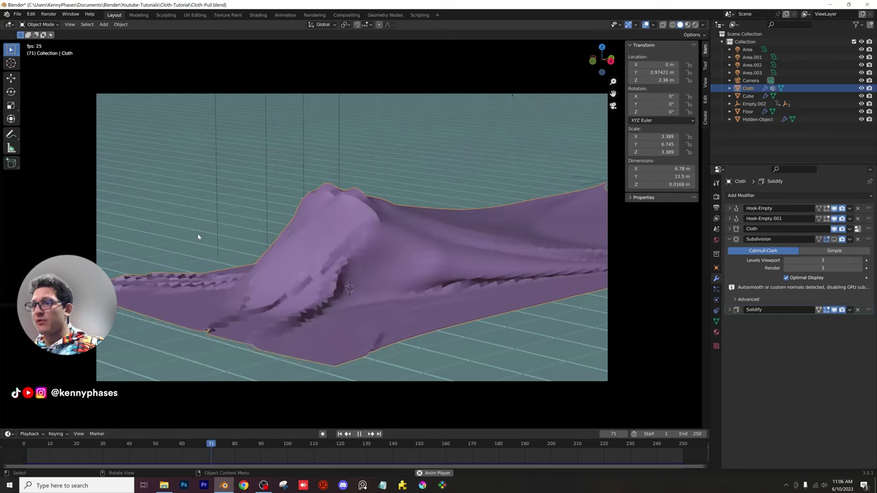
pyautogui.press('space')
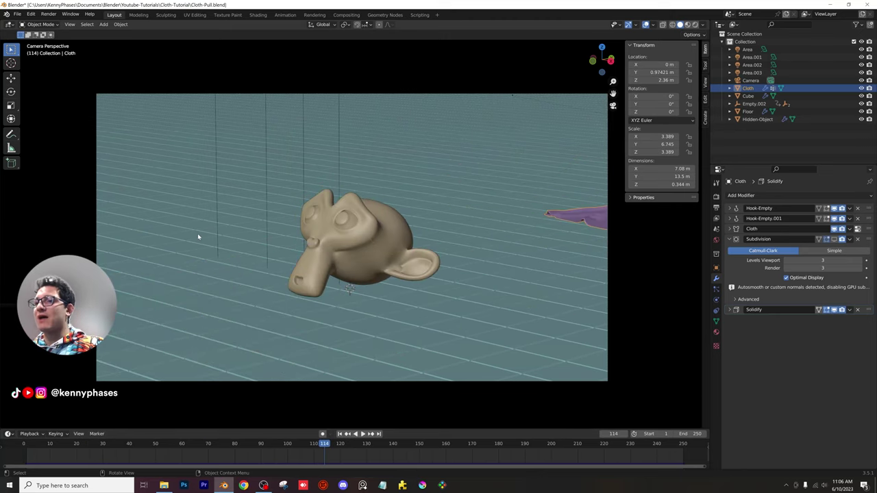
pyautogui.moveTo(301, 449); pyautogui.dragTo(36, 461)
pyautogui.press('space')
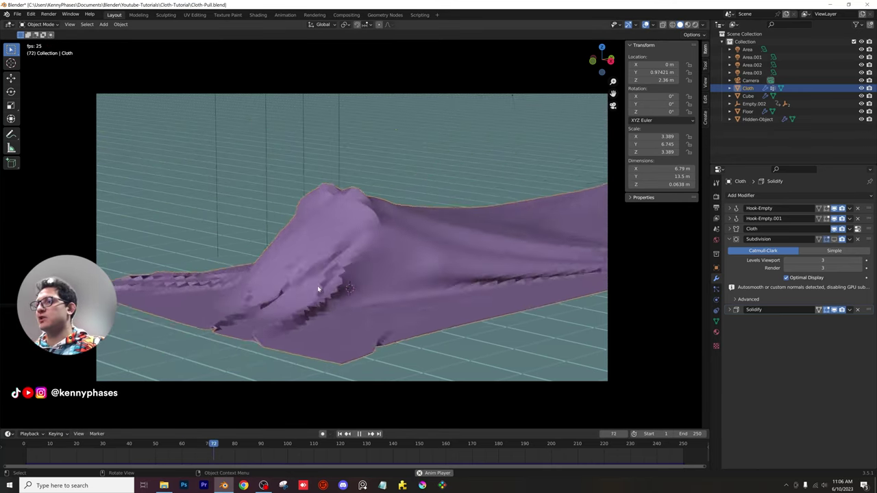
pyautogui.press('space')
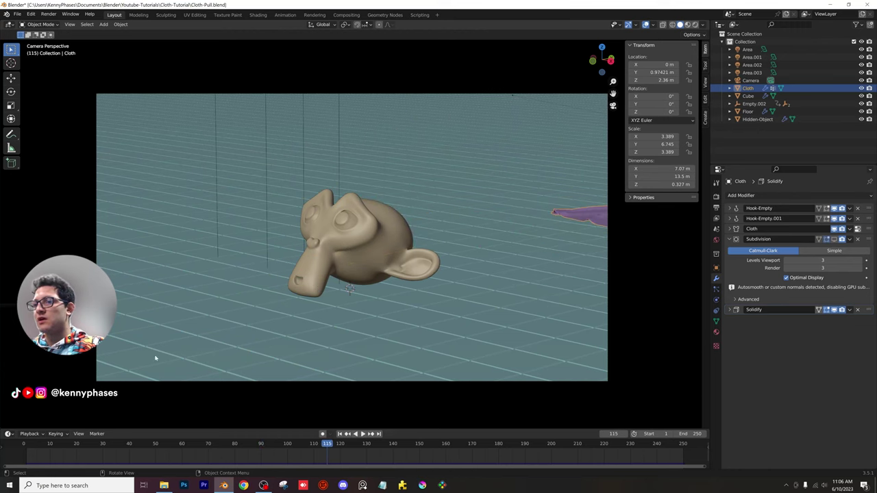
# Preview the animation in rendered shading from frame 3, pausing at frames 34, 62 and 116
pyautogui.click(32, 445)
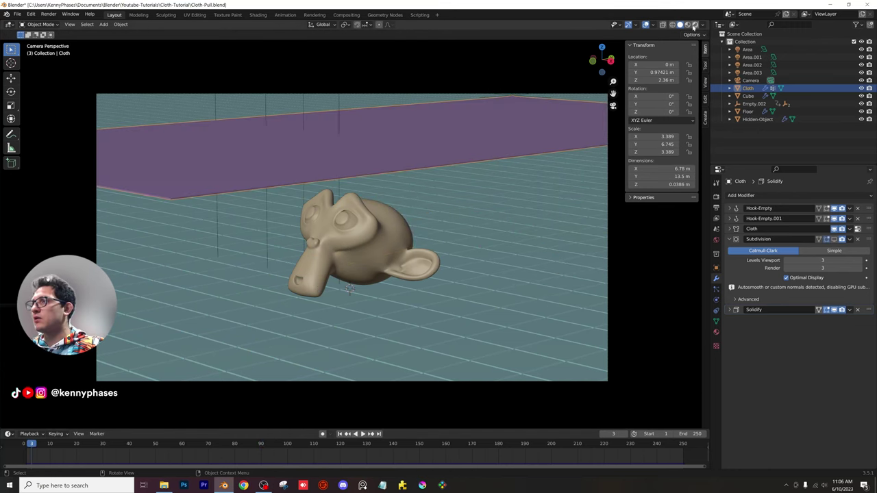
pyautogui.click(695, 24)
pyautogui.press('space')
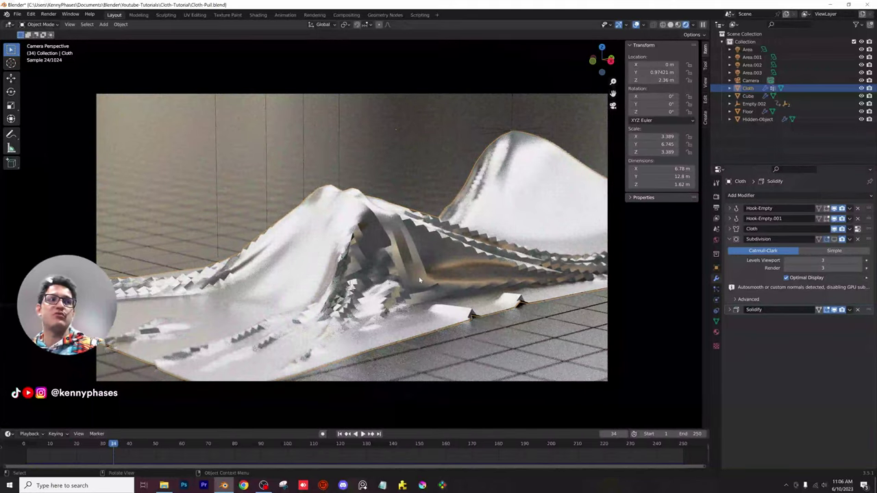
pyautogui.press('space')
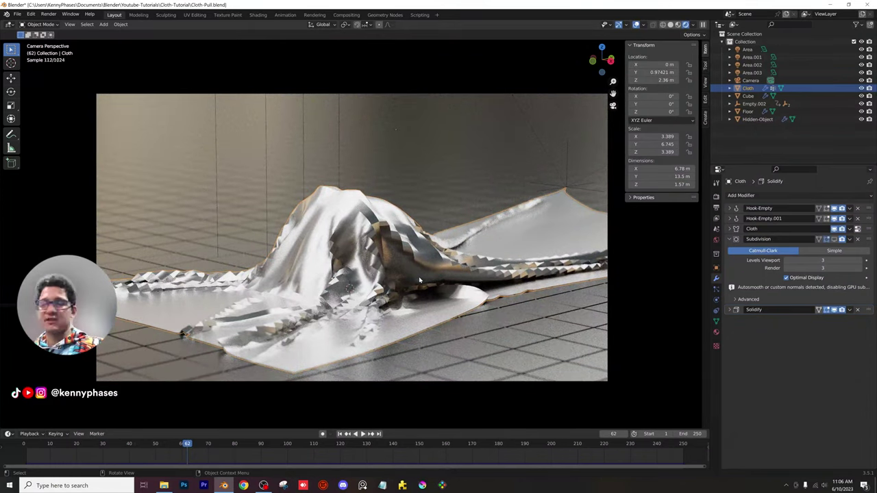
pyautogui.press('space')
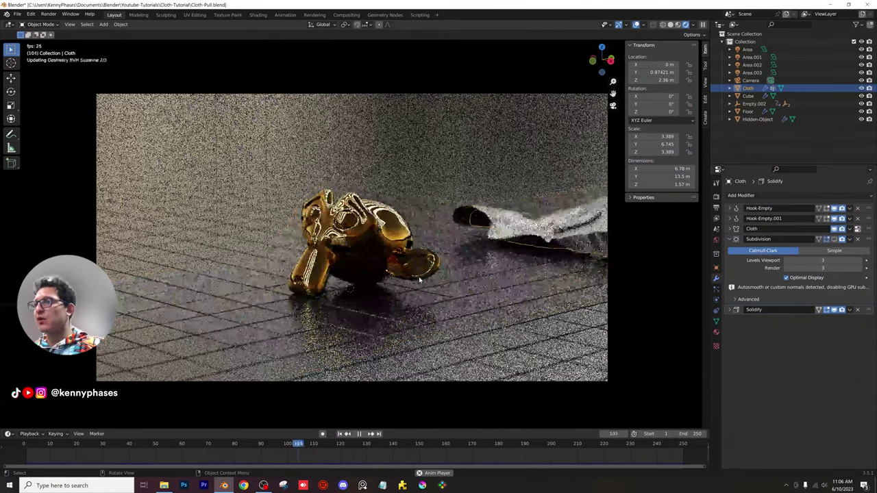
pyautogui.press('space')
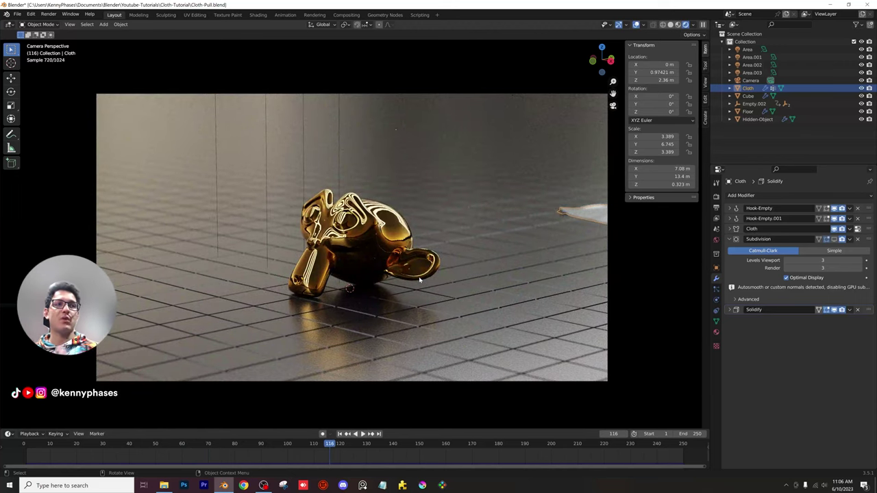
# Move the animation to frame 76 and save the file
pyautogui.scroll(5, 417, 280)
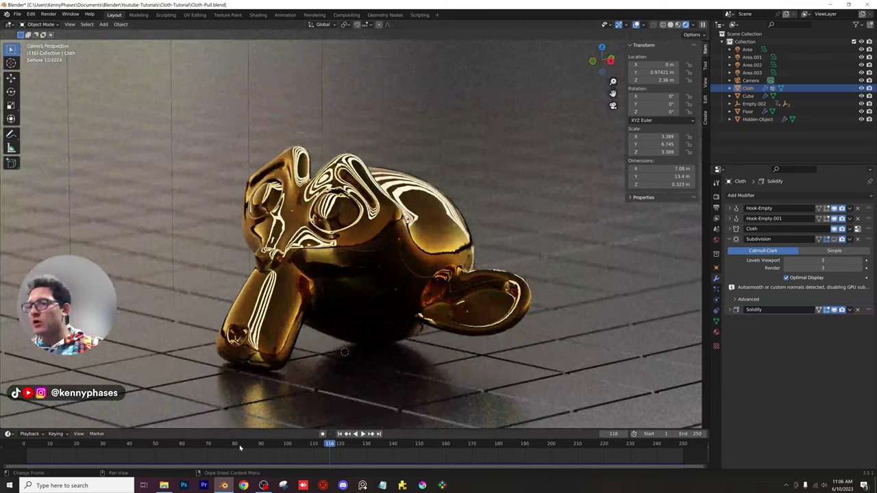
pyautogui.click(224, 445)
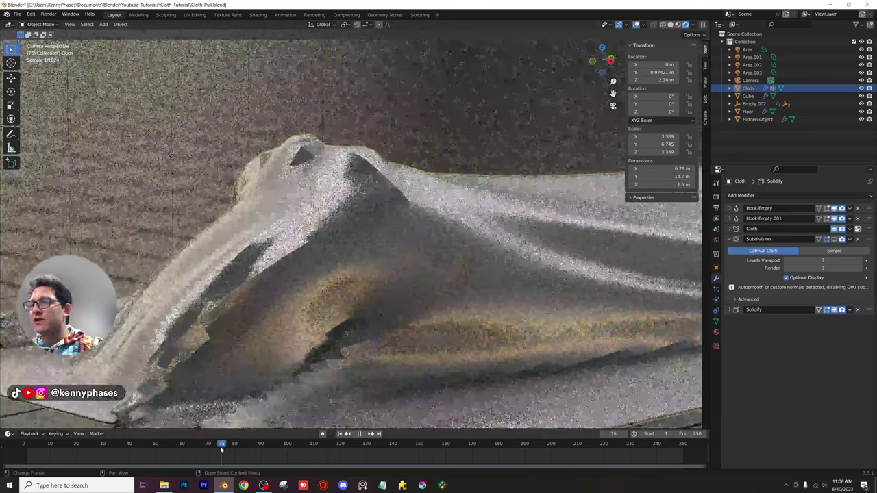
pyautogui.hotkey('ctrl', 's')
pyautogui.scroll(-2, 376, 275)
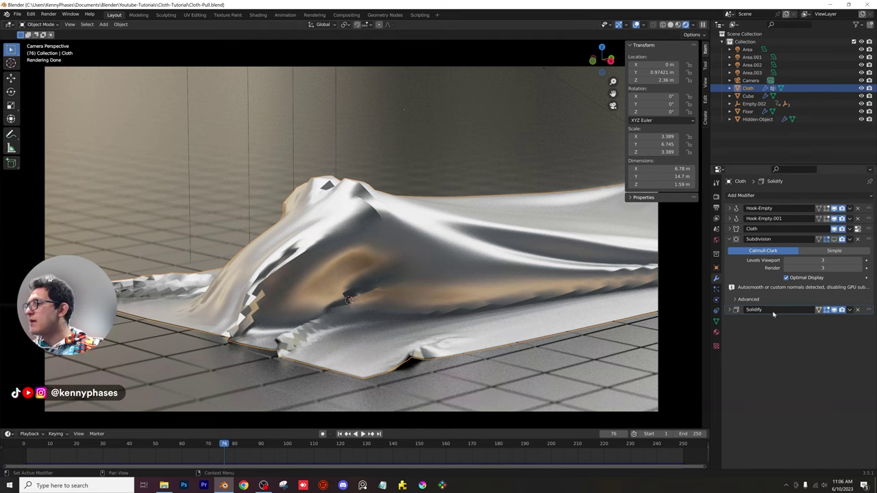
pyautogui.hotkey('ctrl', 's')
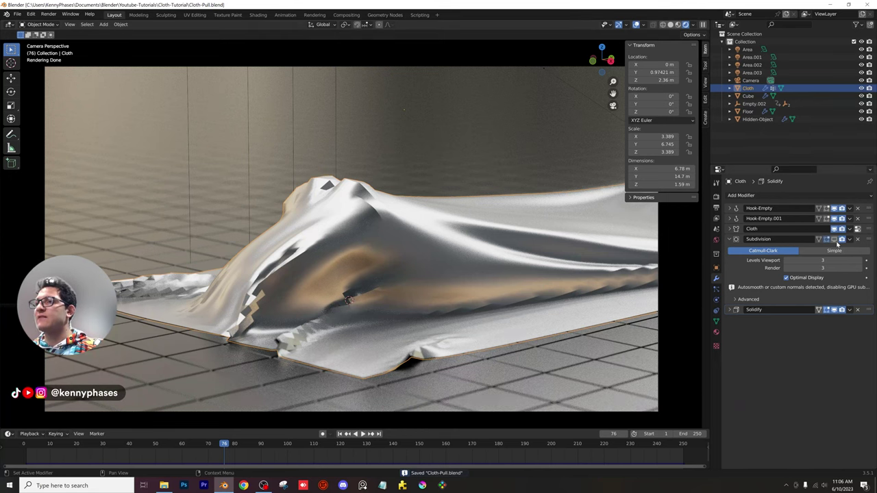
# Turn on the viewport display of the cloth's Subdivision modifier and advance the animation to frame 78
pyautogui.click(841, 239)
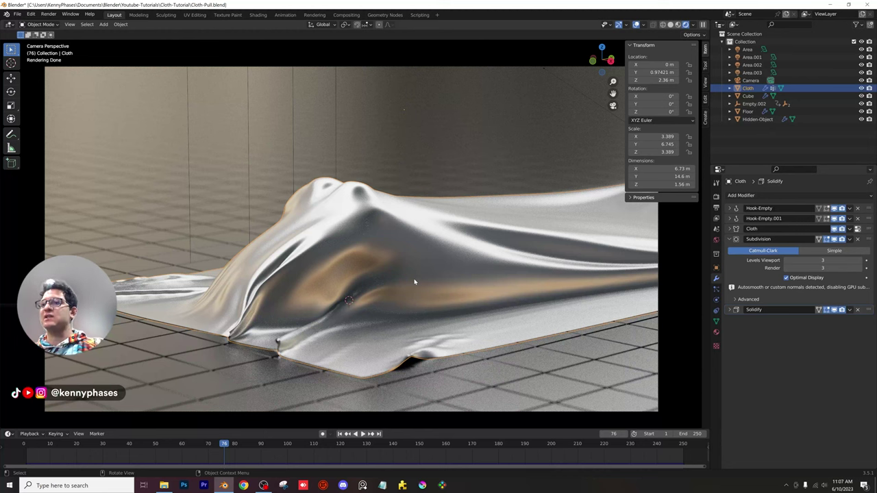
pyautogui.press('Right')
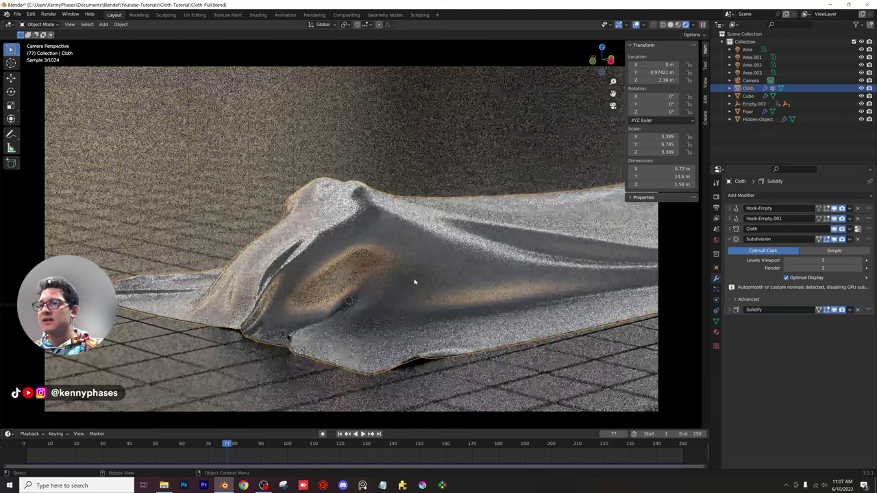
pyautogui.press('Right')
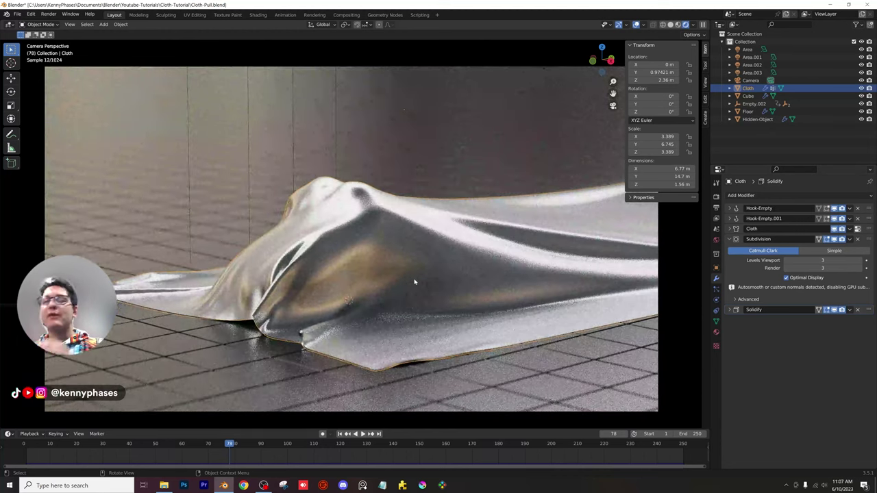